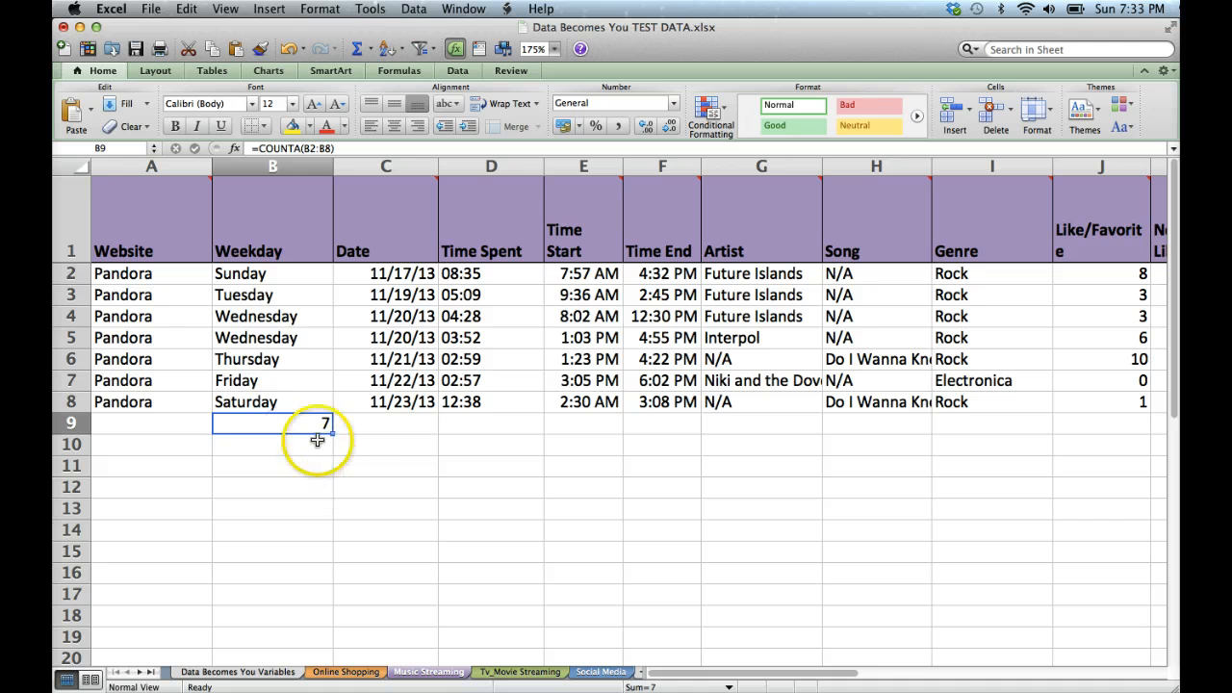
- Calculate the average of the Time Start values E2:E8 in cell E9 with the AVERAGE function
click(377, 426)
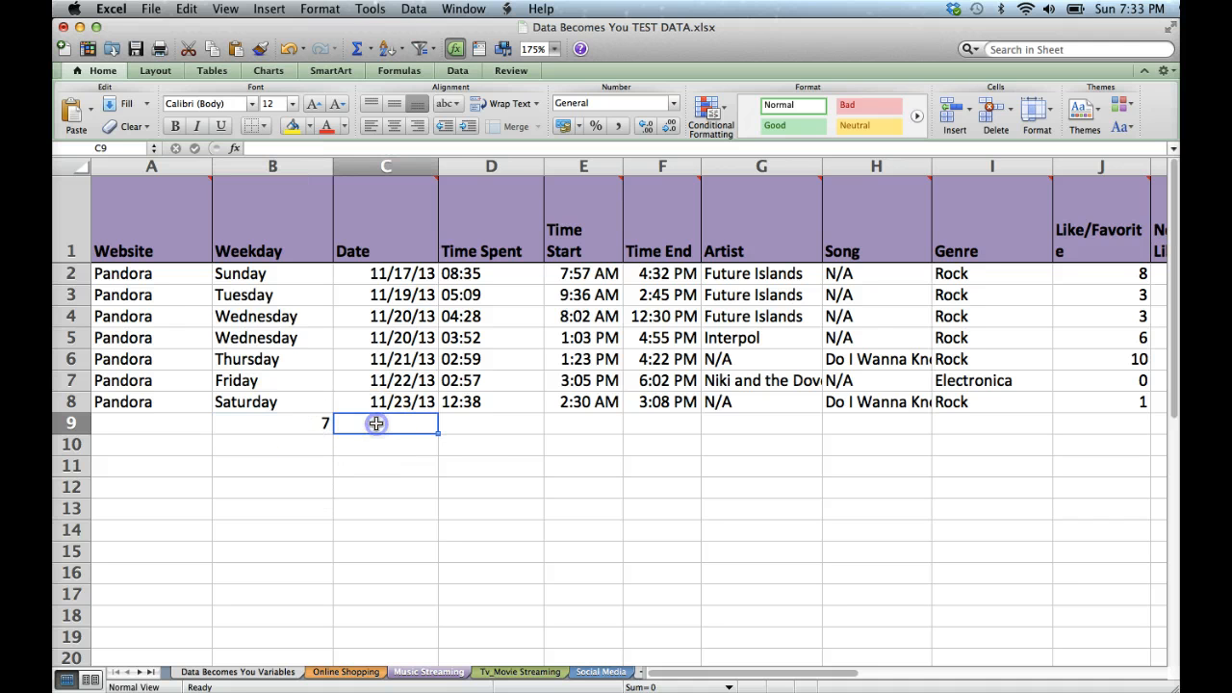
click(440, 424)
click(527, 425)
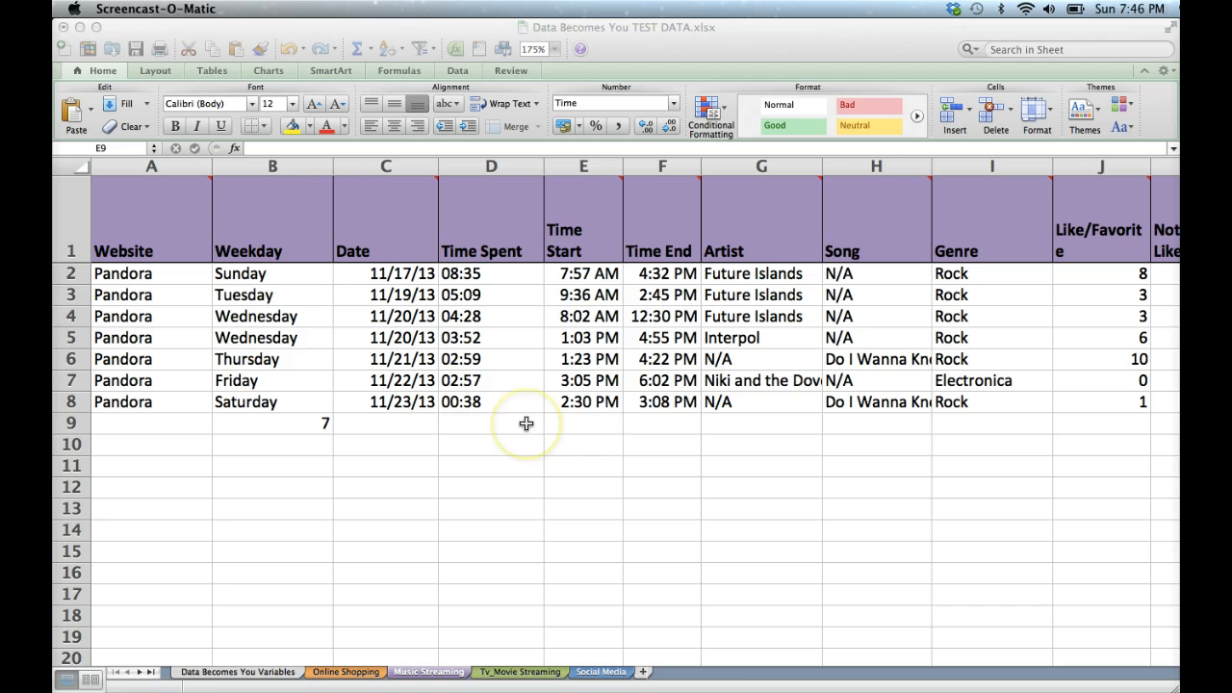
click(584, 424)
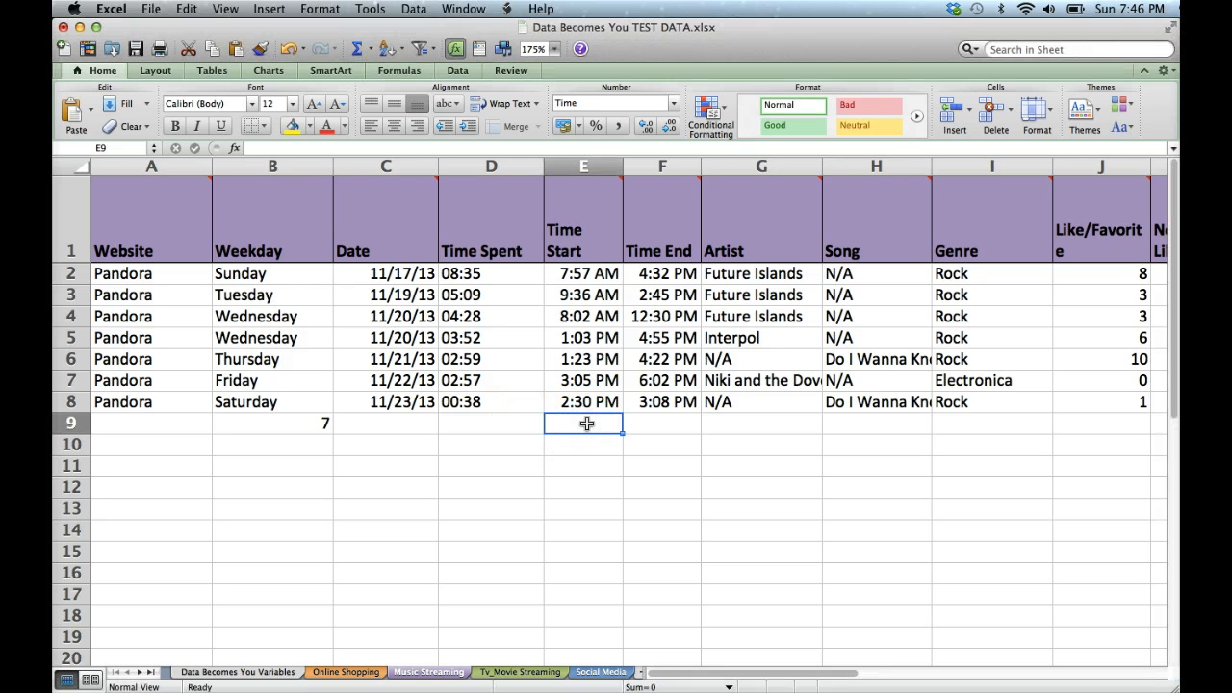
text(=AVERGE)
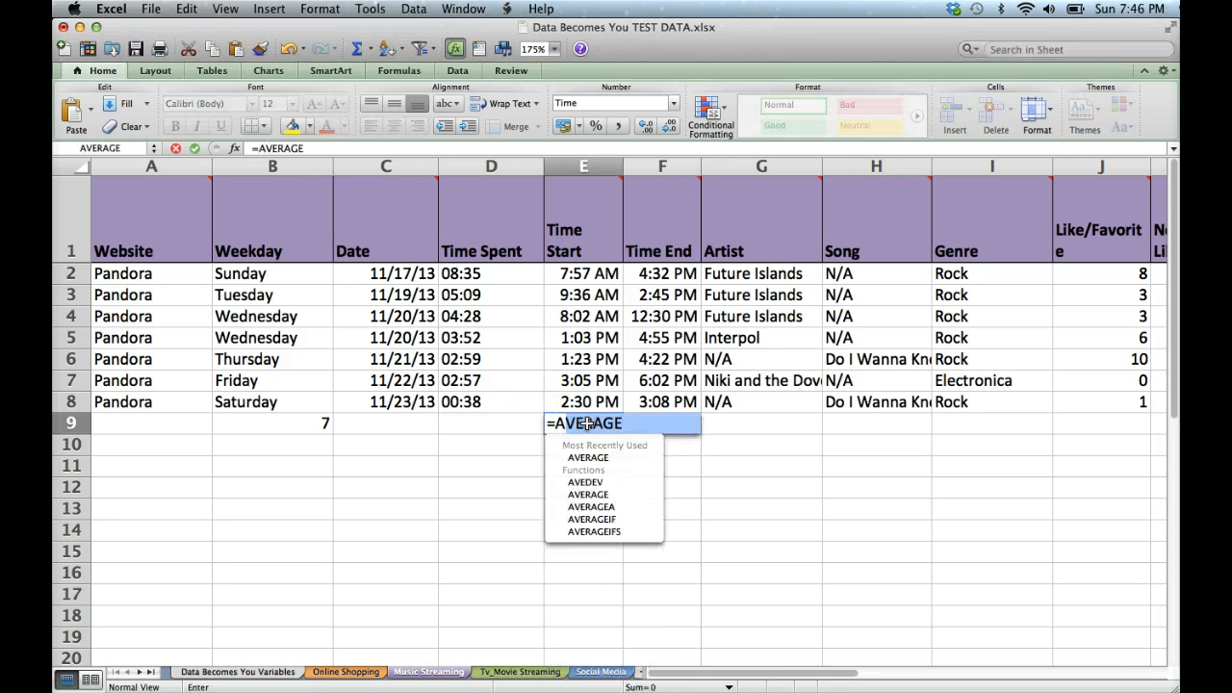
key(BackSpace)
key(BackSpace)
text(AGE()
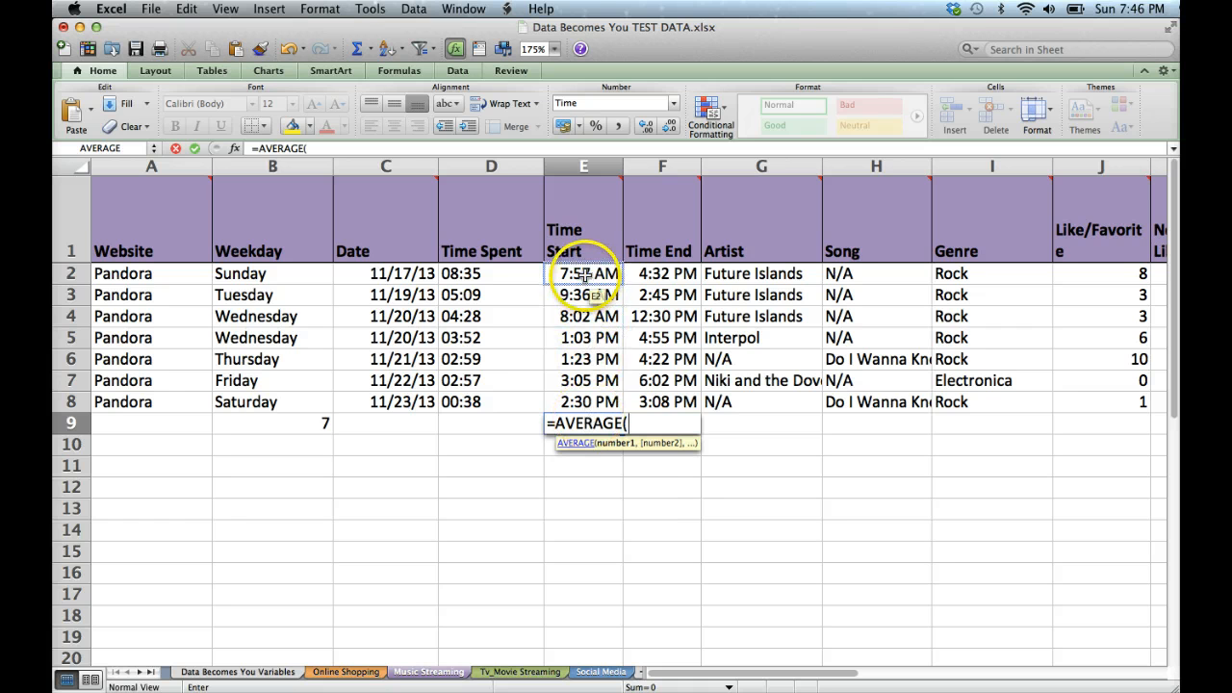
drag(578, 273, 581, 401)
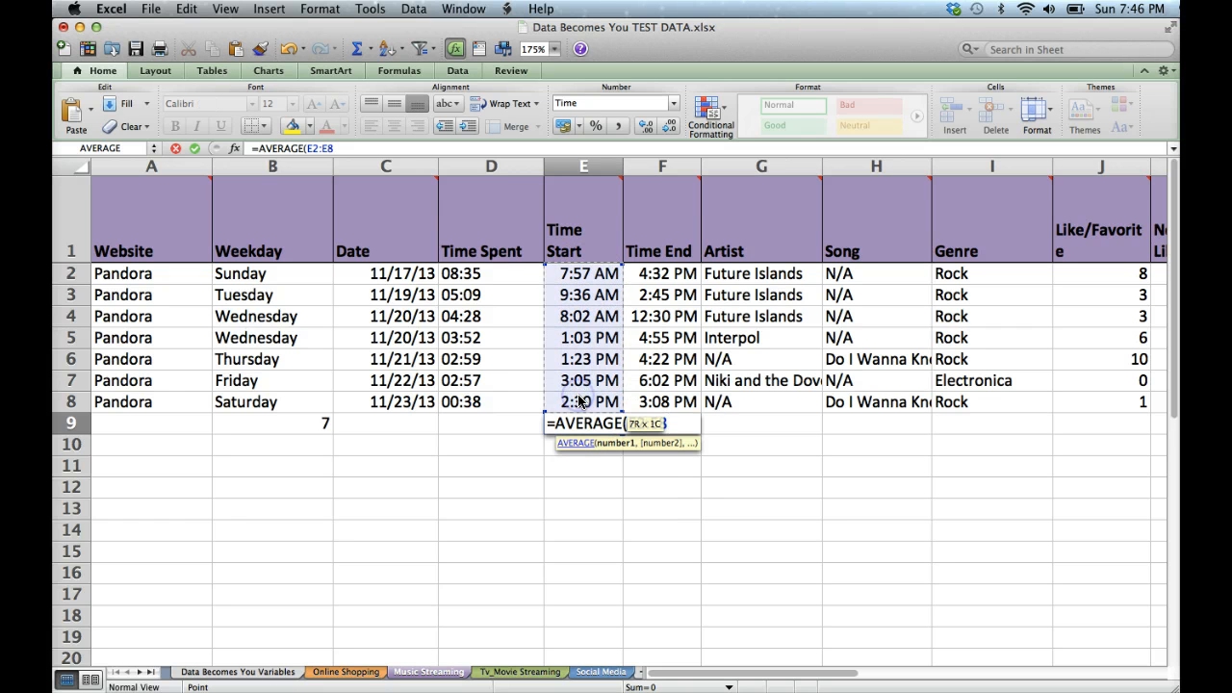
key(Return)
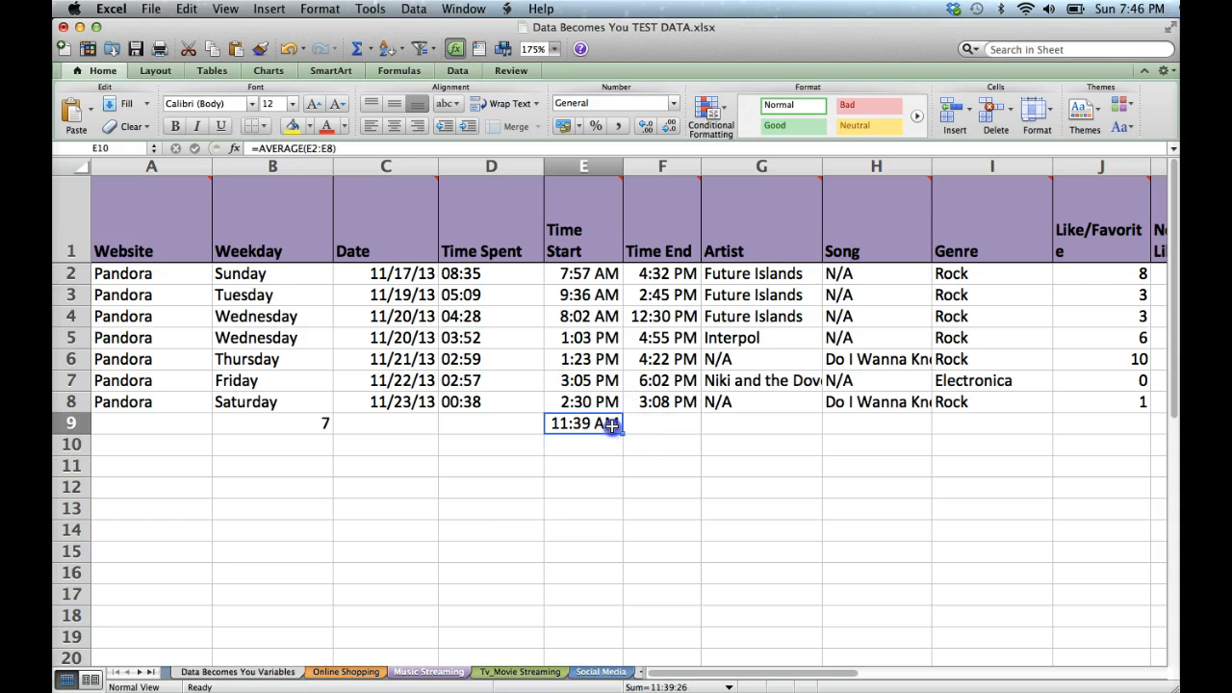
- Copy the average formula from E9 across to F9 to cover the Time End column
click(612, 427)
drag(620, 434, 674, 427)
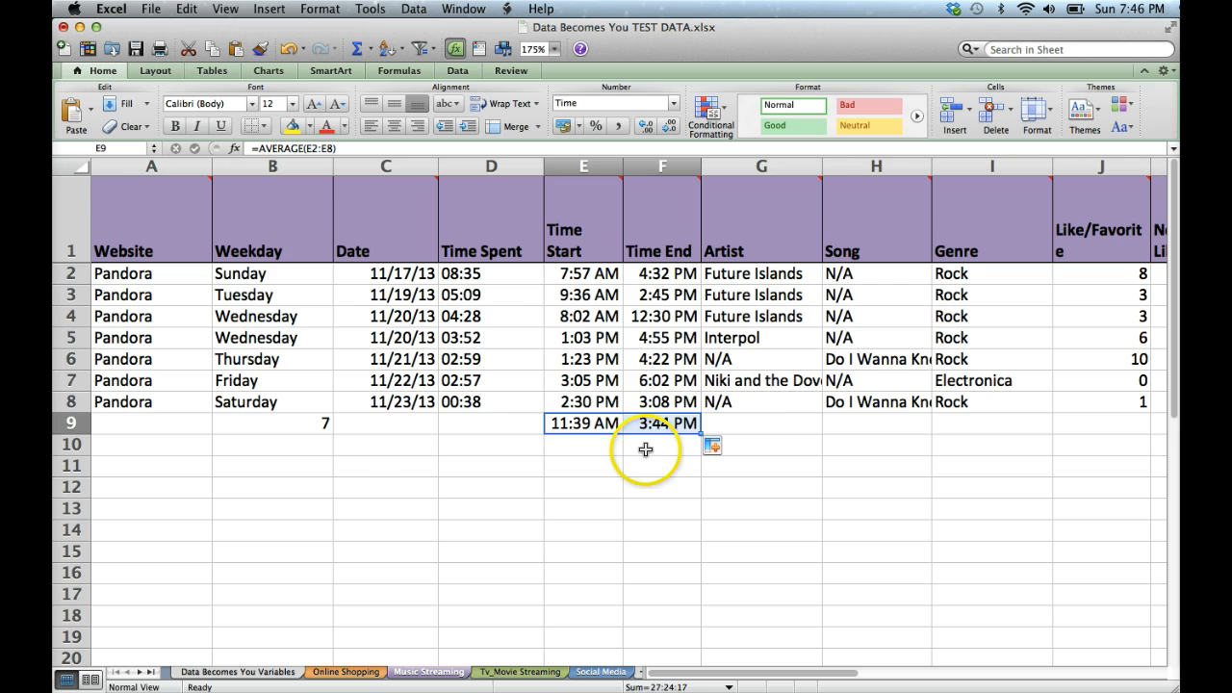
click(645, 449)
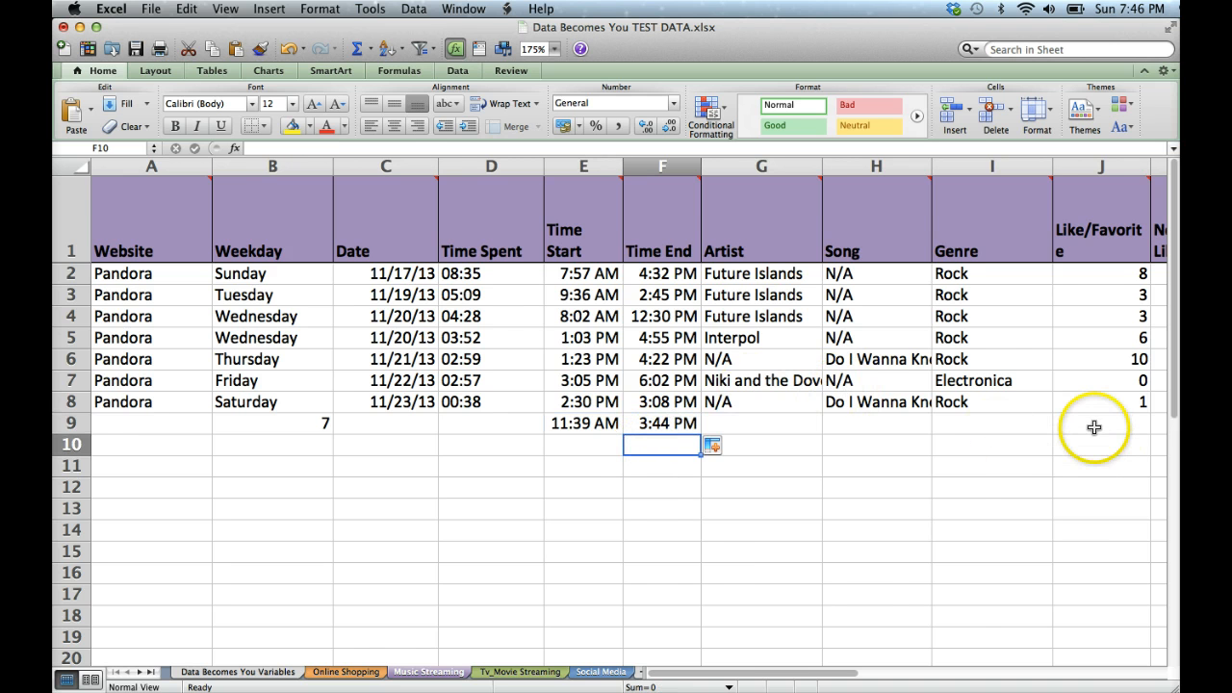
- Total the Like/Favorite values J2:J8 in cell J9 with the SUM function
scroll(1094, 427, right, 10)
scroll(1094, 427, left, 6)
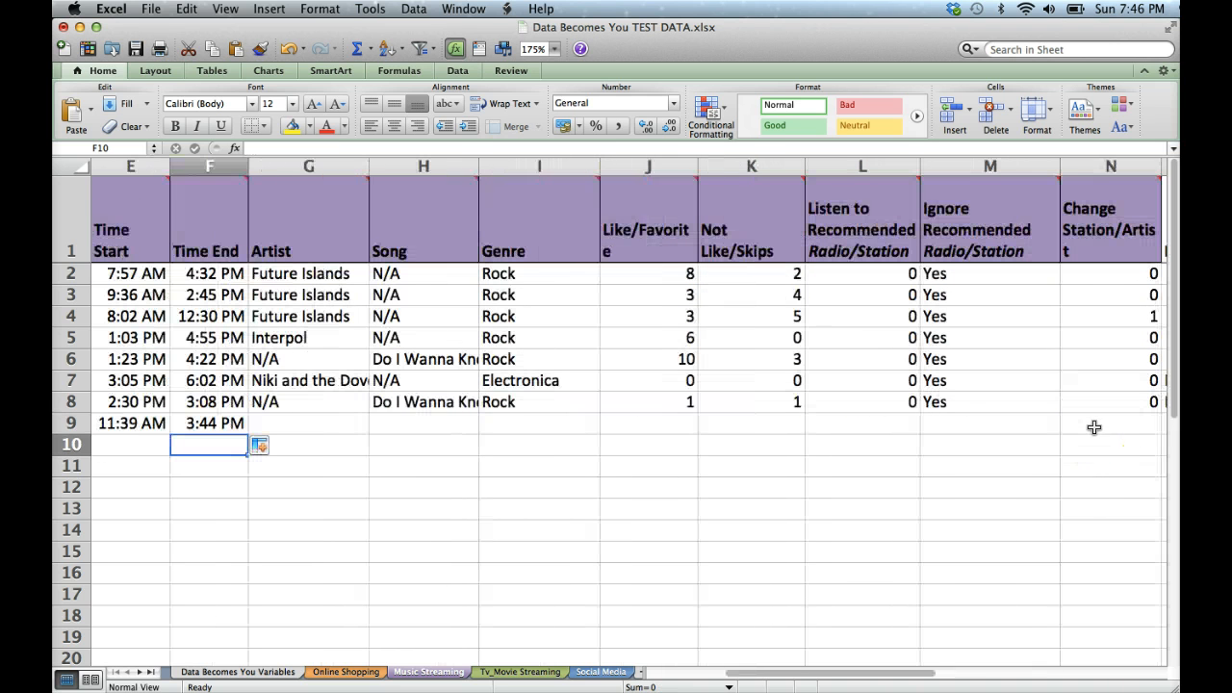
click(652, 422)
text(=SUM)
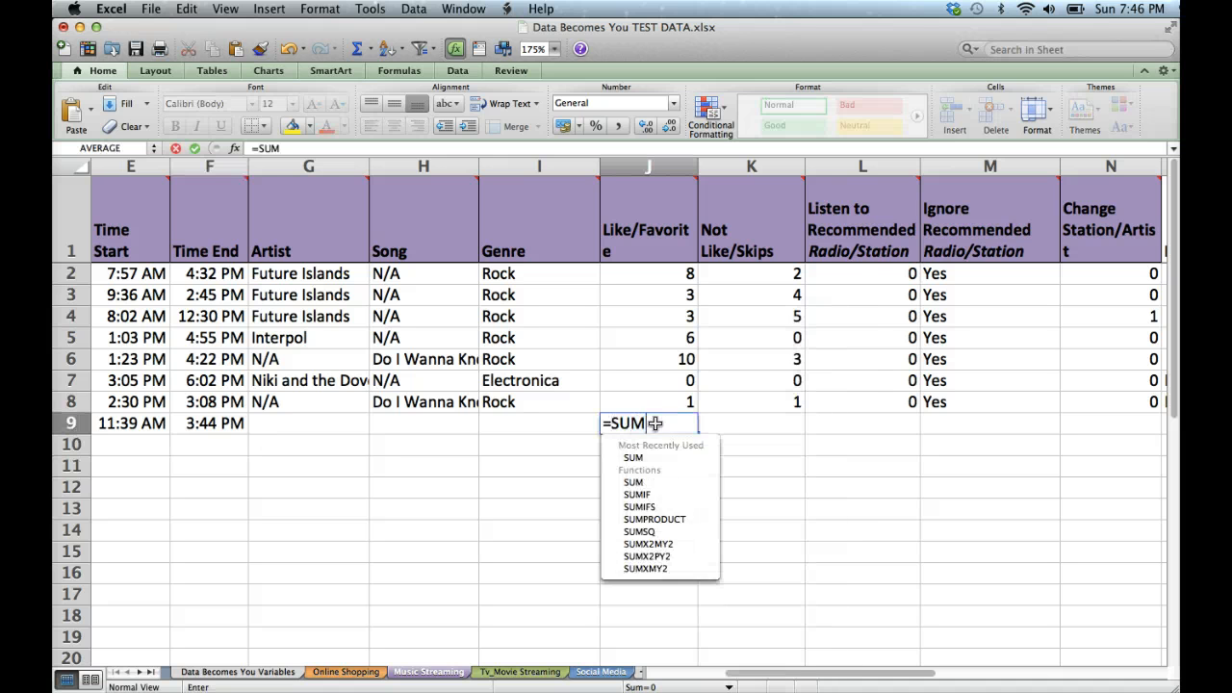
text(()
key(Up)
key(shift+Up)
key(shift+Up)
key(shift+Up)
key(shift+Up)
key(shift+Up)
key(shift+Up)
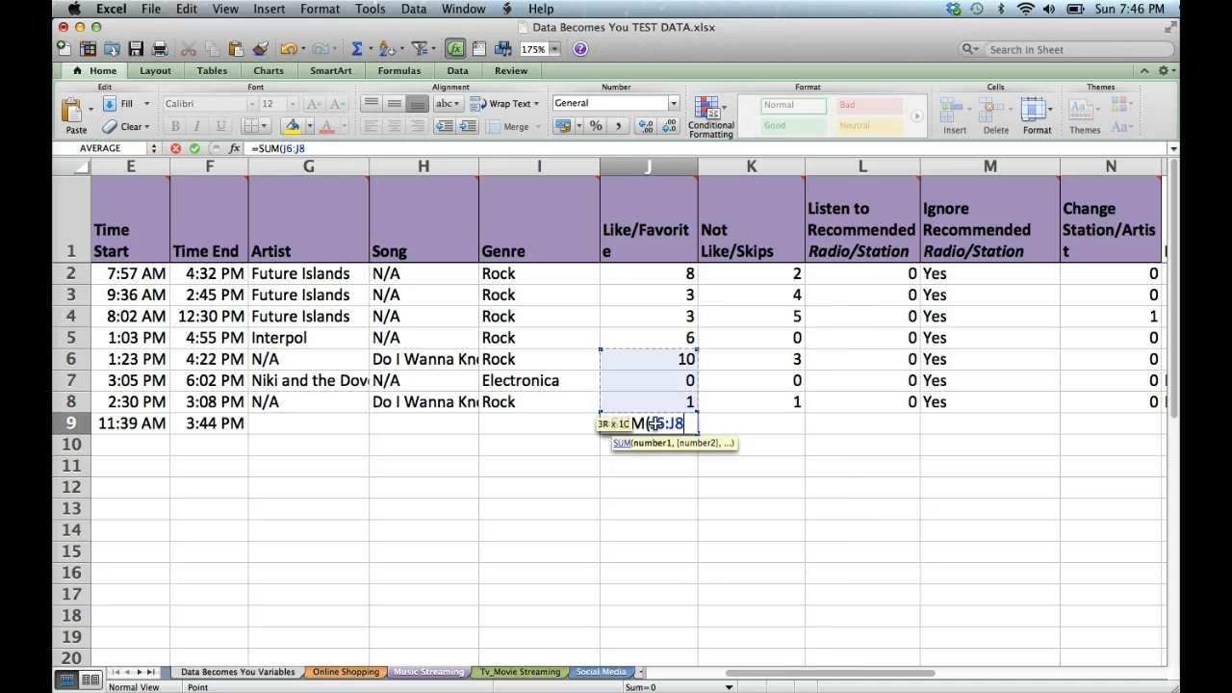
key(Return)
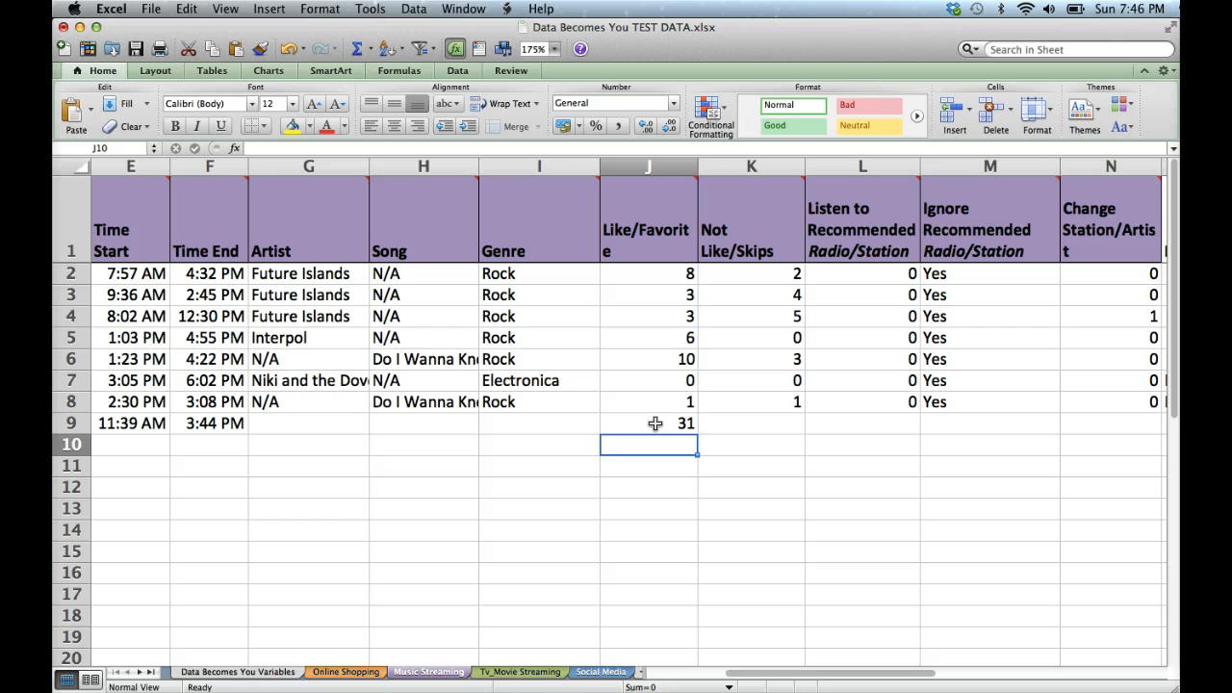
- Label cell I9 "SUM" and format it in bold with a yellow fill
key(Left)
key(Up)
text(SUM)
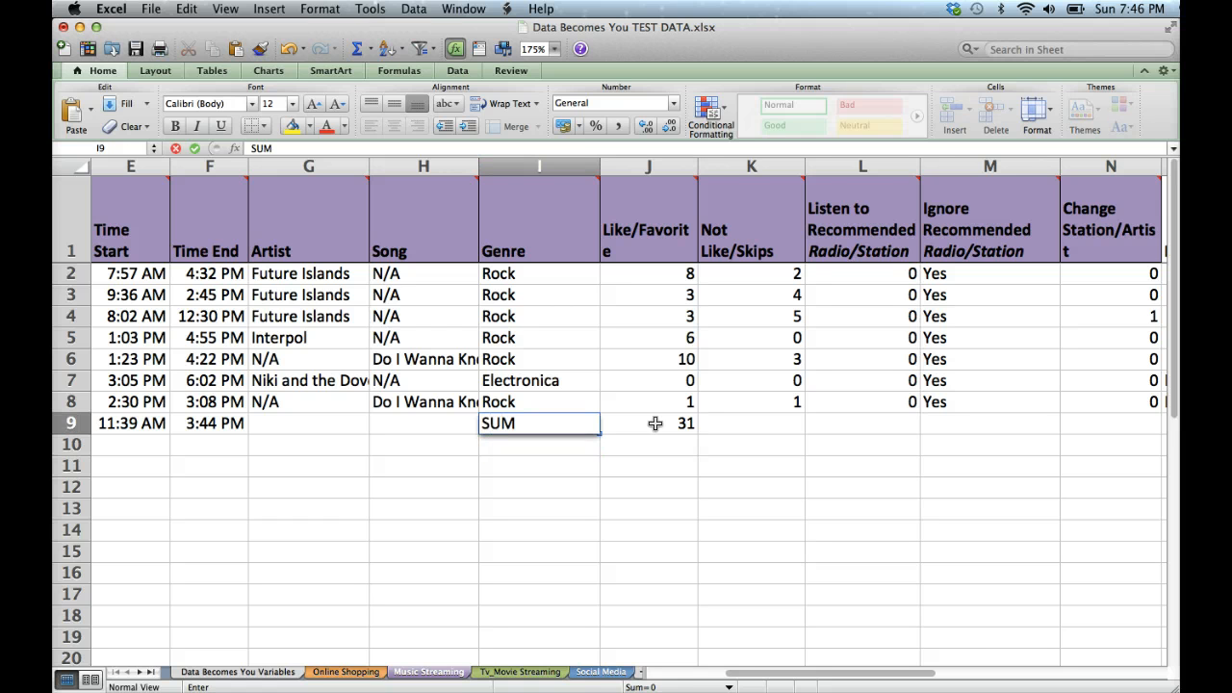
key(Return)
key(Up)
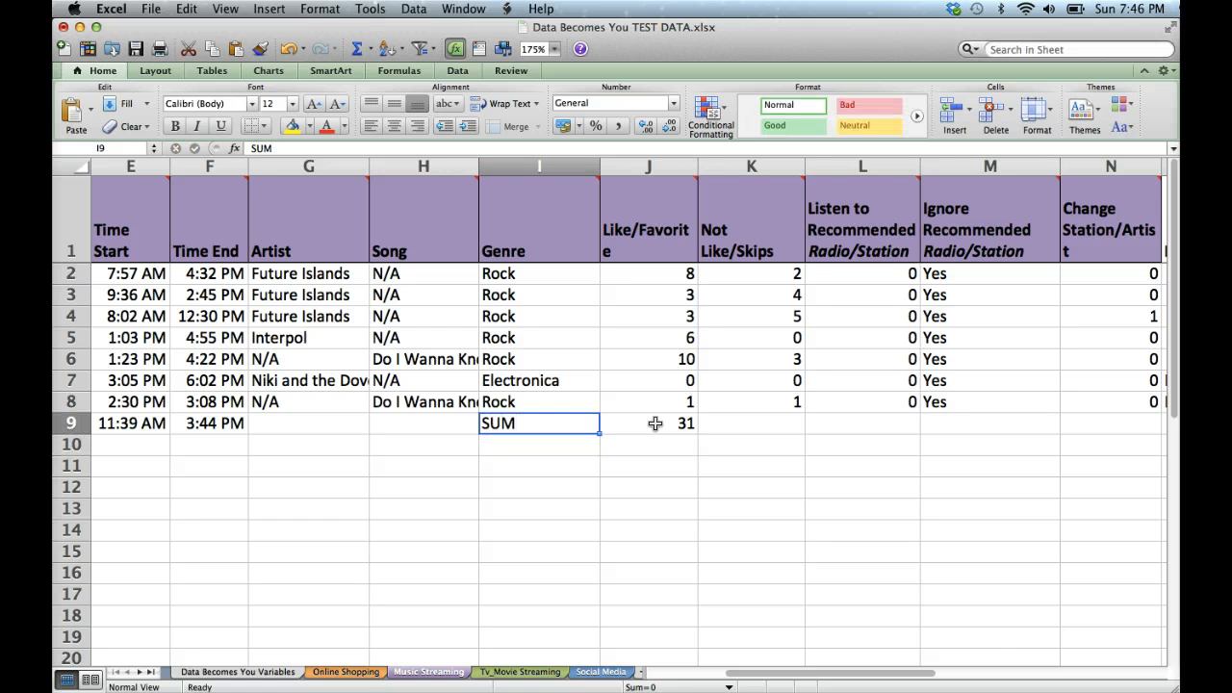
click(292, 126)
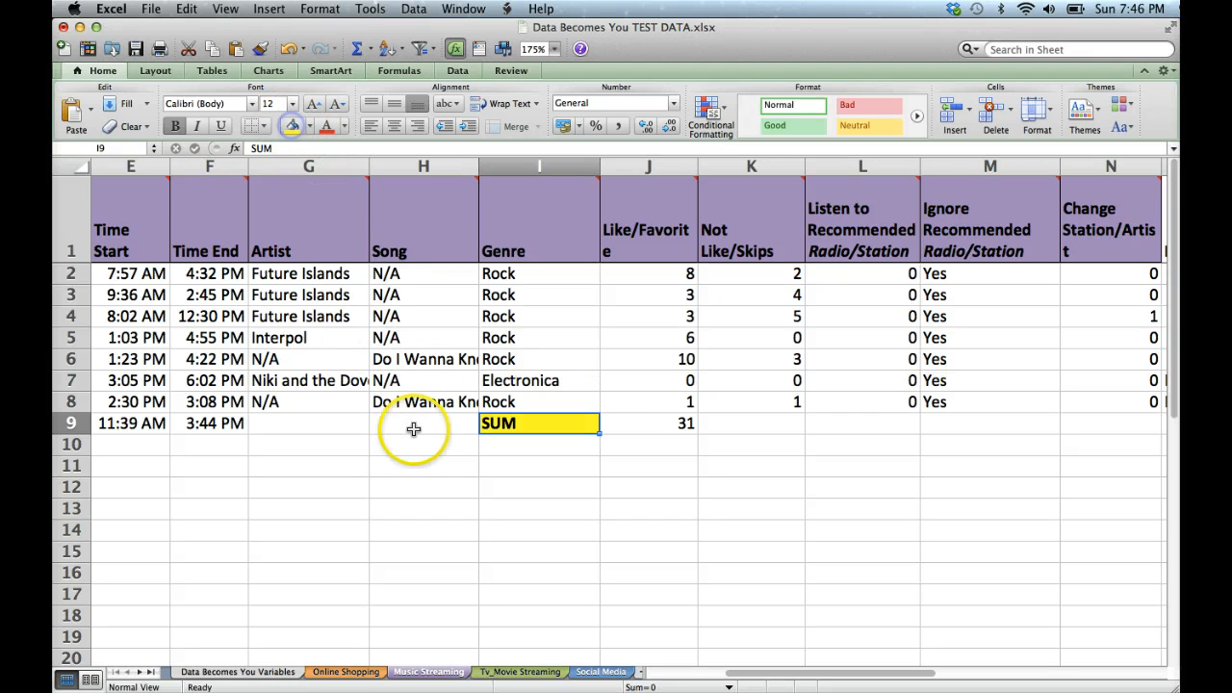
- Extend the label in cell I9 to read "SUM Likes"
double_click(544, 425)
click(545, 424)
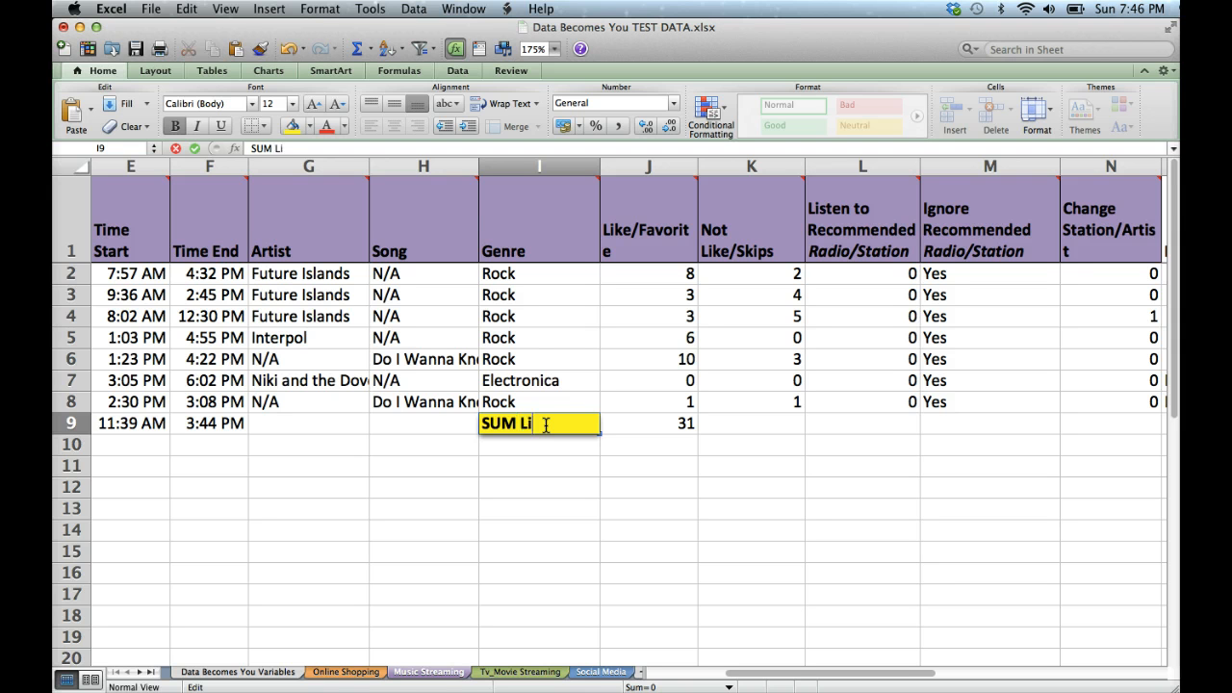
key(Return)
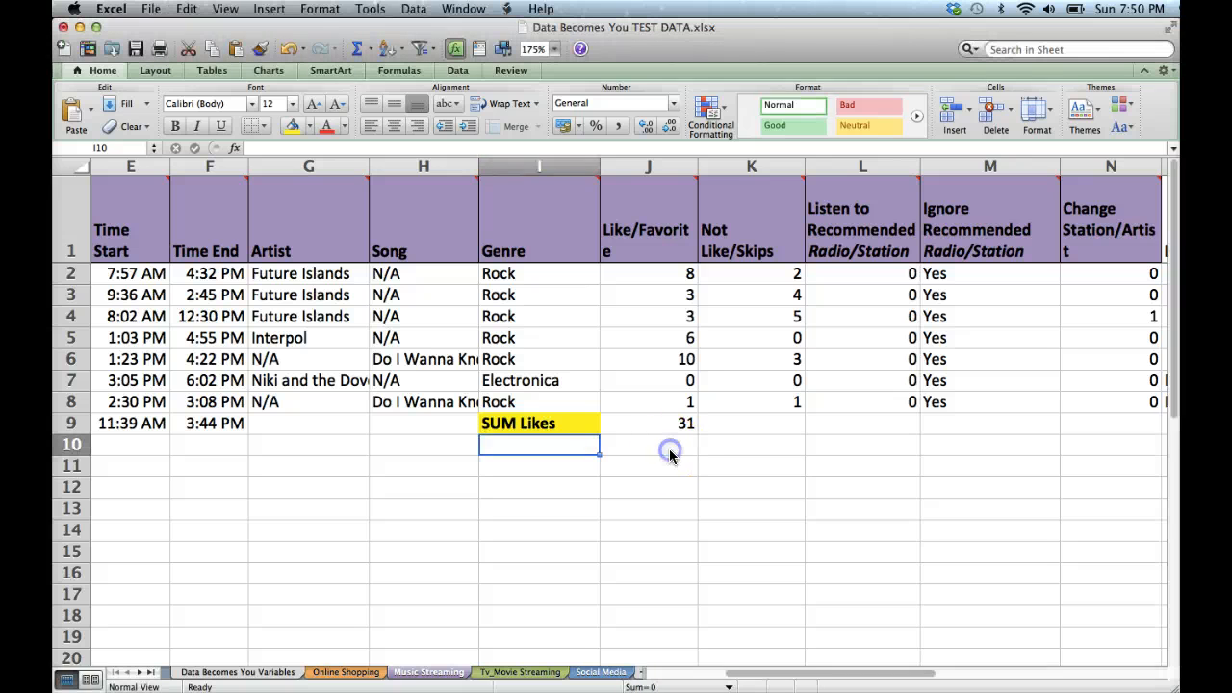
- Calculate the average of the Like/Favorite values J2:J8 in cell J10 with the AVERAGE function
click(671, 454)
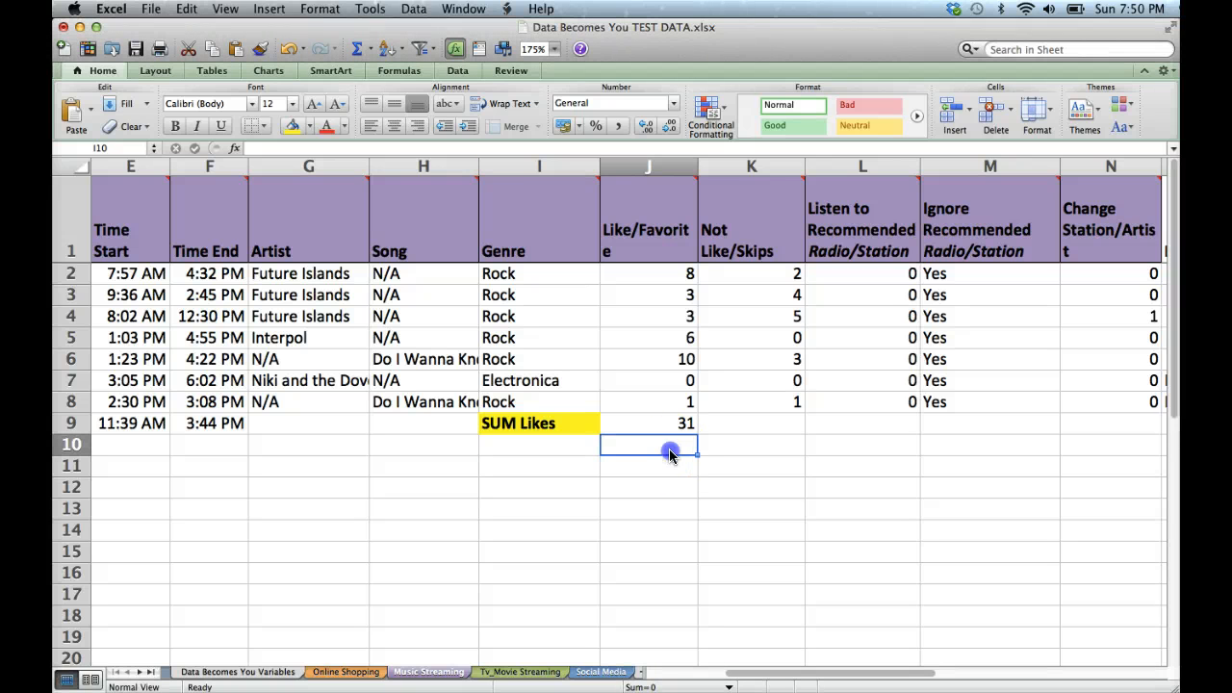
text(=AVERAGE)
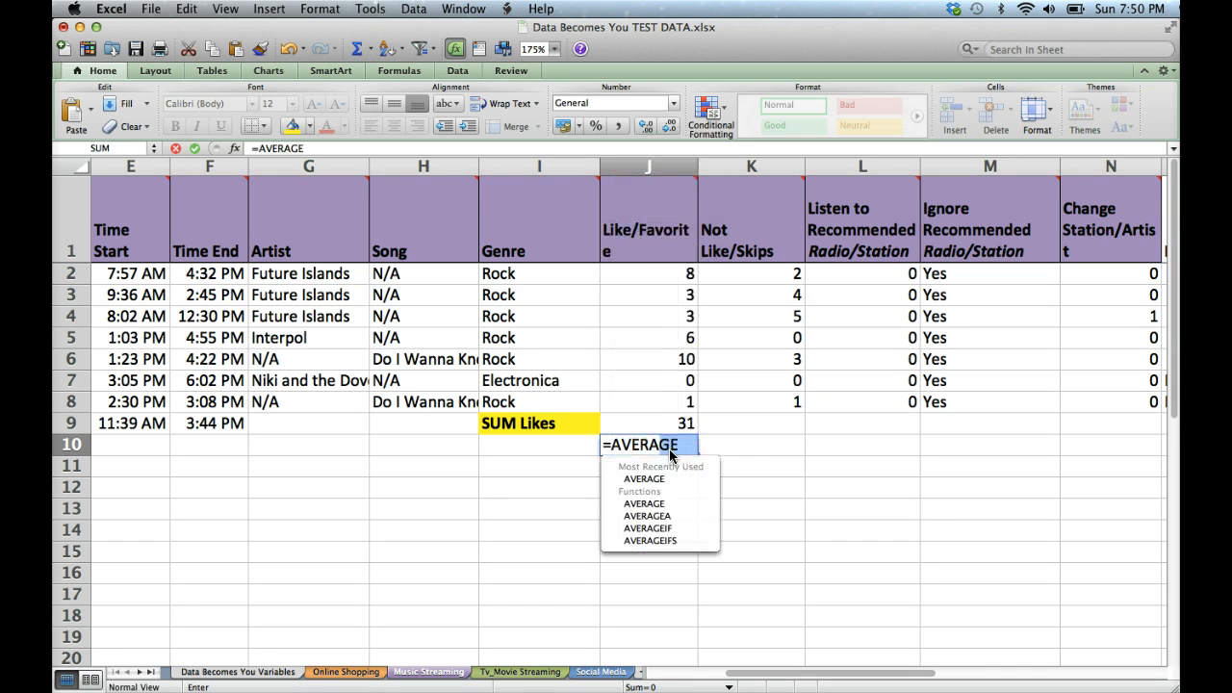
text(()
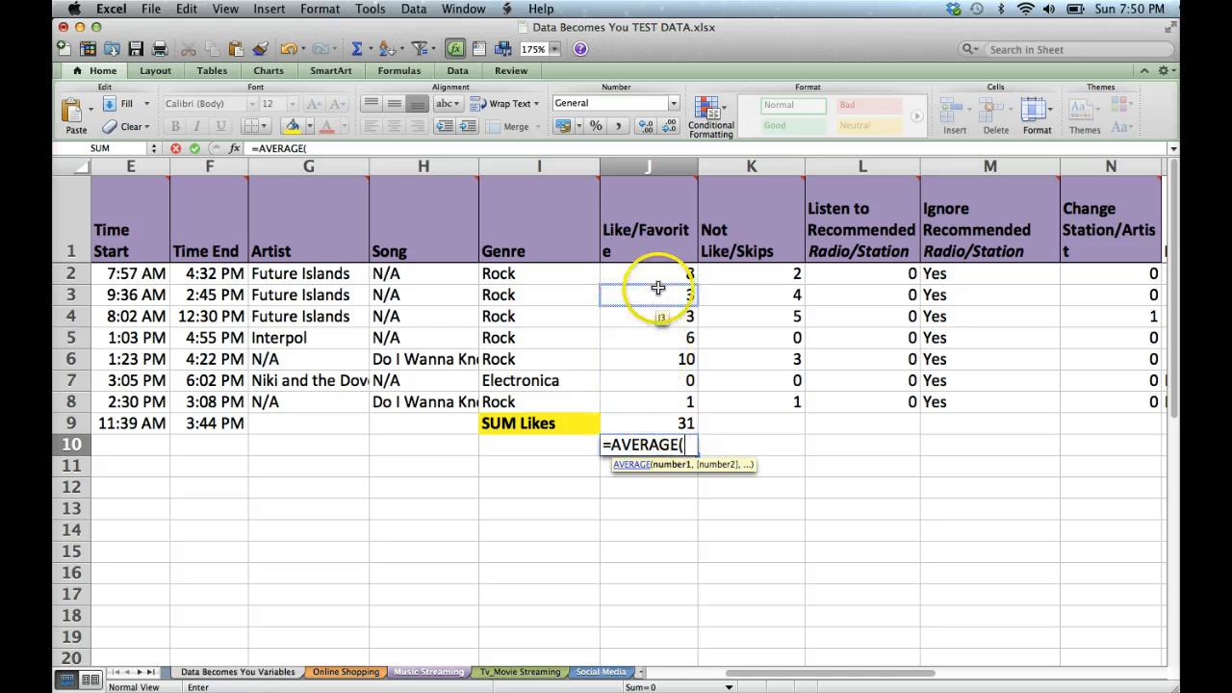
click(659, 279)
drag(659, 280, 652, 404)
key(Return)
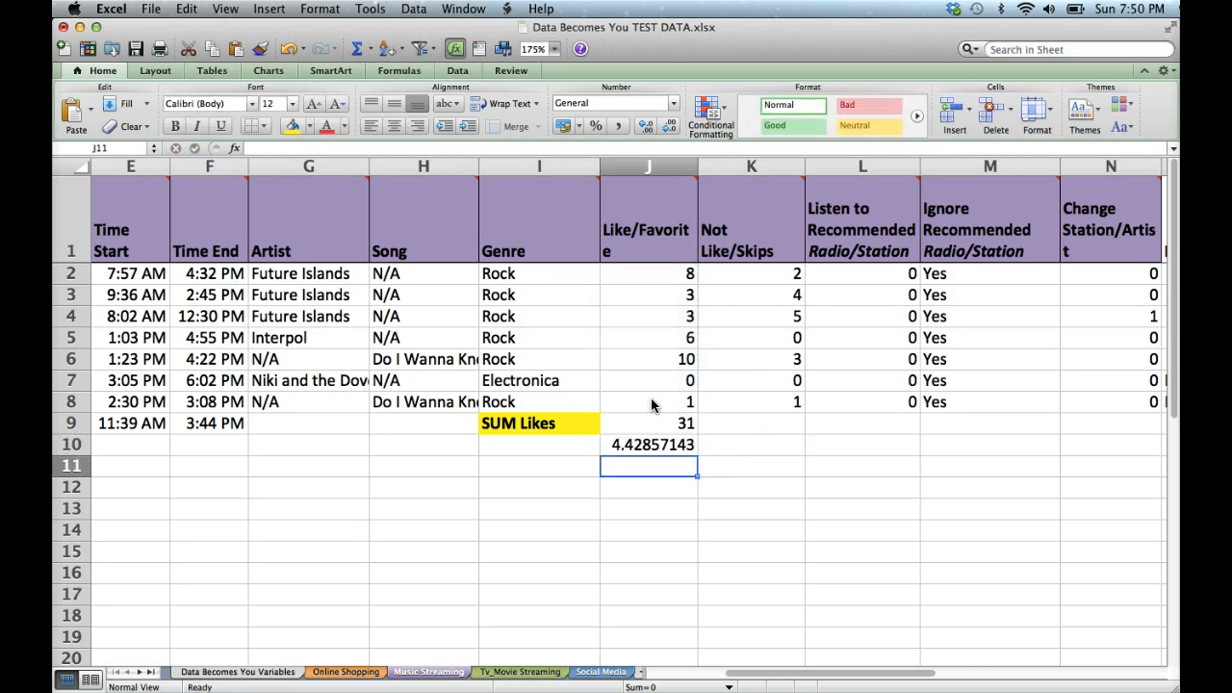
- Enter the label "Average Likes" in cell I10
click(541, 445)
text(Average)
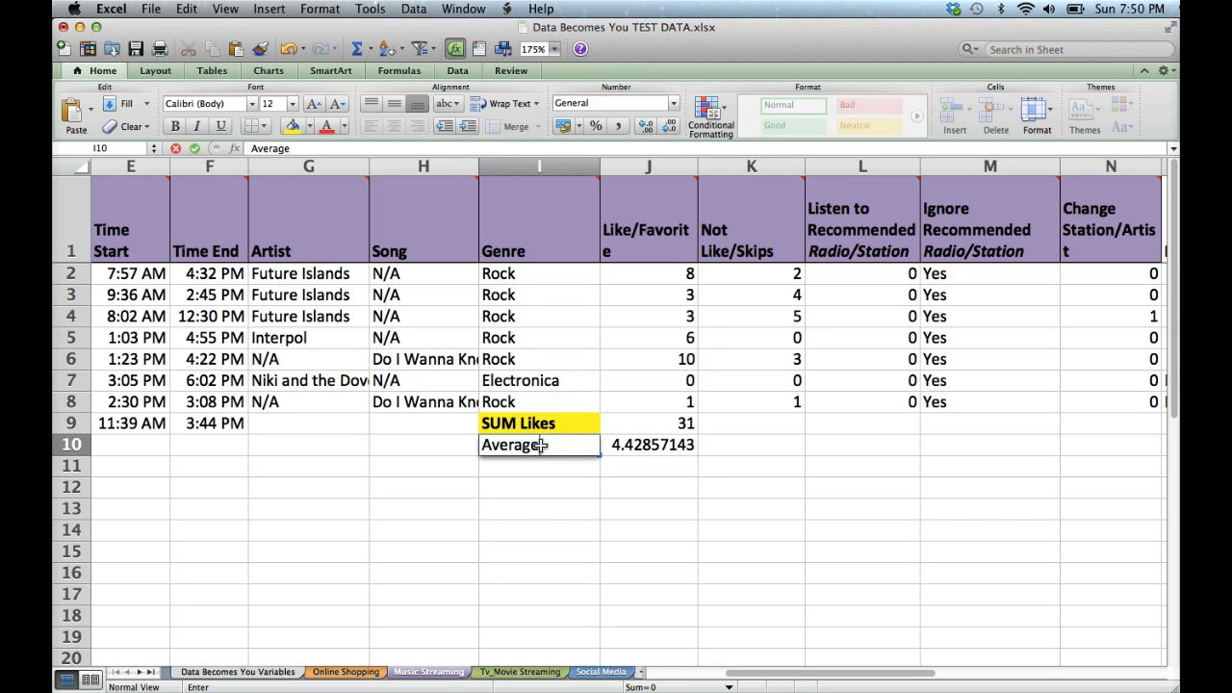
text( Likes)
key(Return)
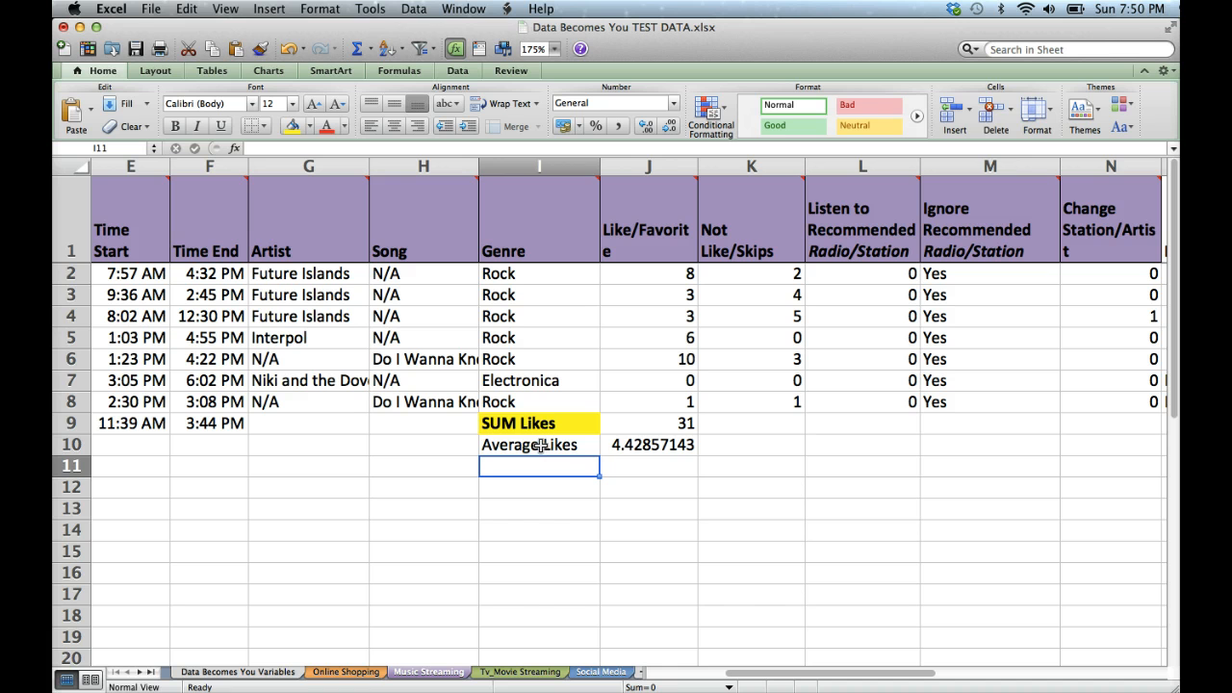
- Enter the label "Median Likes" in cell I11
key(Right)
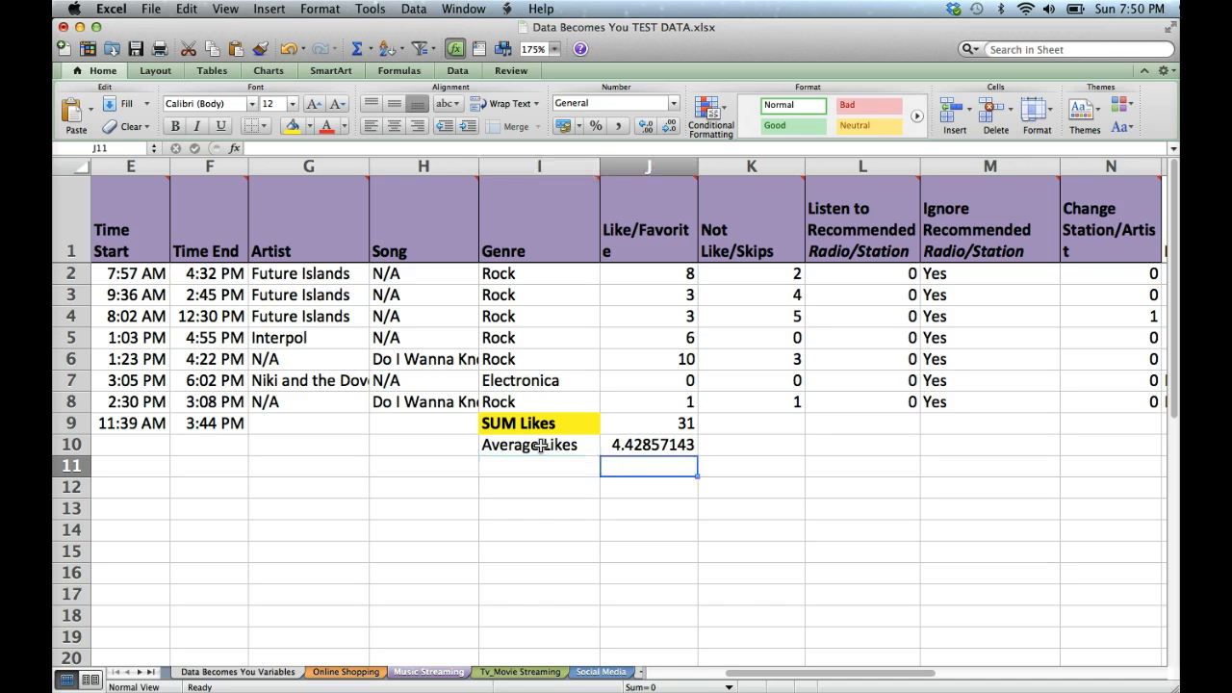
key(Left)
text(M)
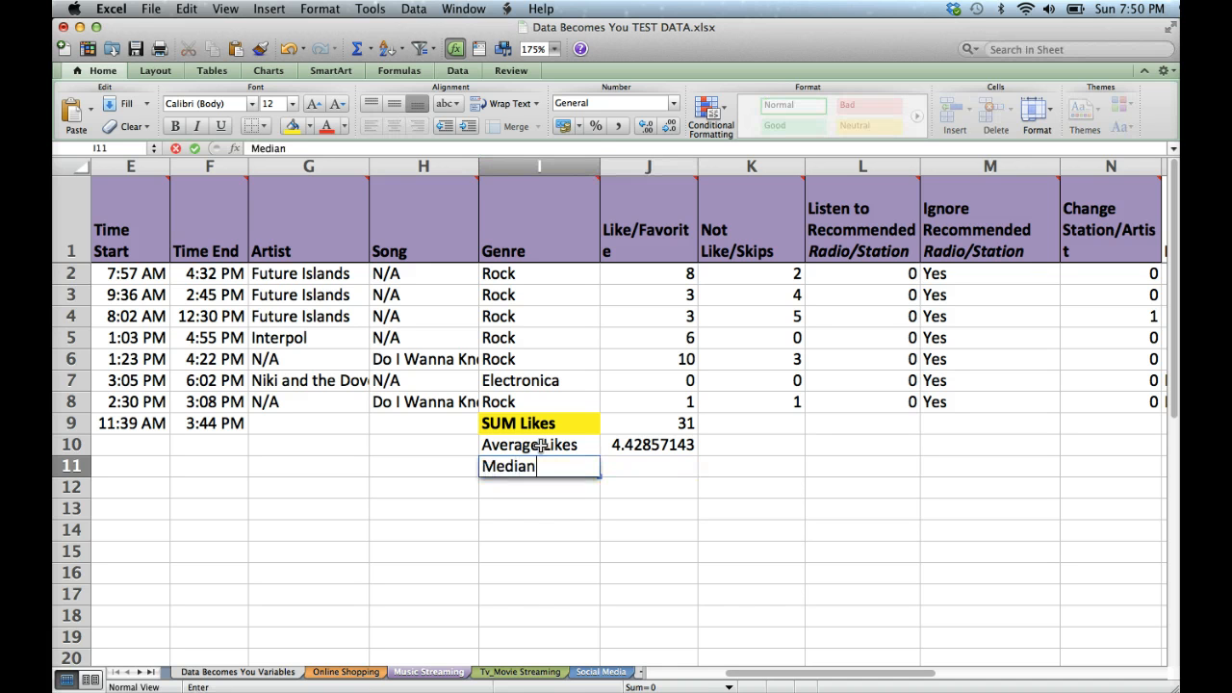
key(Right)
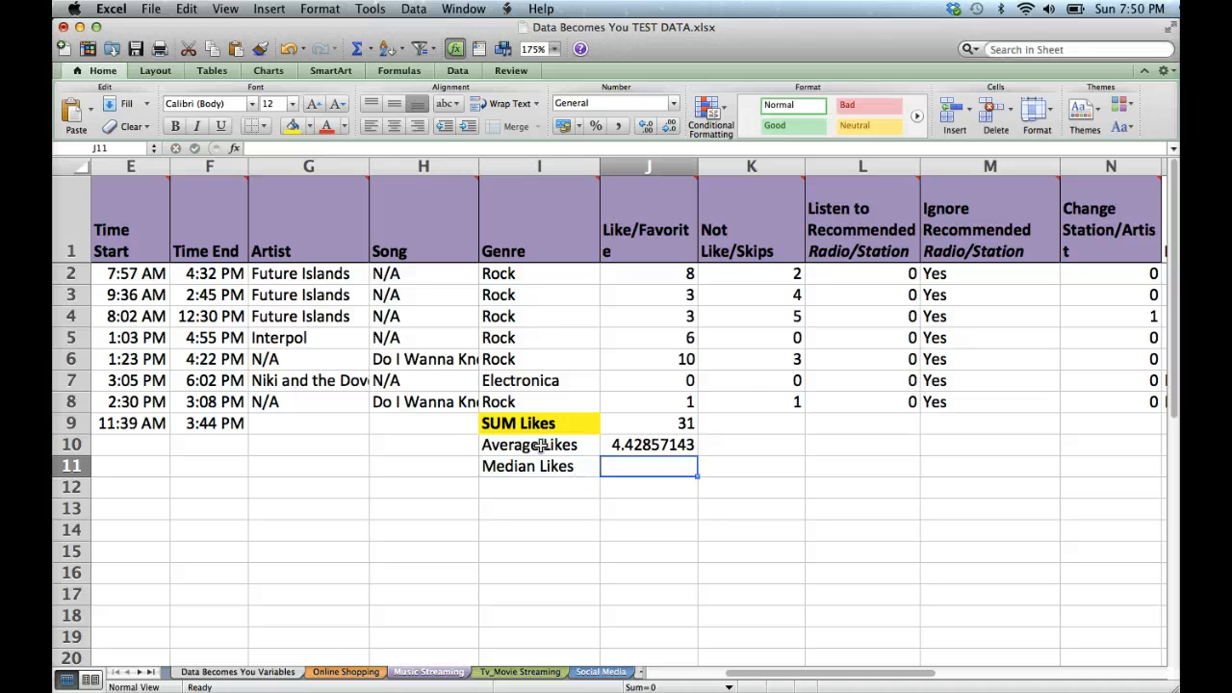
- Try to calculate the median of the Like/Favorite values in cell J11 with the MEDIAN function
text(=MEDIAN()
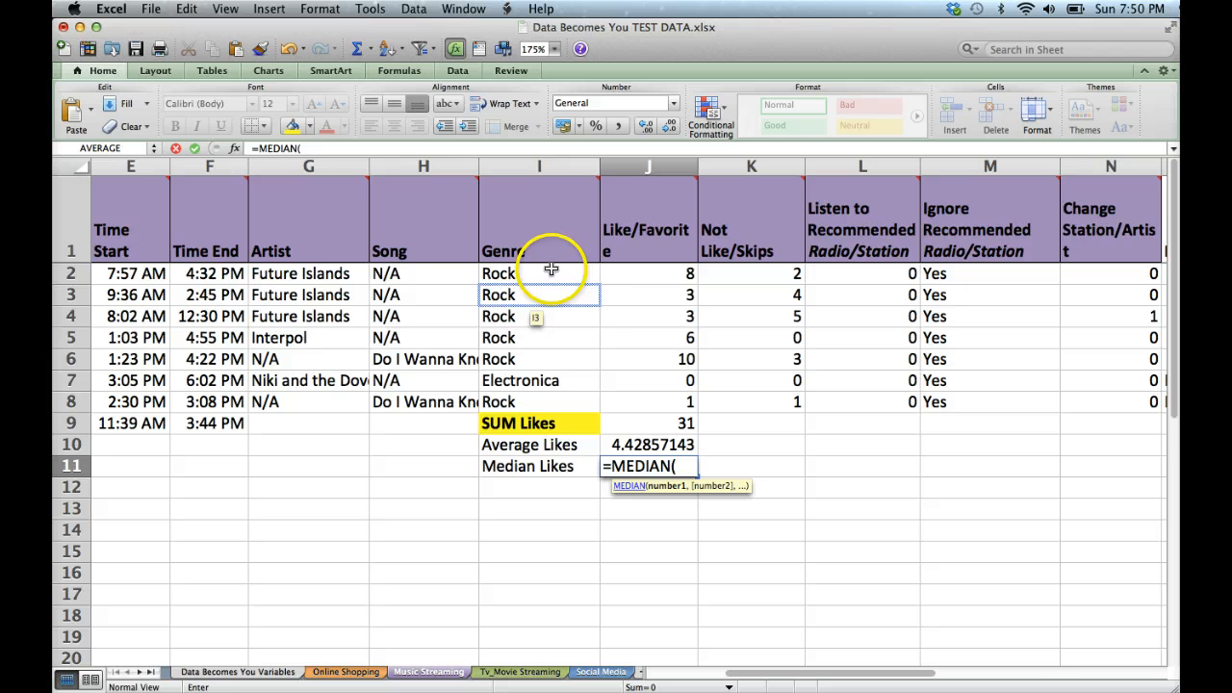
drag(638, 273, 620, 396)
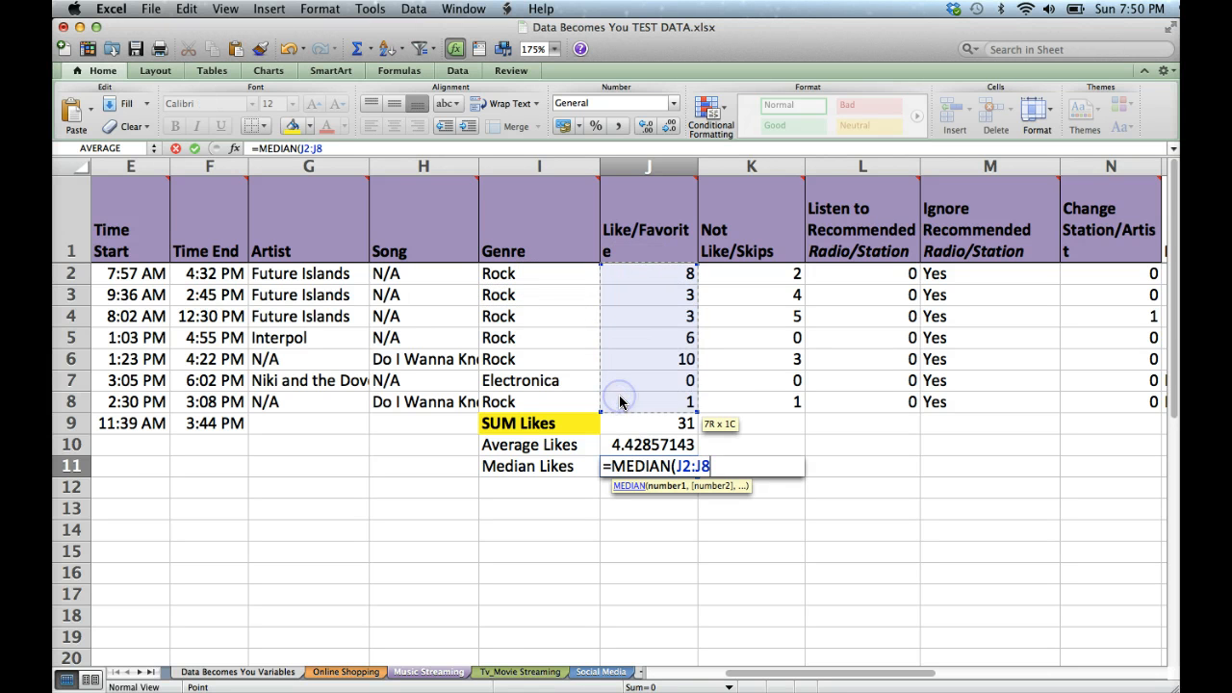
click(619, 396)
key(Return)
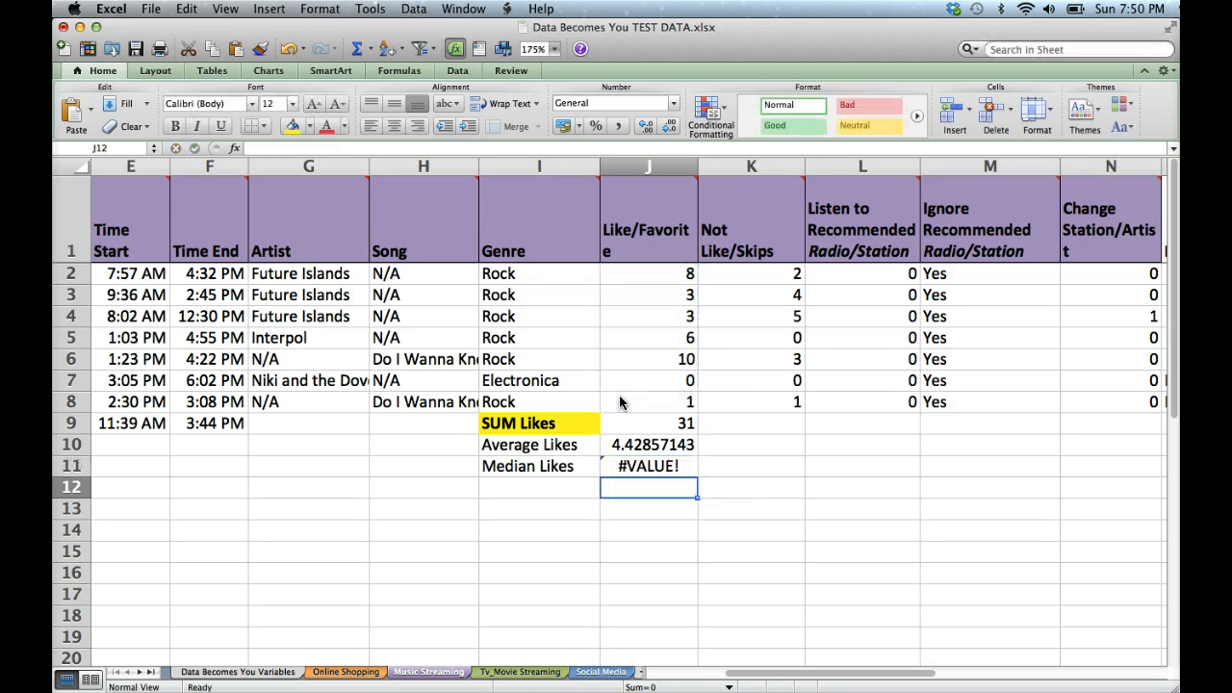
- Re-enter the MEDIAN formula in cell J11 over the Like/Favorite values J2:J8
key(Up)
text(=MEDIAN)
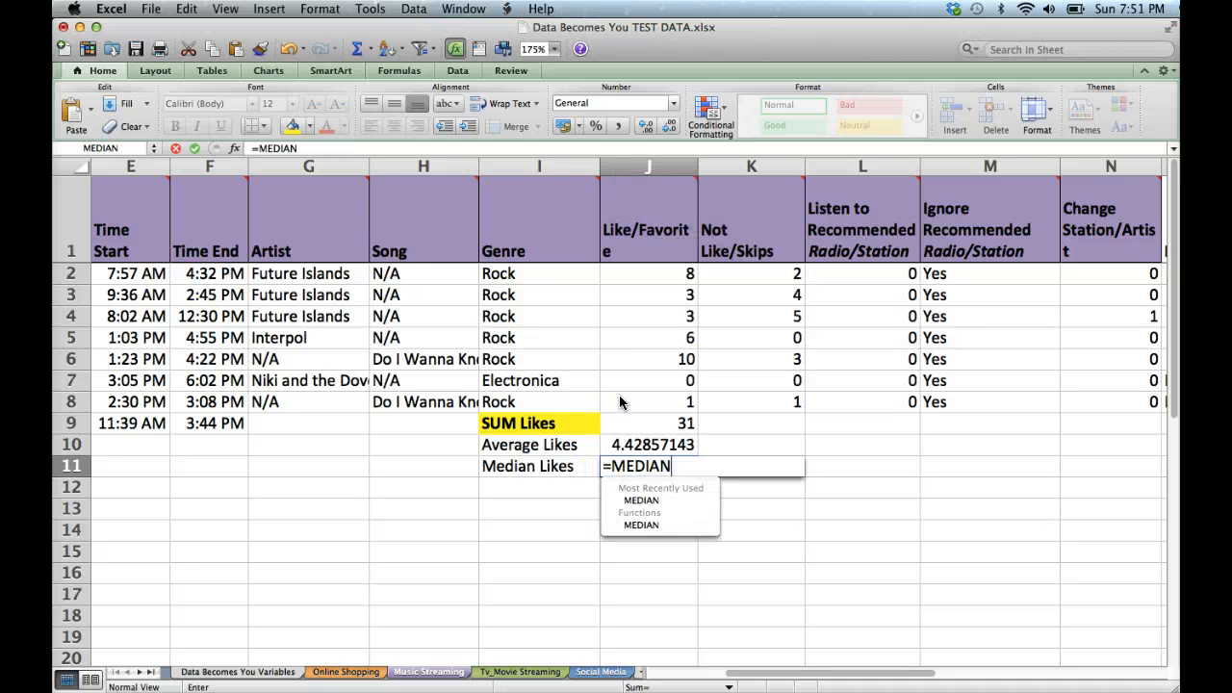
click(619, 401)
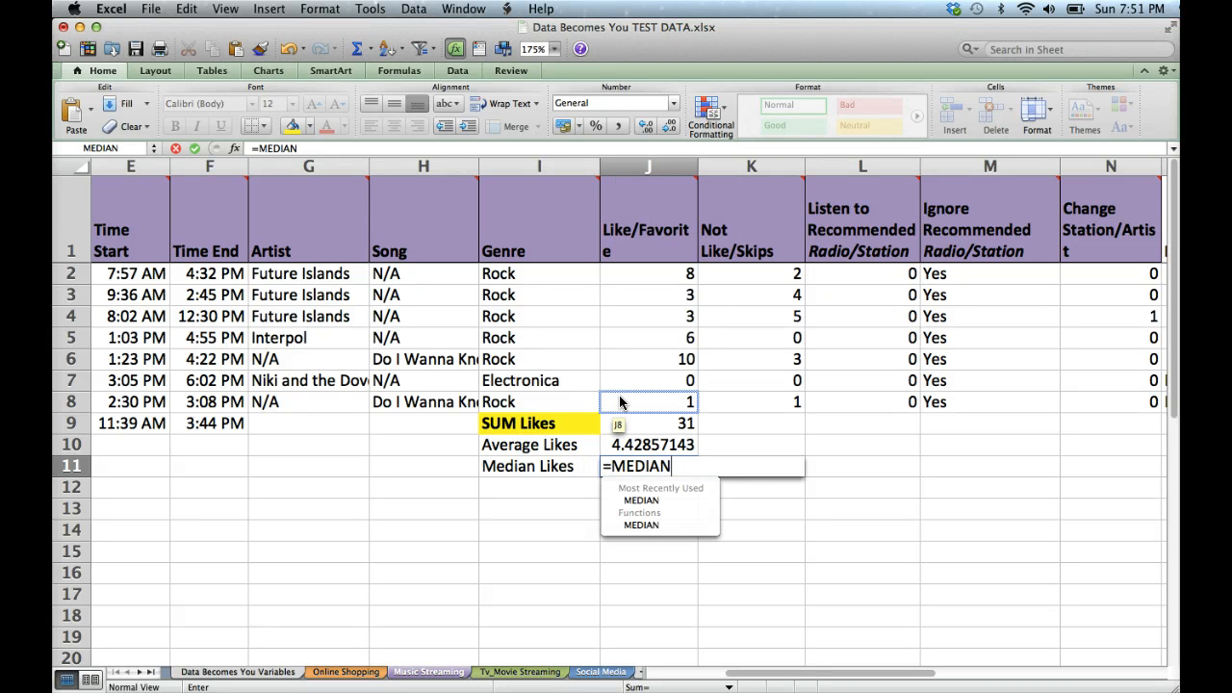
text(()
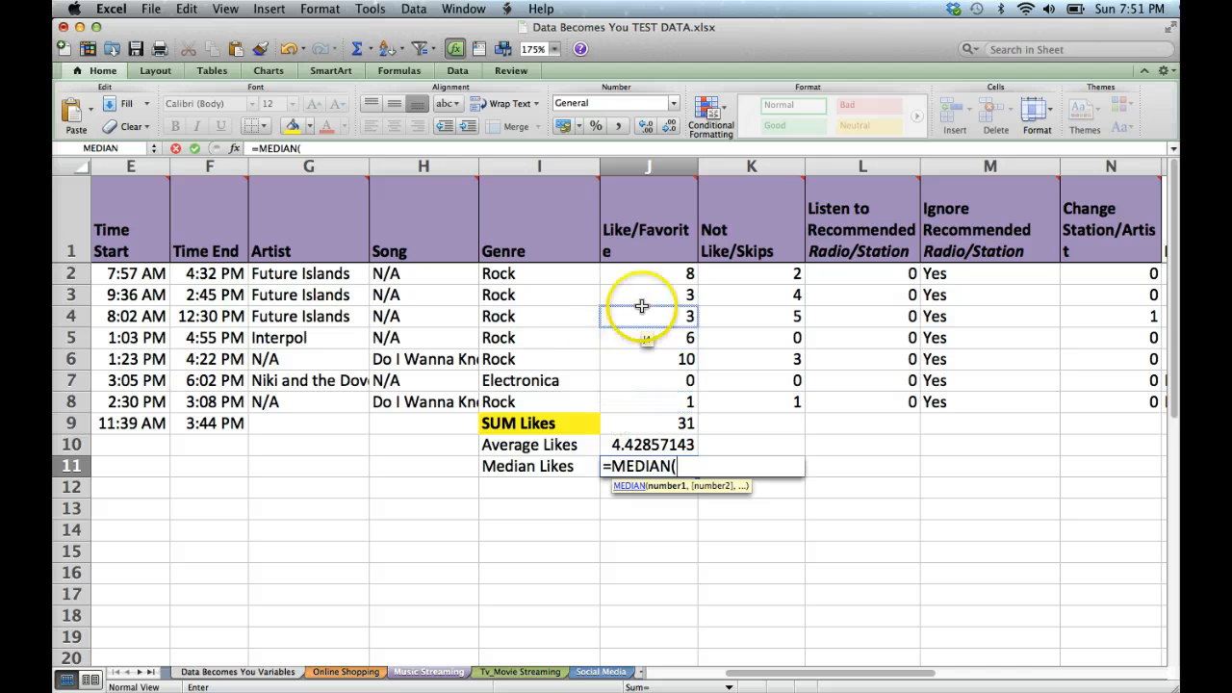
drag(655, 277, 638, 399)
key(Return)
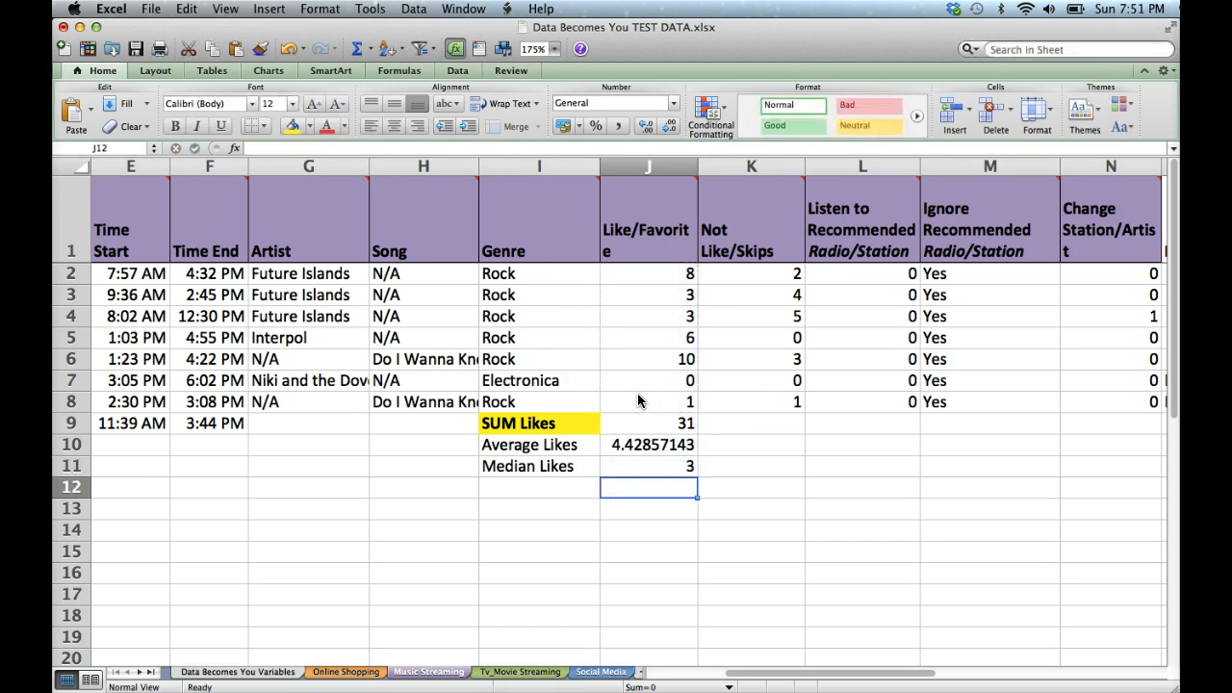
key(Left)
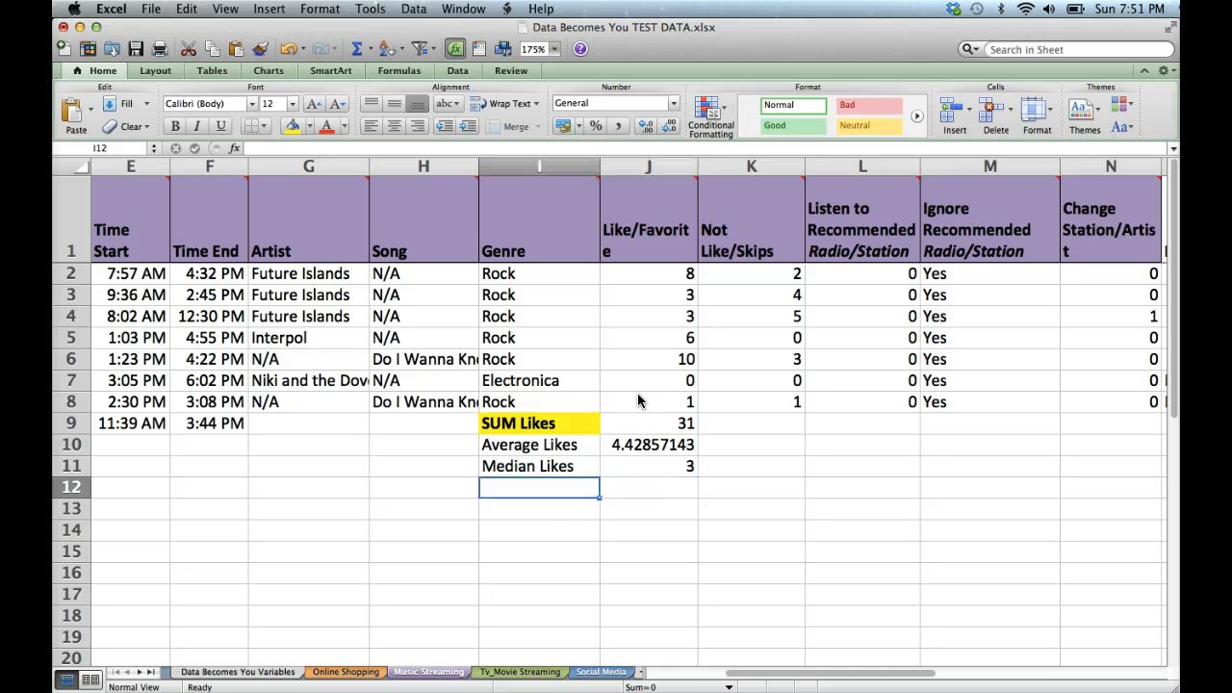
- Label cell I12 "Mode Like" and calculate the mode of the Like/Favorite values J2:J8 in cell J12 with the MODE function
text(MOD)
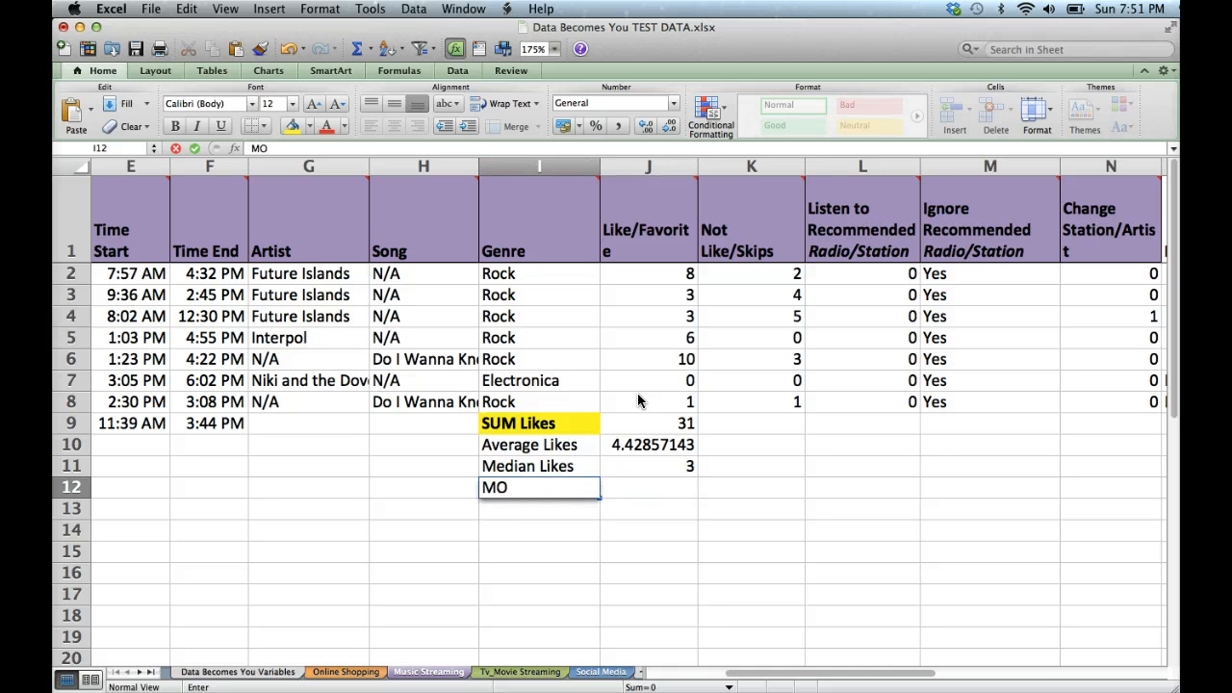
key(BackSpace)
text(ode Like)
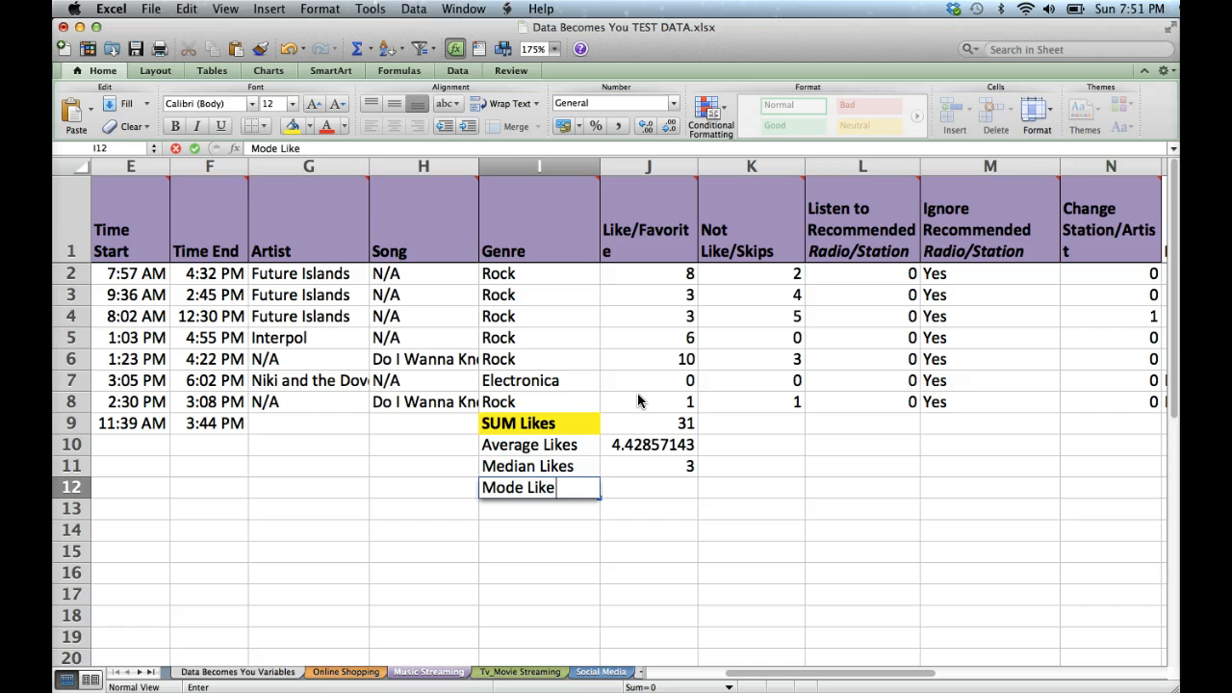
key(Tab)
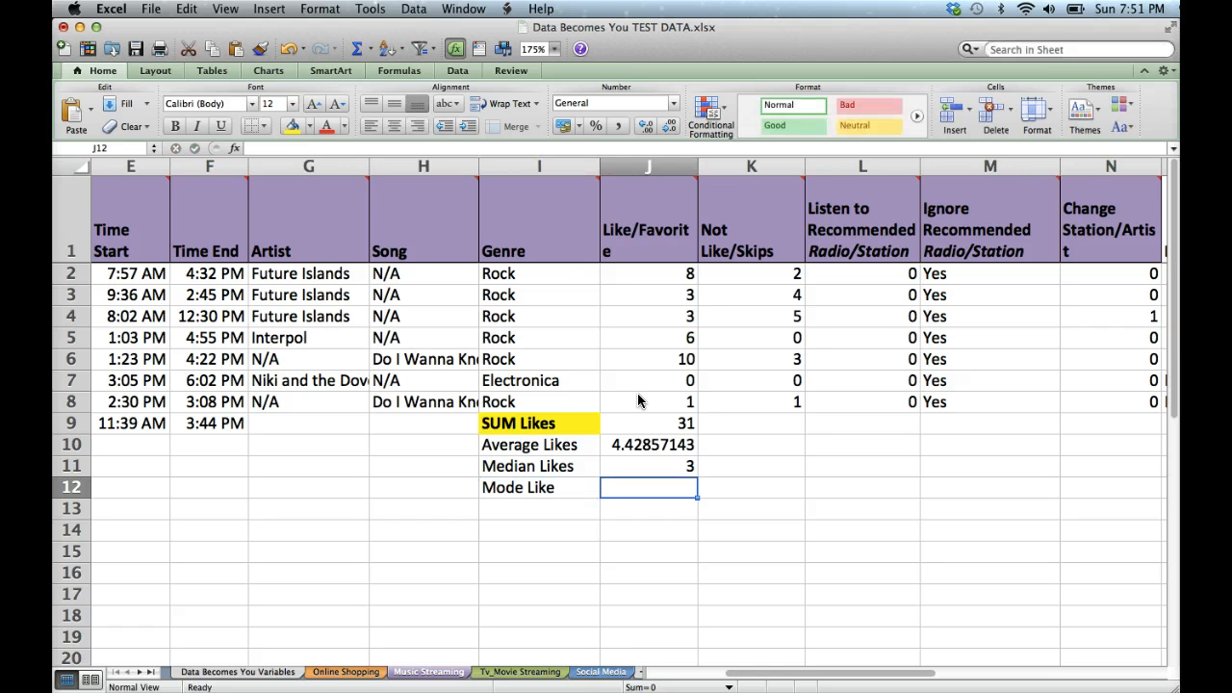
text(=MODE()
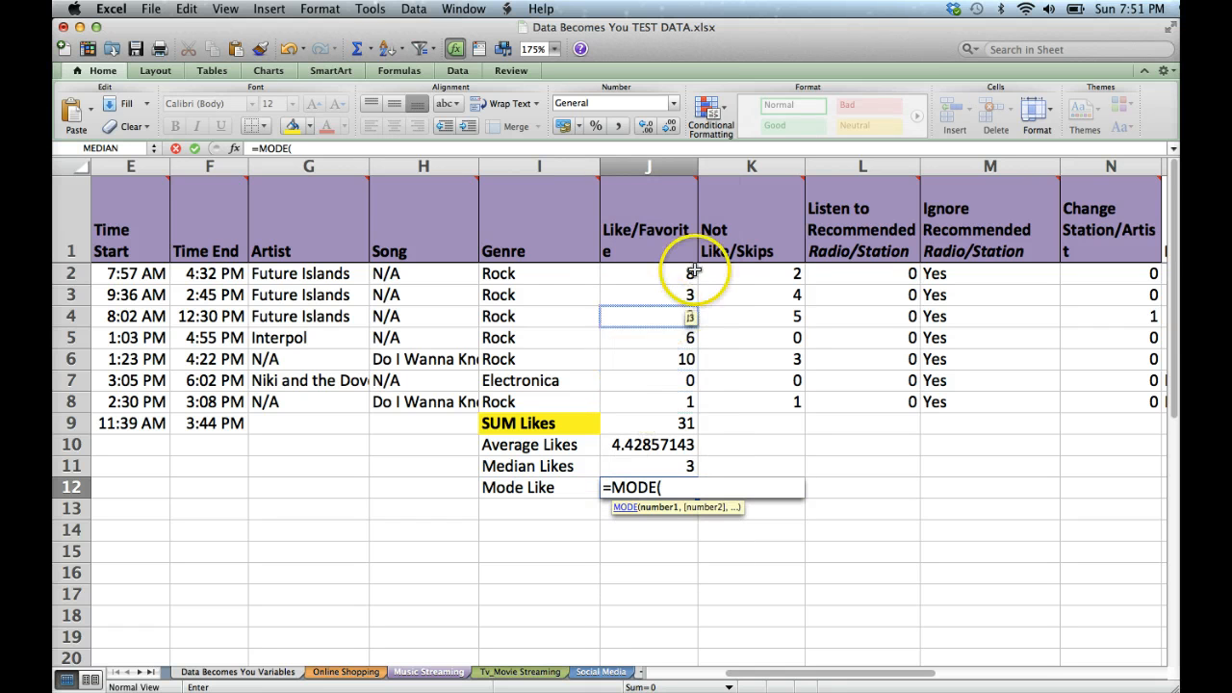
drag(660, 273, 641, 403)
key(Return)
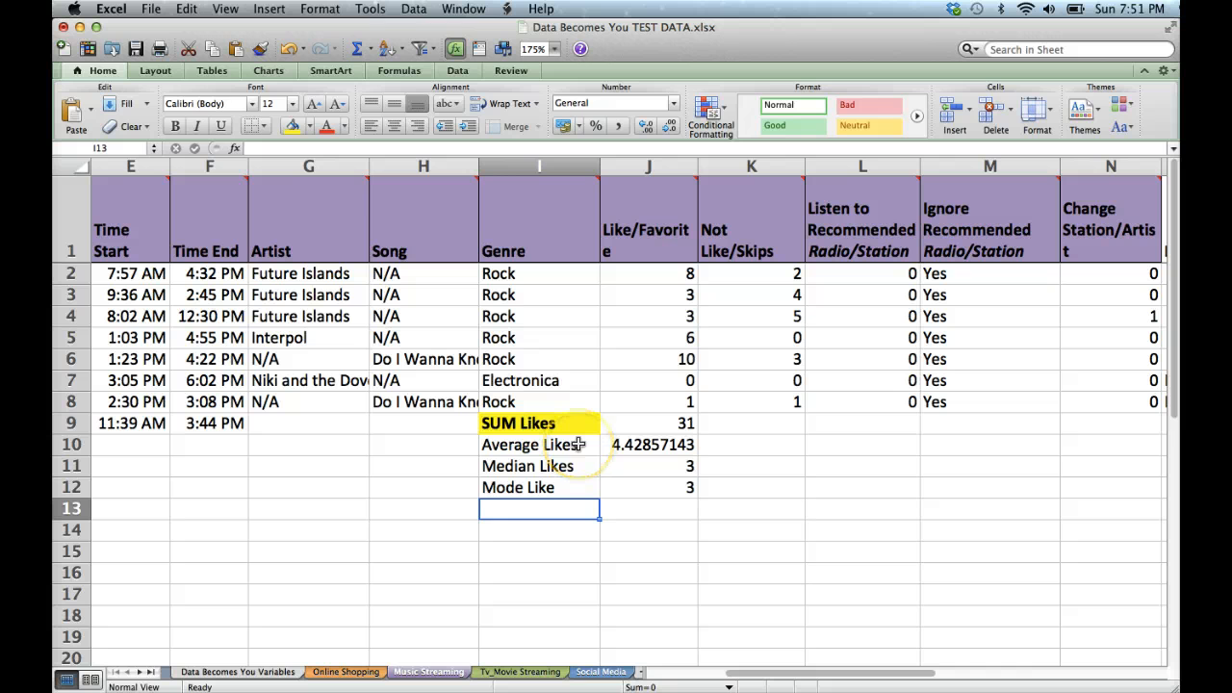
- Make the average, median and mode labels in I10:I12 bold and fill those cells yellow
double_click(508, 445)
mouse_move(511, 444)
mouse_down()
mouse_move(511, 487)
mouse_move(506, 448)
mouse_up()
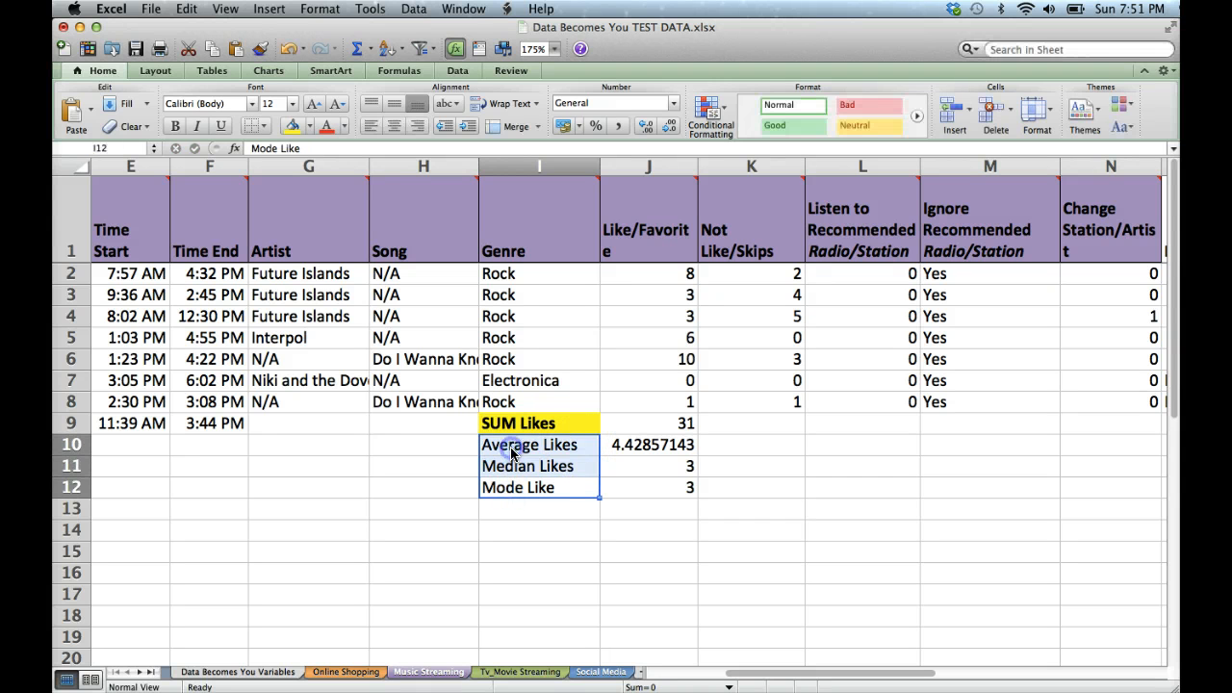
click(175, 126)
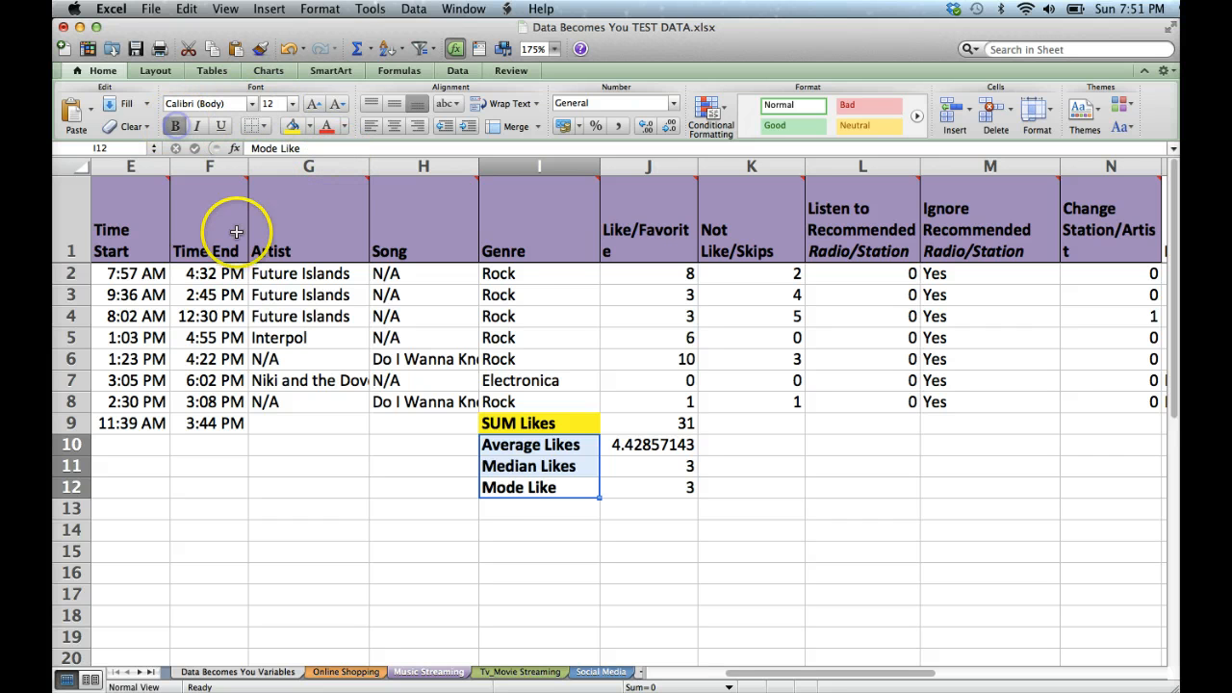
click(293, 126)
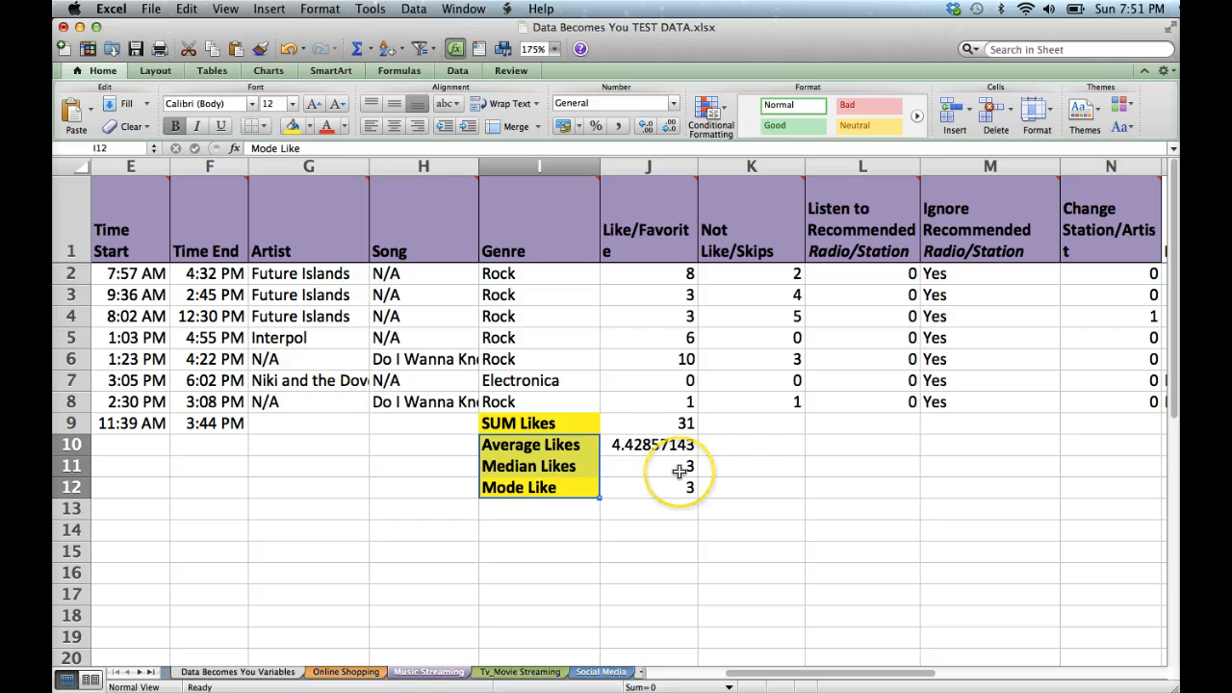
- Copy the sum, average, median and mode formulas from J9:J12 across to K9:K12 for the Not Like/Skips column
click(664, 444)
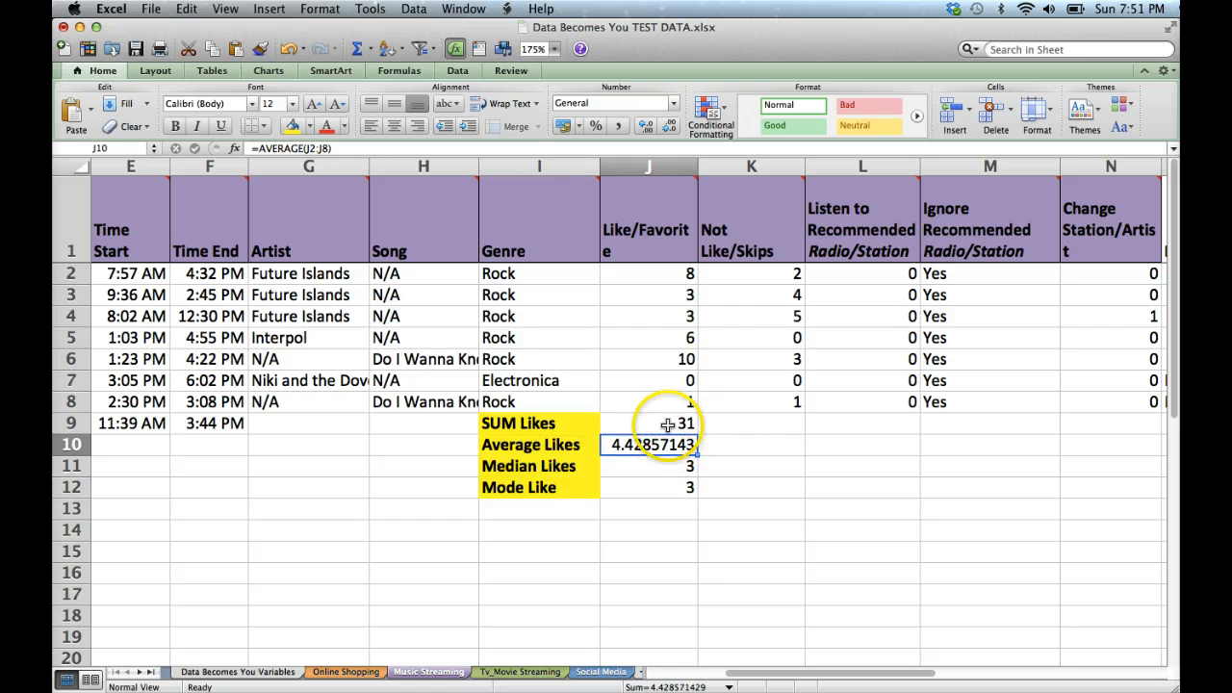
drag(667, 424, 805, 493)
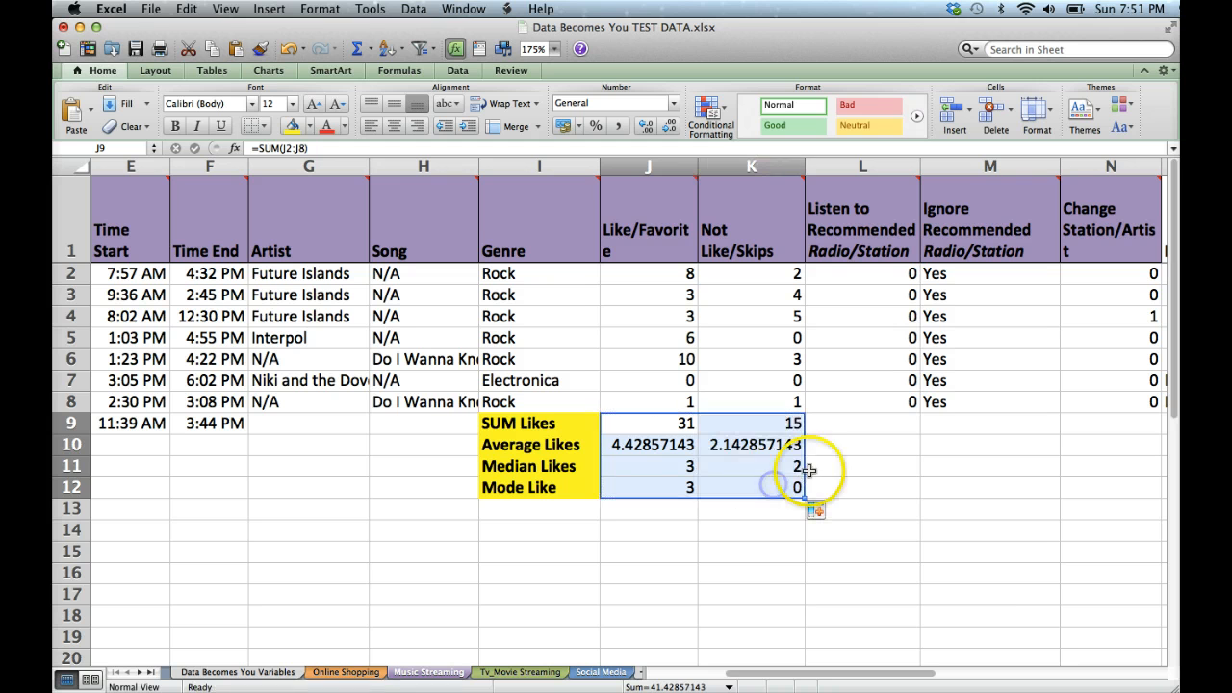
- Enter the labels "SUM No Likes" in cell L9 and "Average No Likes" in cell L10
click(856, 419)
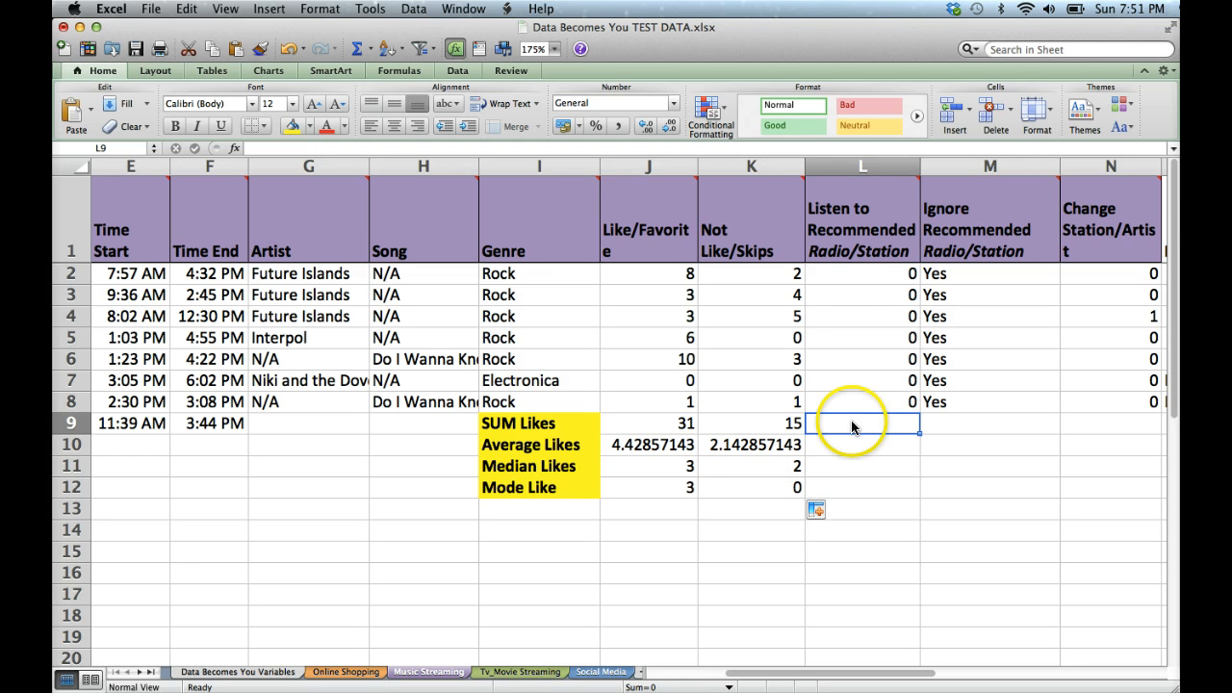
text(SUM No)
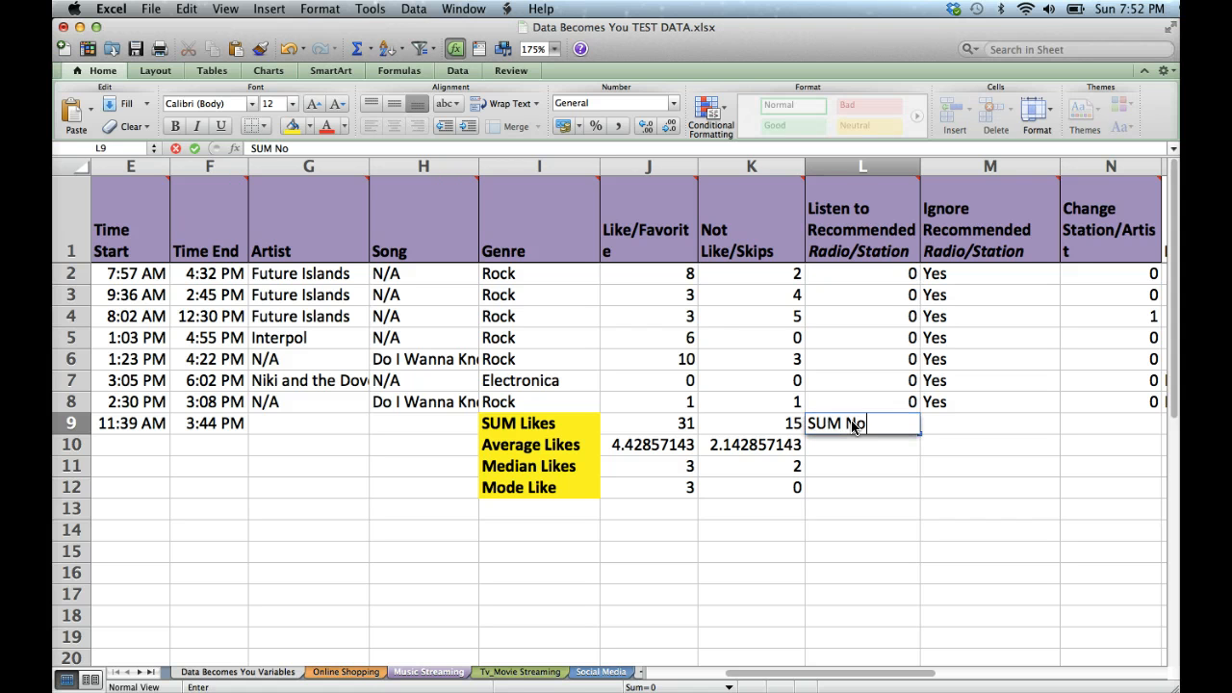
text( Likes)
key(Return)
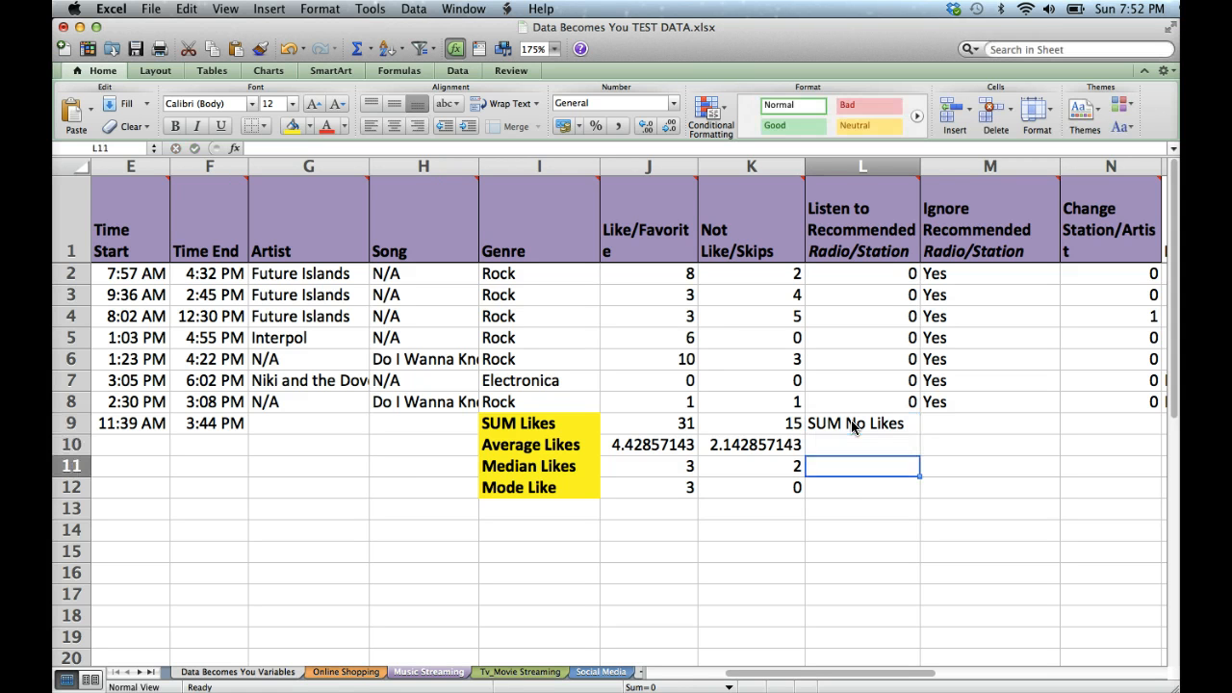
text(Average No L)
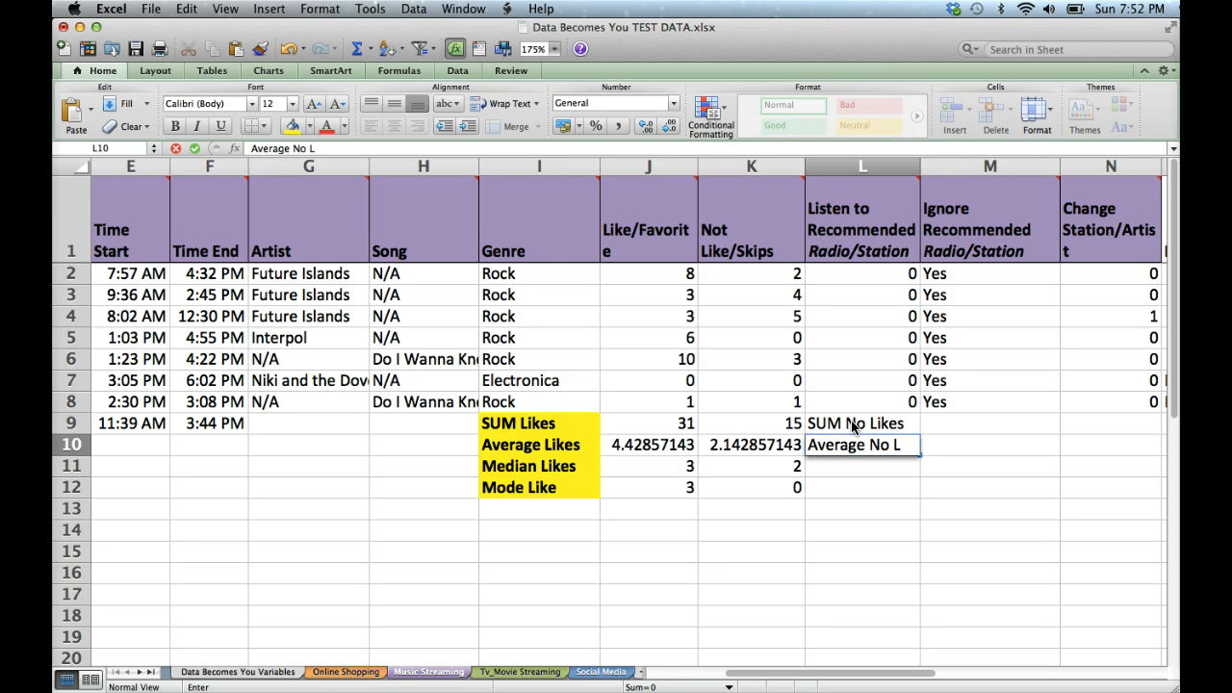
text(ikes)
key(Return)
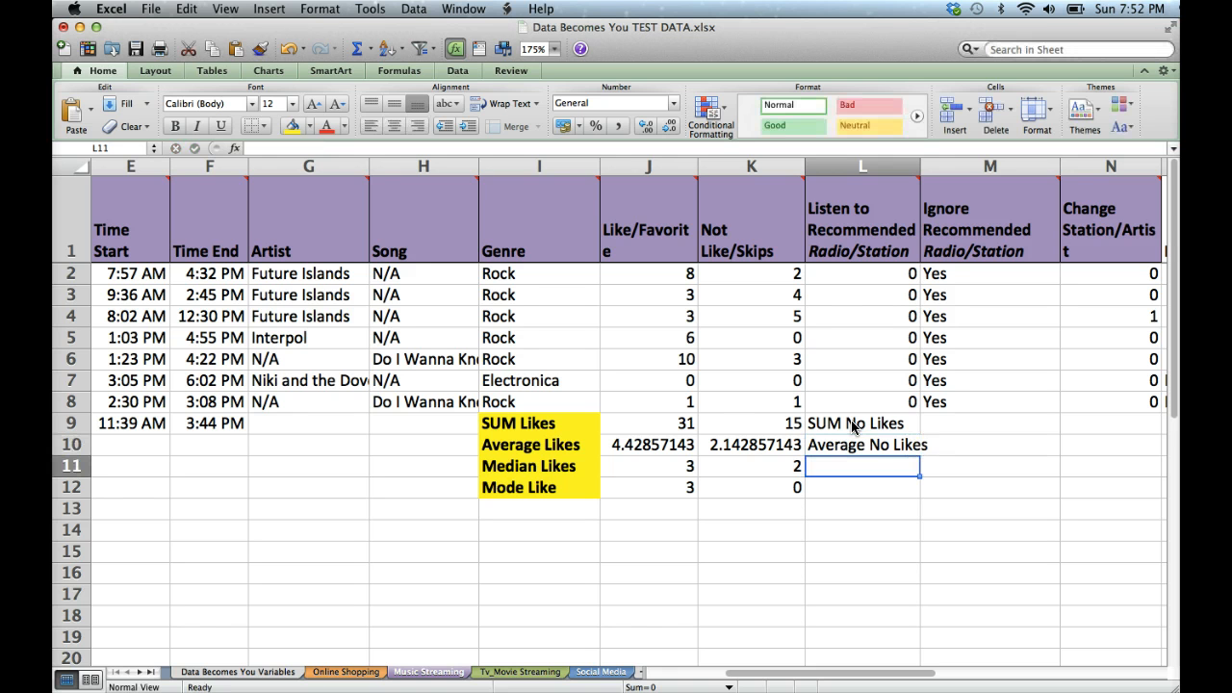
- Enter the labels "Median No Likes" in cell L11 and "Mode No Likes" in cell L12
text(Median N)
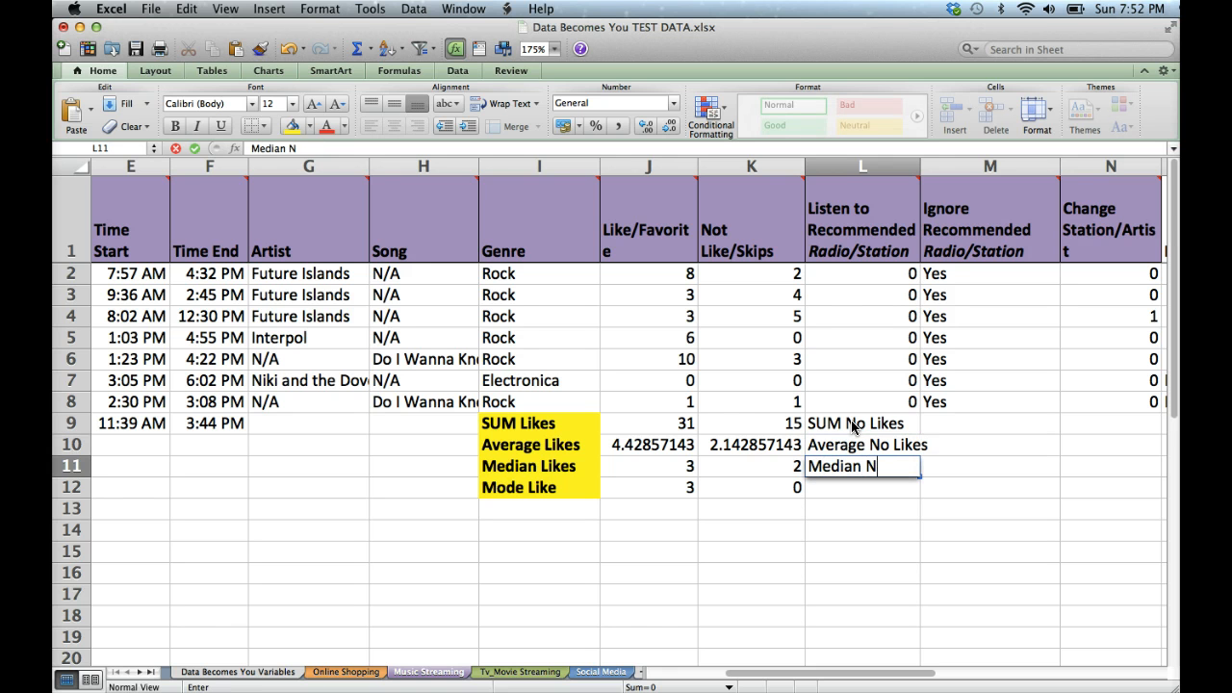
text(o Likes)
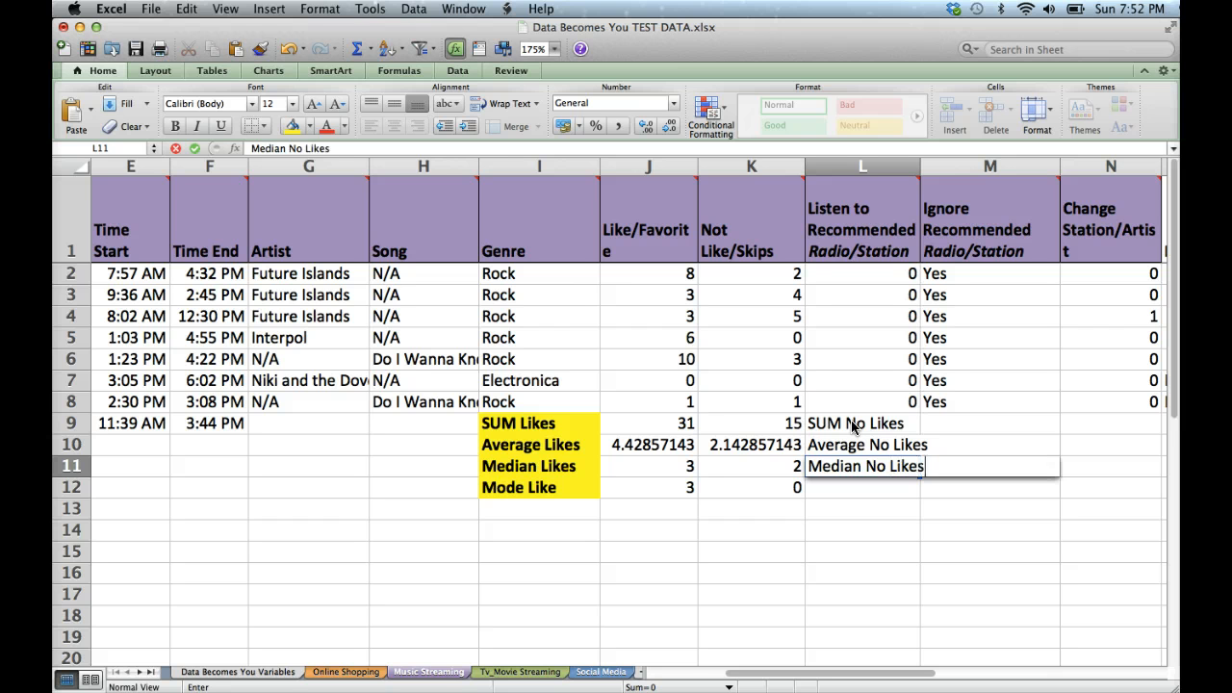
key(Return)
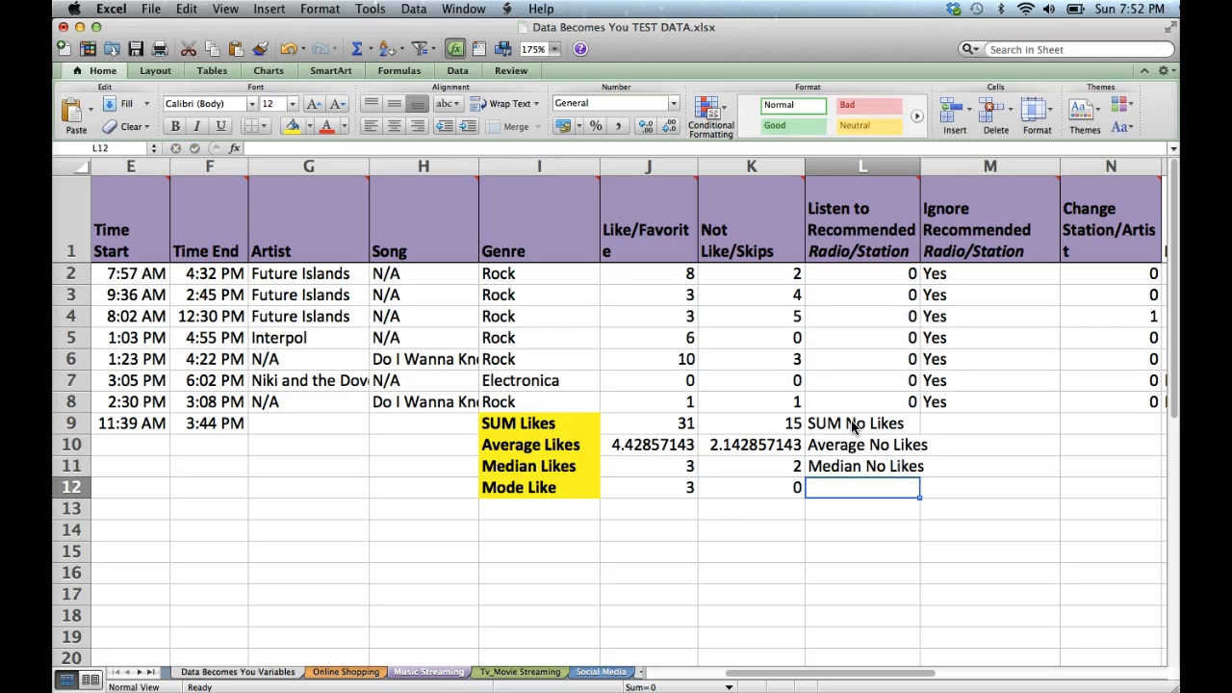
text(Mode)
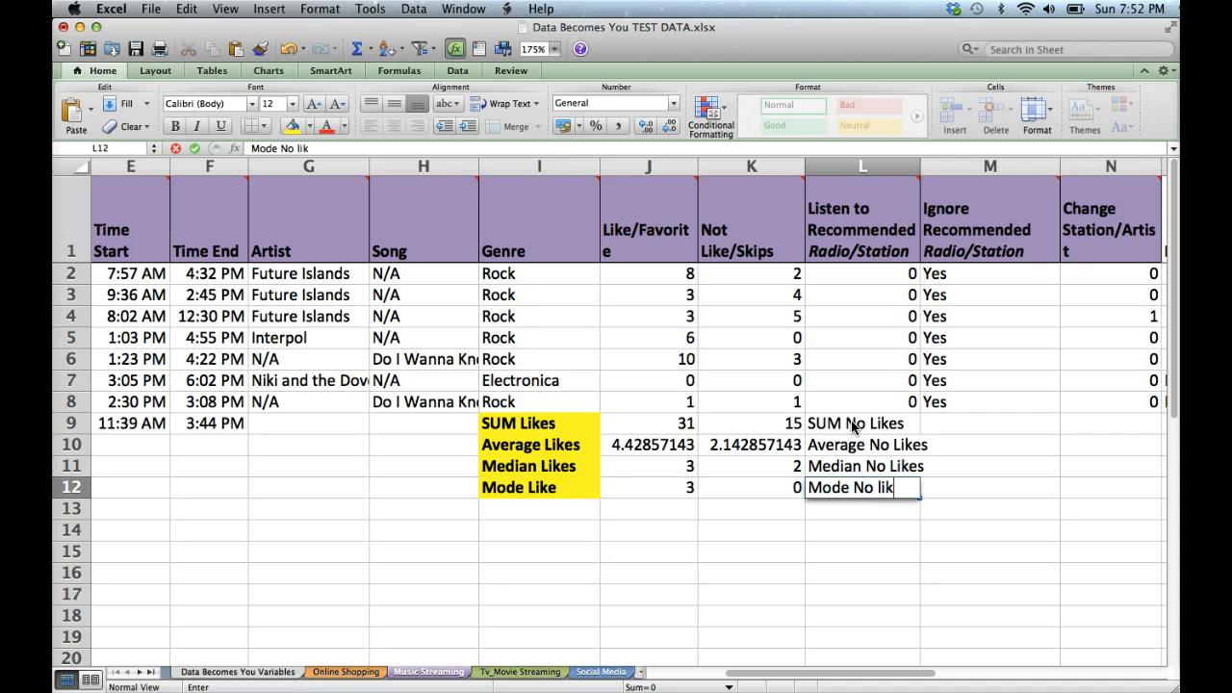
text( No Likes)
key(Return)
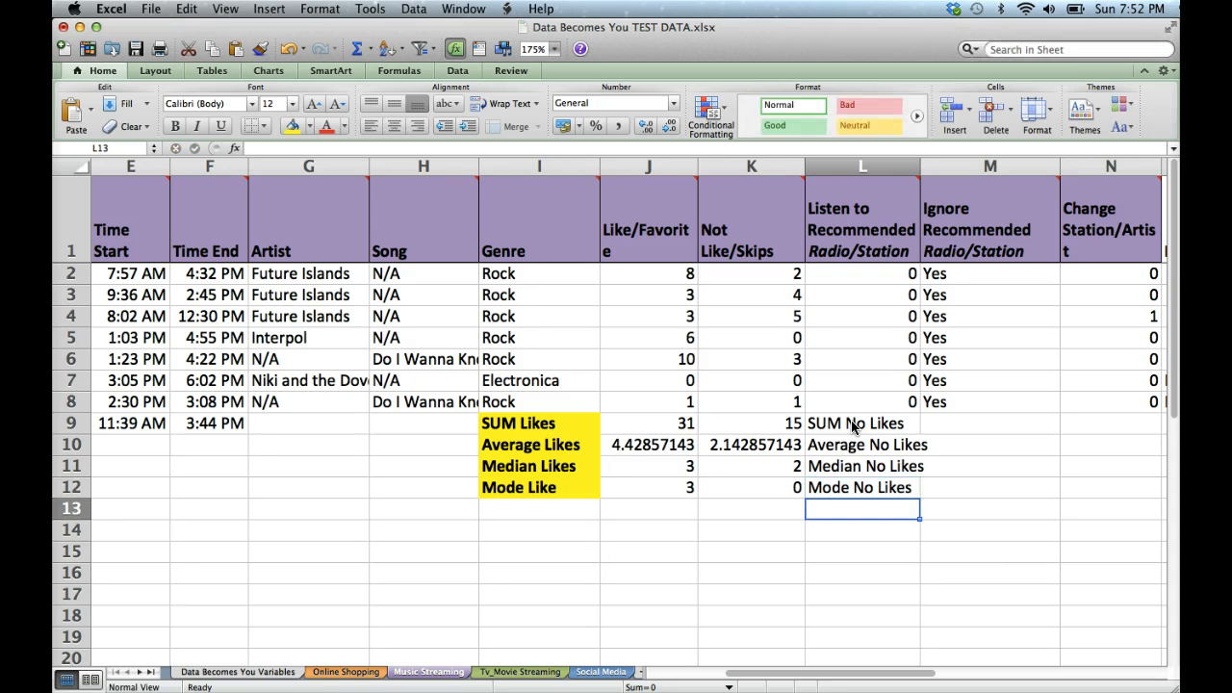
- Fill the Not Like/Skips results and their labels in K9:L12 with blue
key(Up)
key(shift+Left)
key(shift+Up)
key(shift+Up)
key(shift+Up)
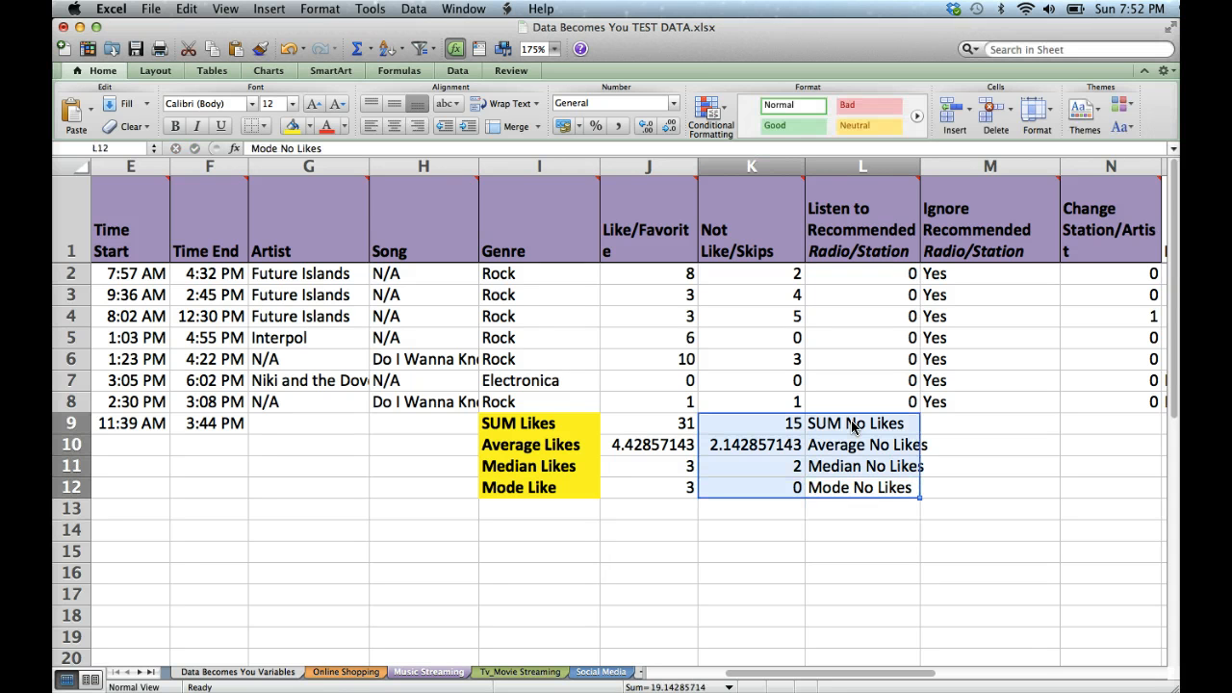
click(308, 128)
click(332, 164)
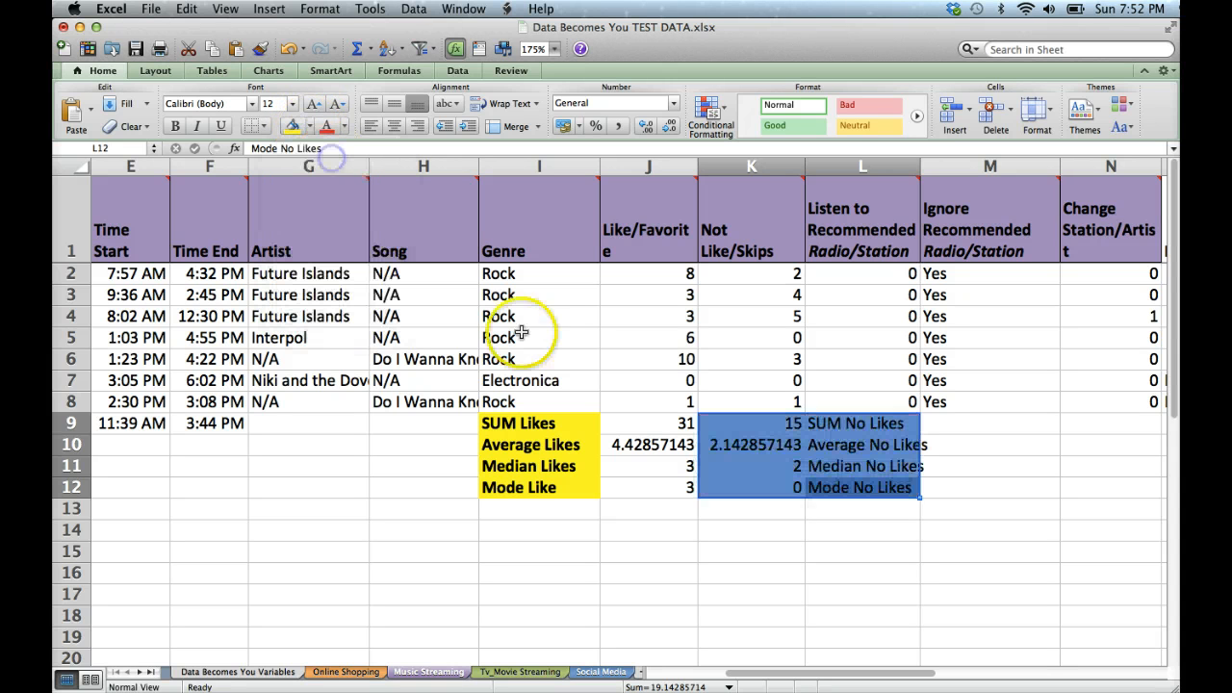
- Fill the likes labels and results in I9:J12 with yellow
click(576, 444)
drag(575, 423, 648, 489)
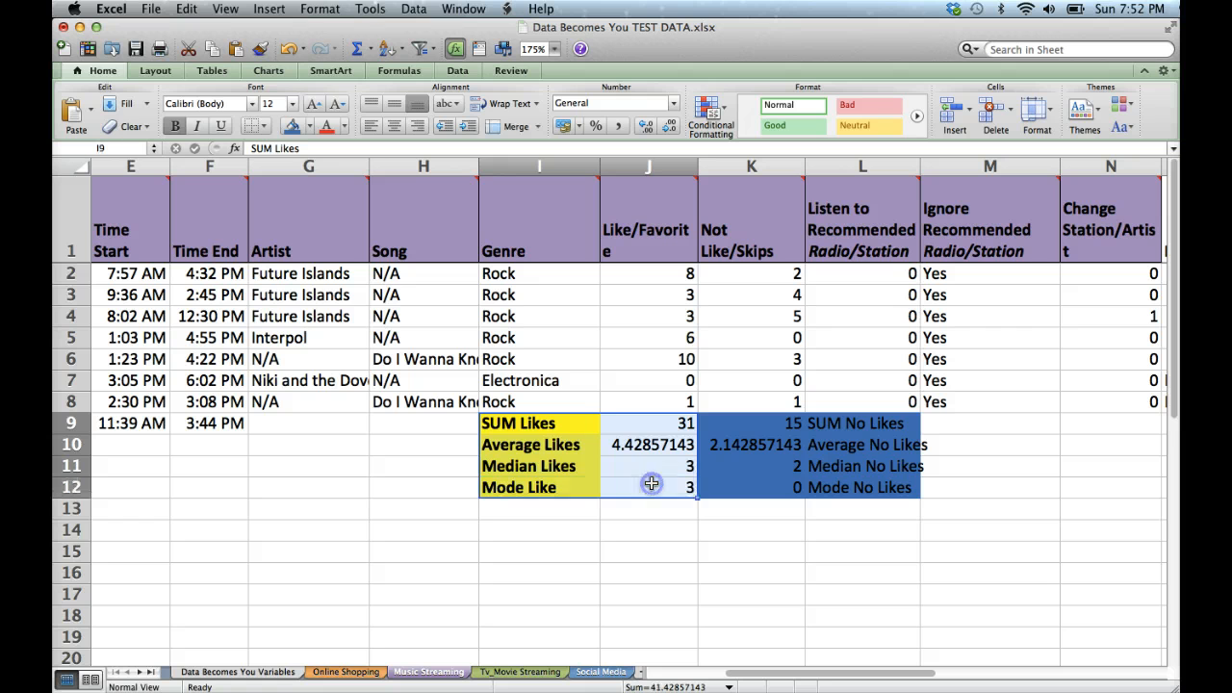
click(310, 128)
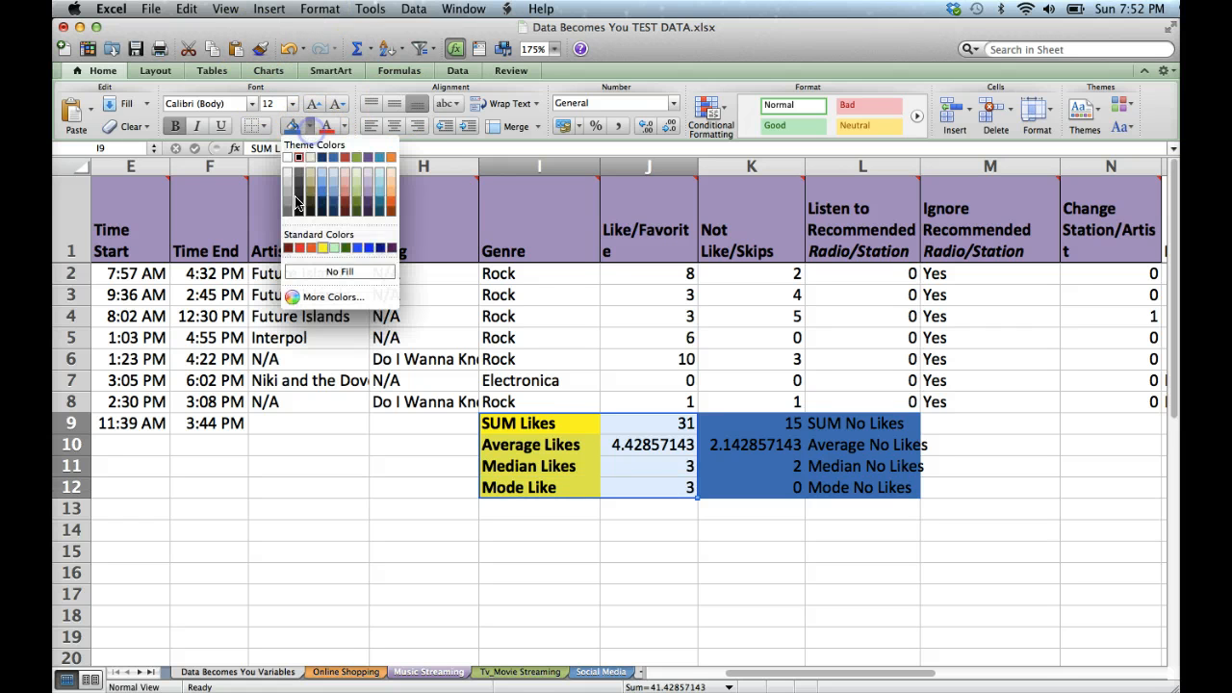
click(326, 244)
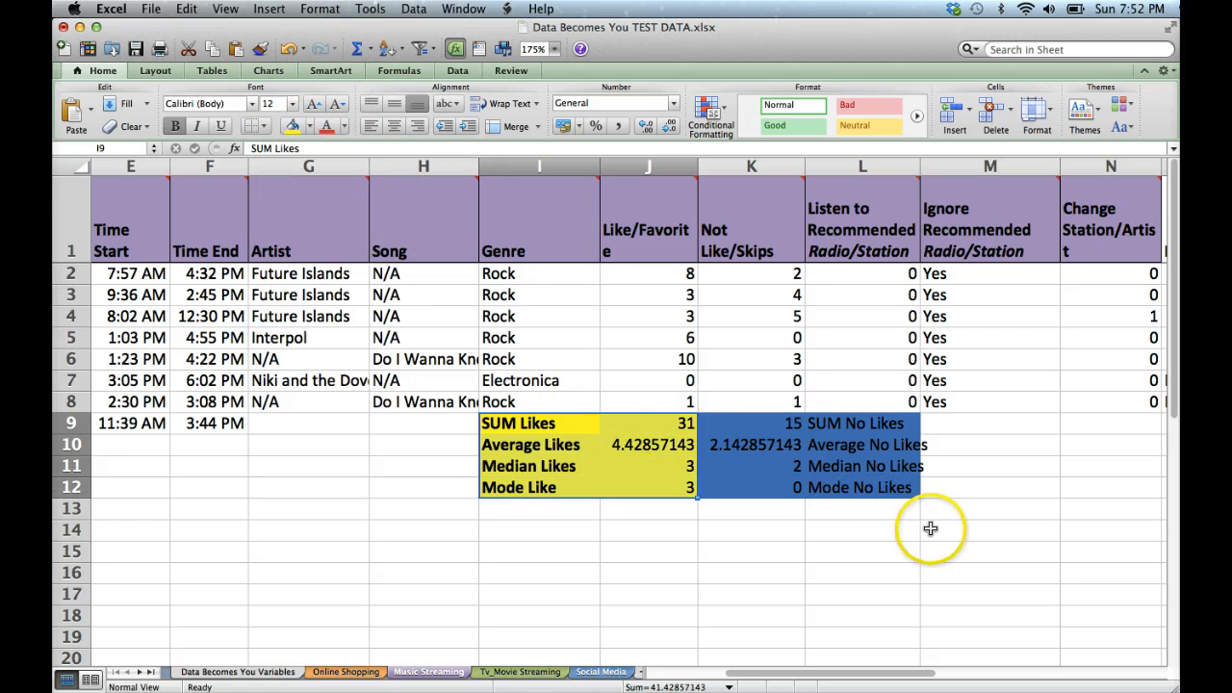
- Widen column L to fit its summary labels and make the labels in L9:L12 bold
click(891, 445)
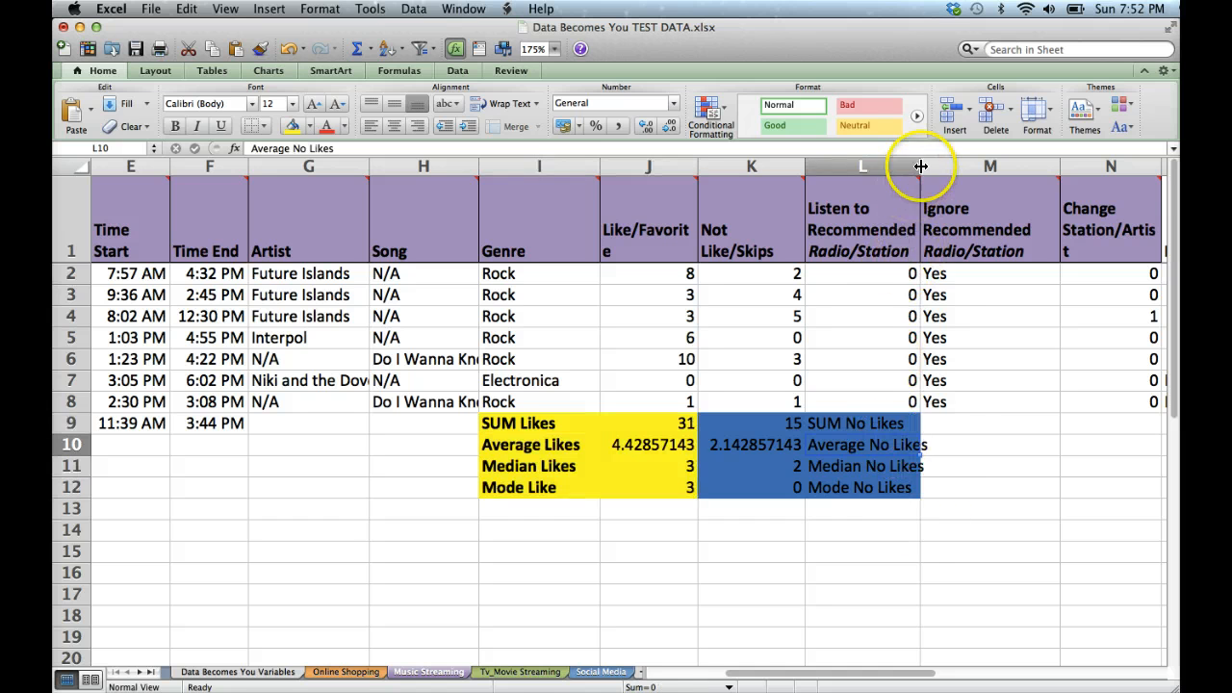
drag(920, 159, 940, 158)
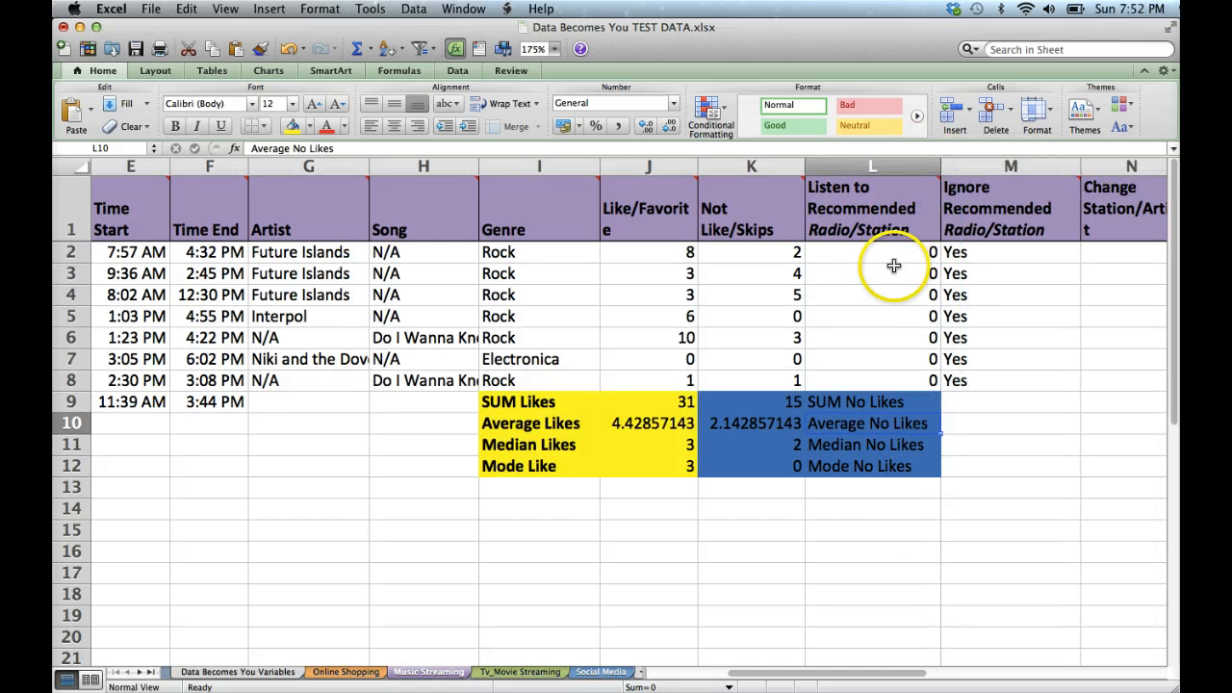
click(866, 382)
drag(843, 406, 844, 468)
click(169, 131)
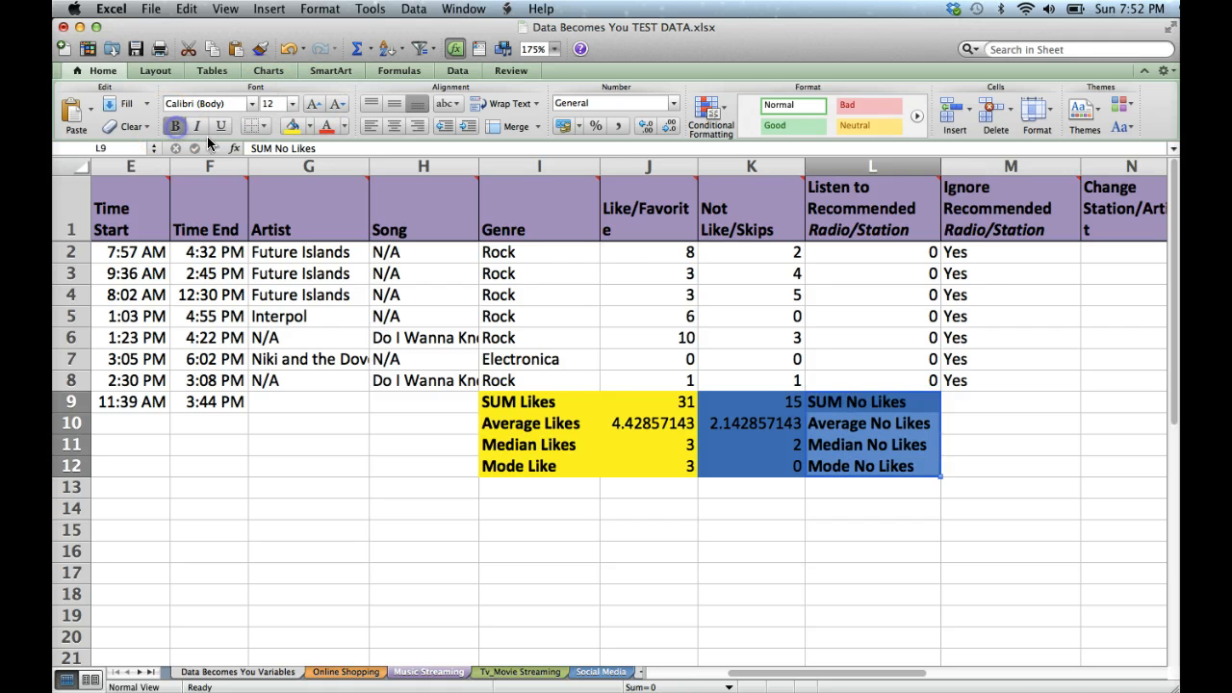
click(1050, 651)
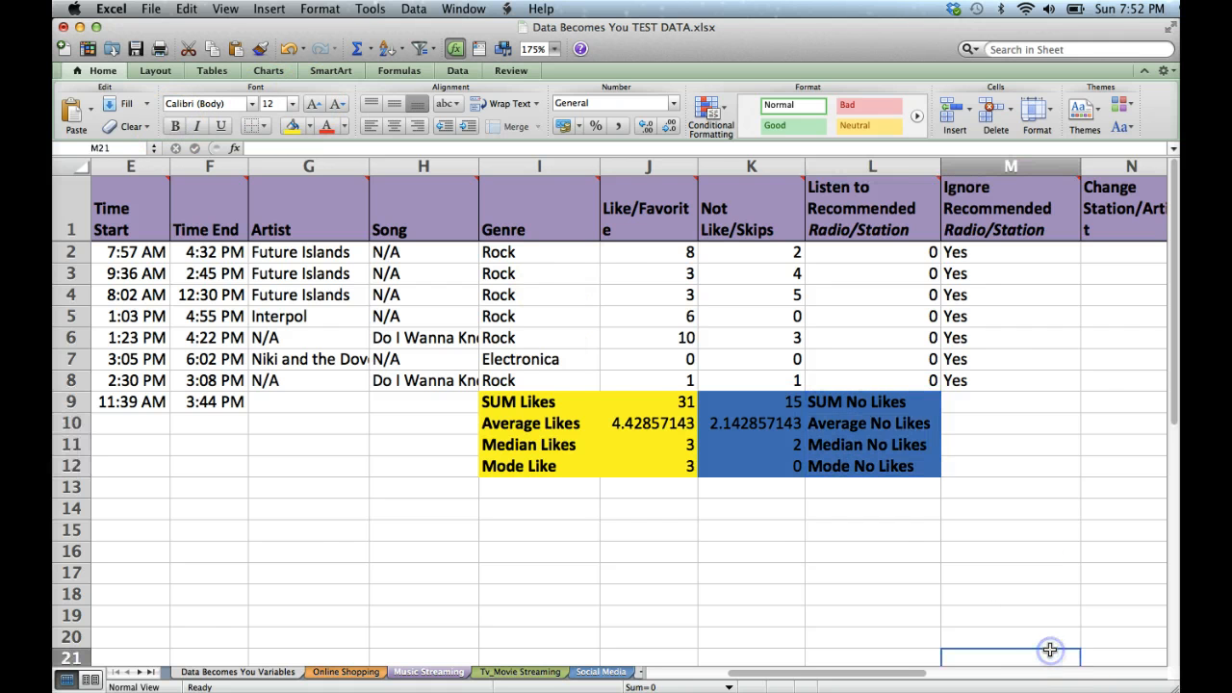
- Enter an "Average Time" label in cell D9 for the average of the Time Start column
scroll(1050, 650, right, 3)
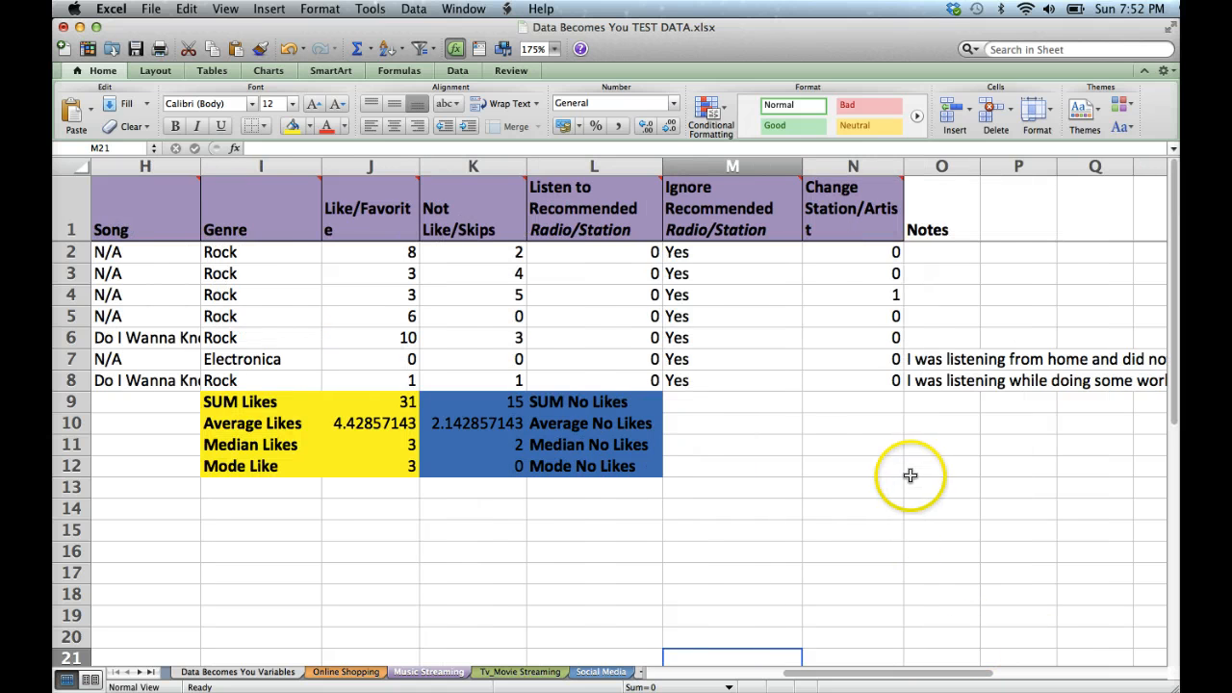
scroll(895, 472, left, 7)
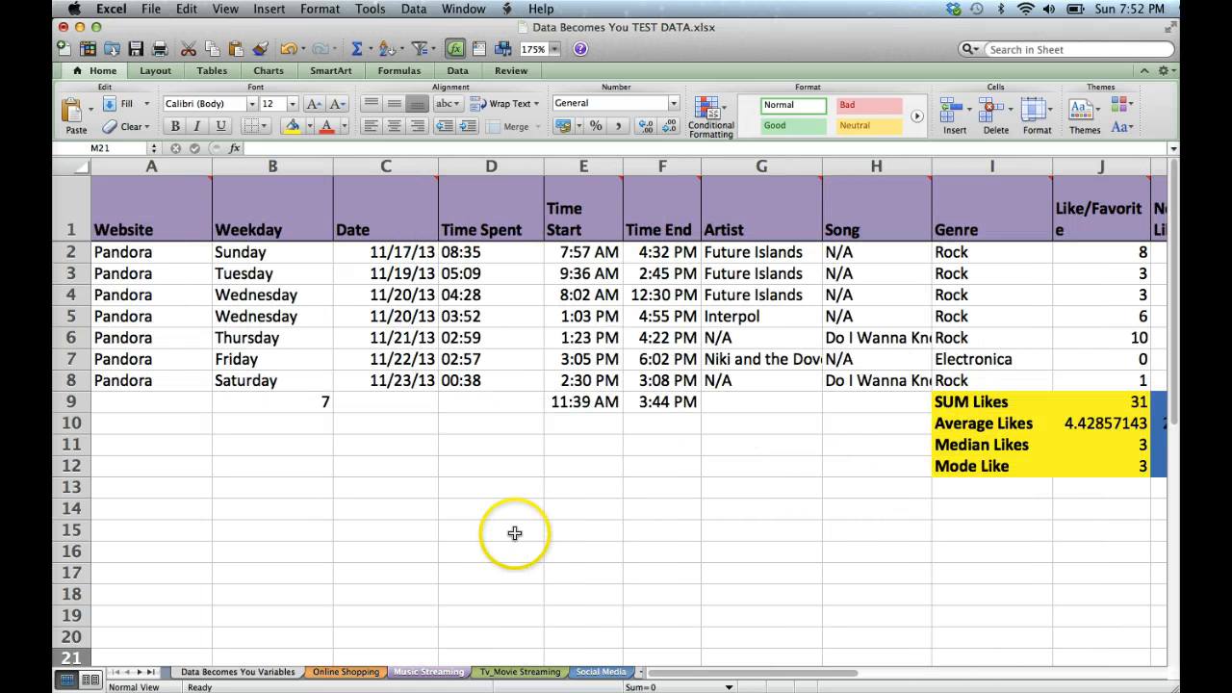
click(514, 402)
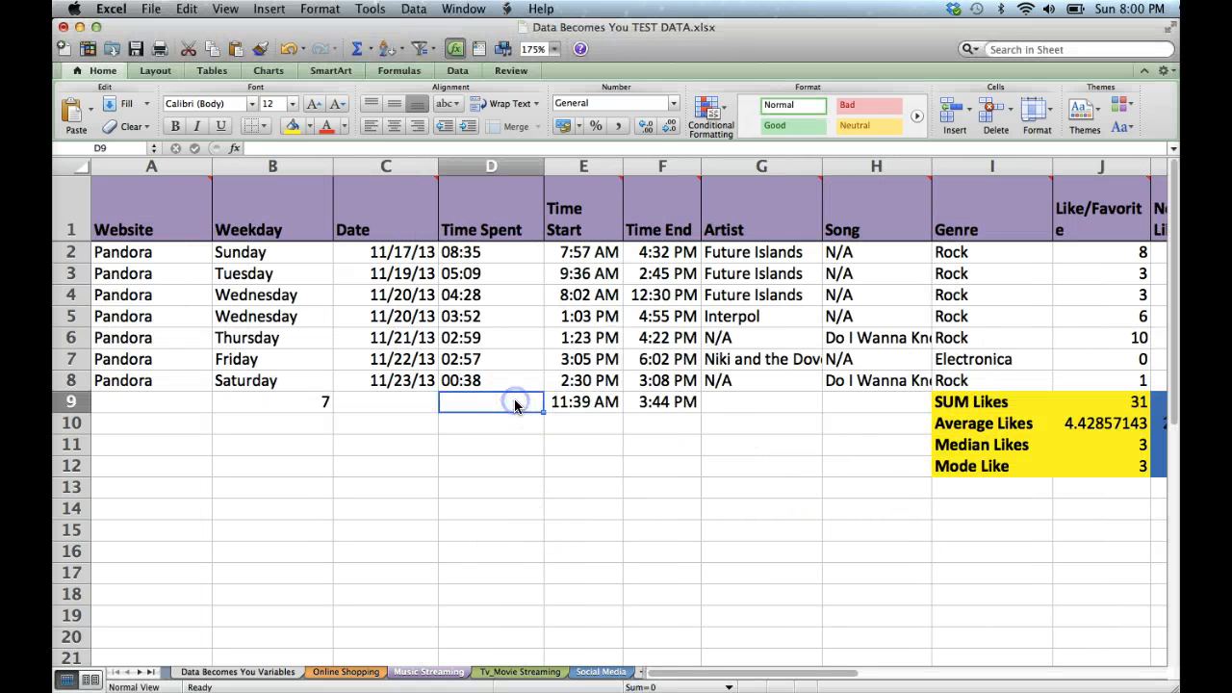
text(Average Time)
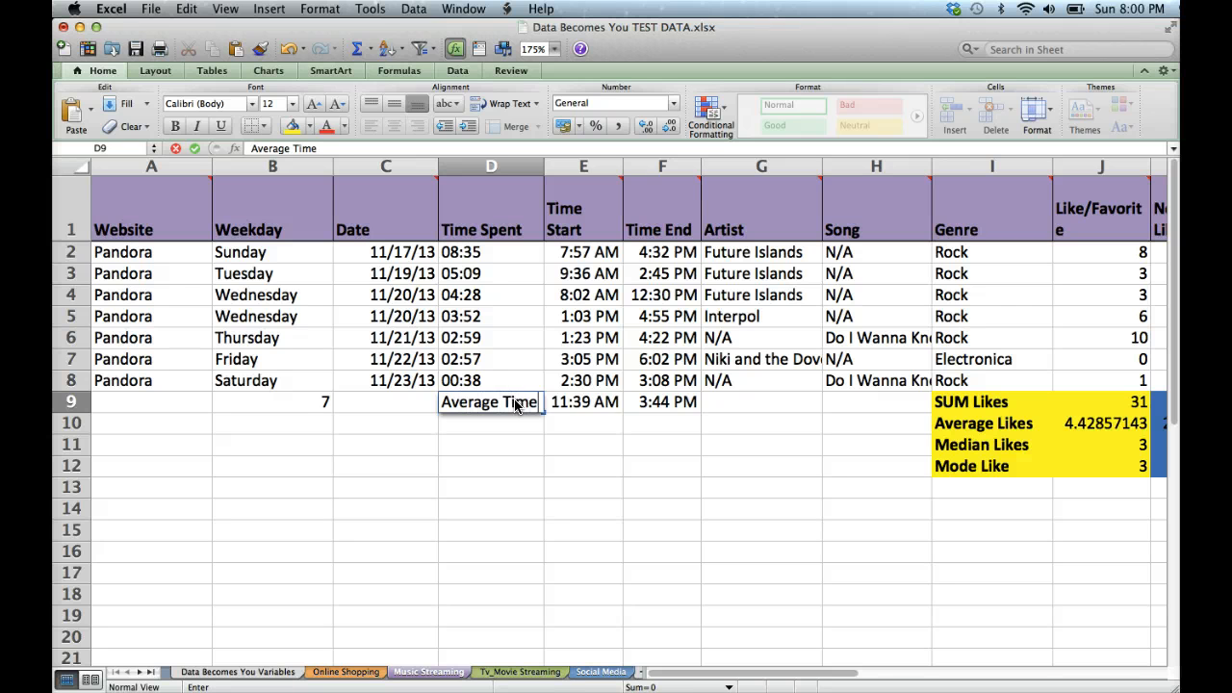
text( Sta)
key(Tab)
- Complete the D9 label as "Average Time Start" and enter "Average Time End" in cell G9
key(Tab)
key(Tab)
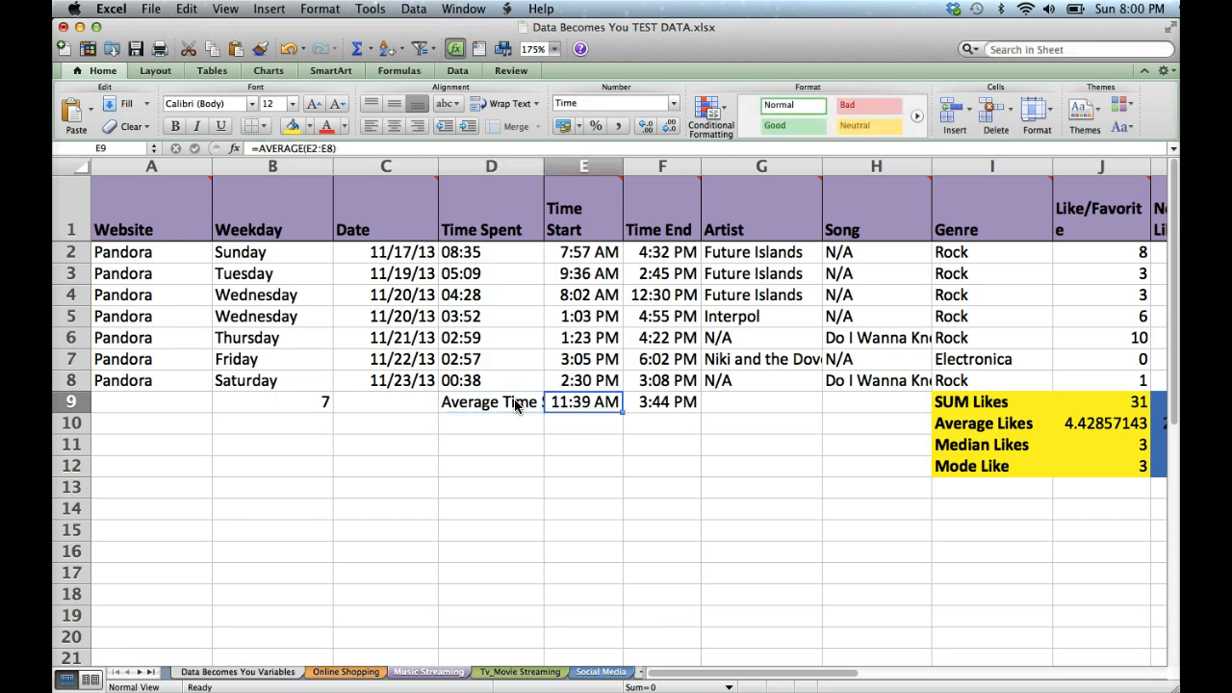
text(Average)
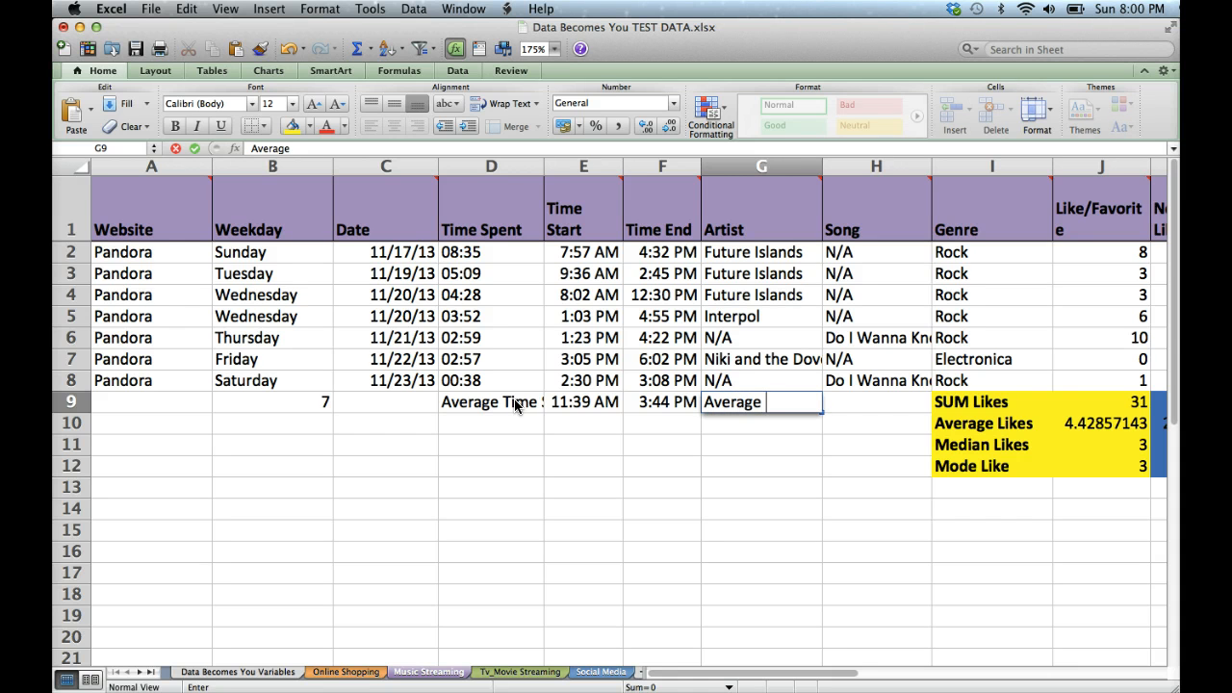
text( Time E)
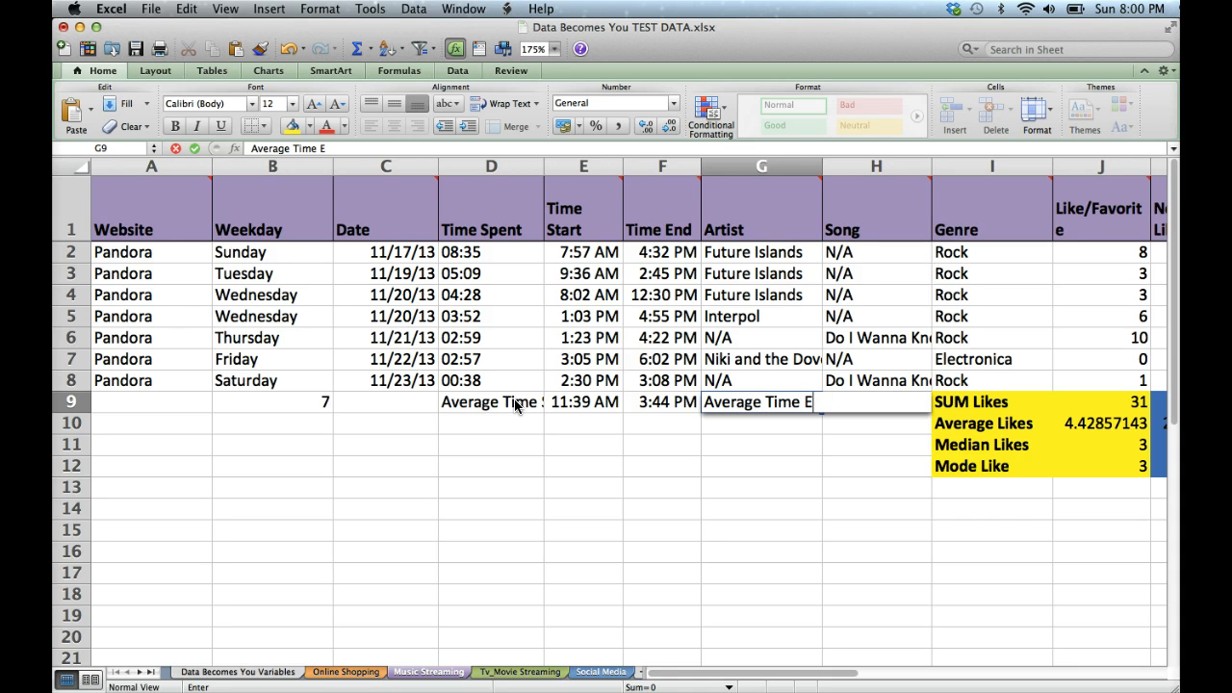
text(dnnd)
key(Return)
key(Tab)
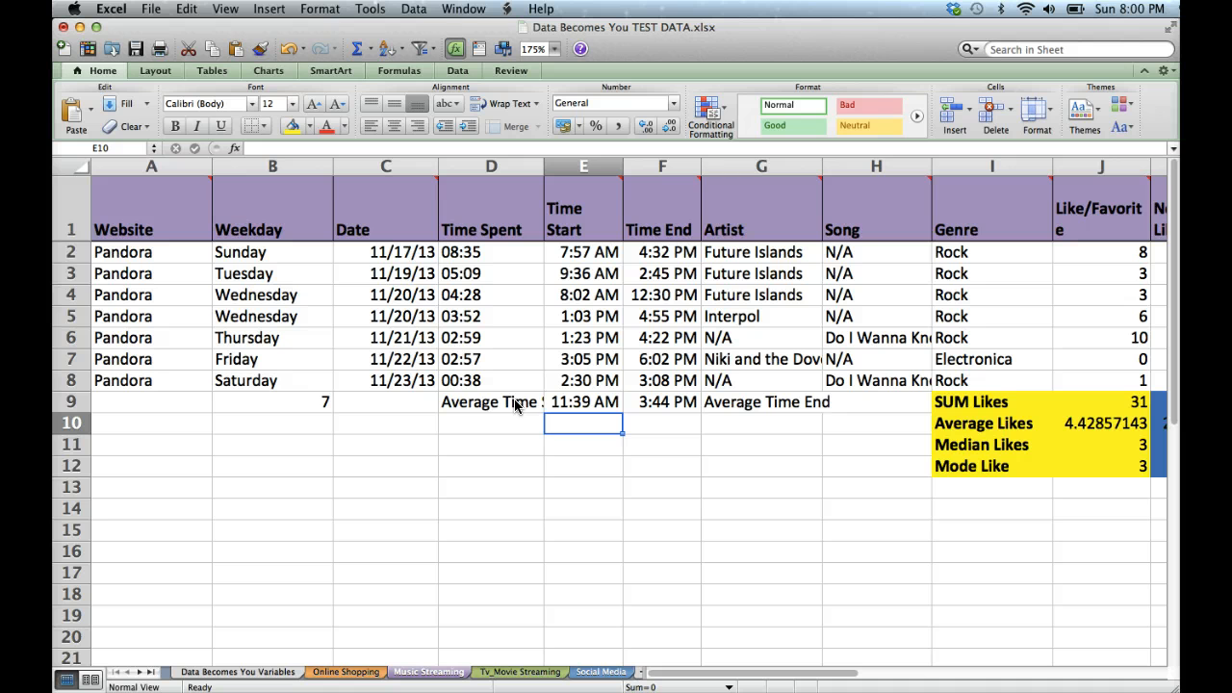
- Make the average time labels in cells D9 and G9 bold
click(503, 404)
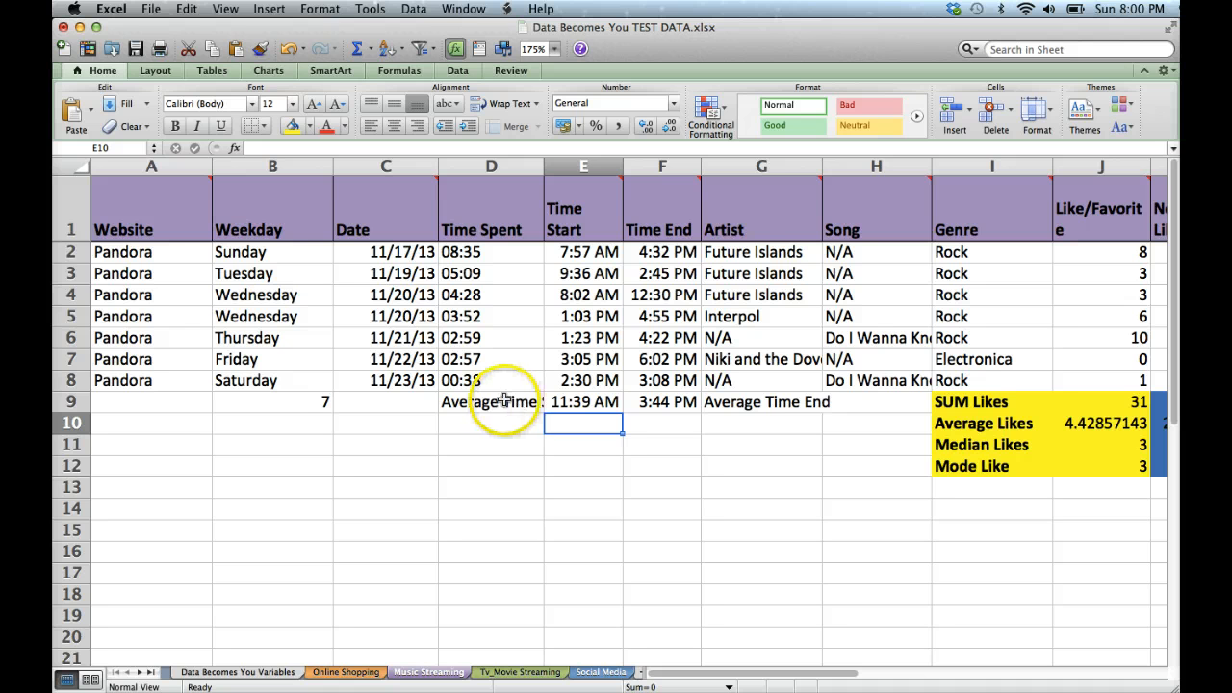
key(super+b)
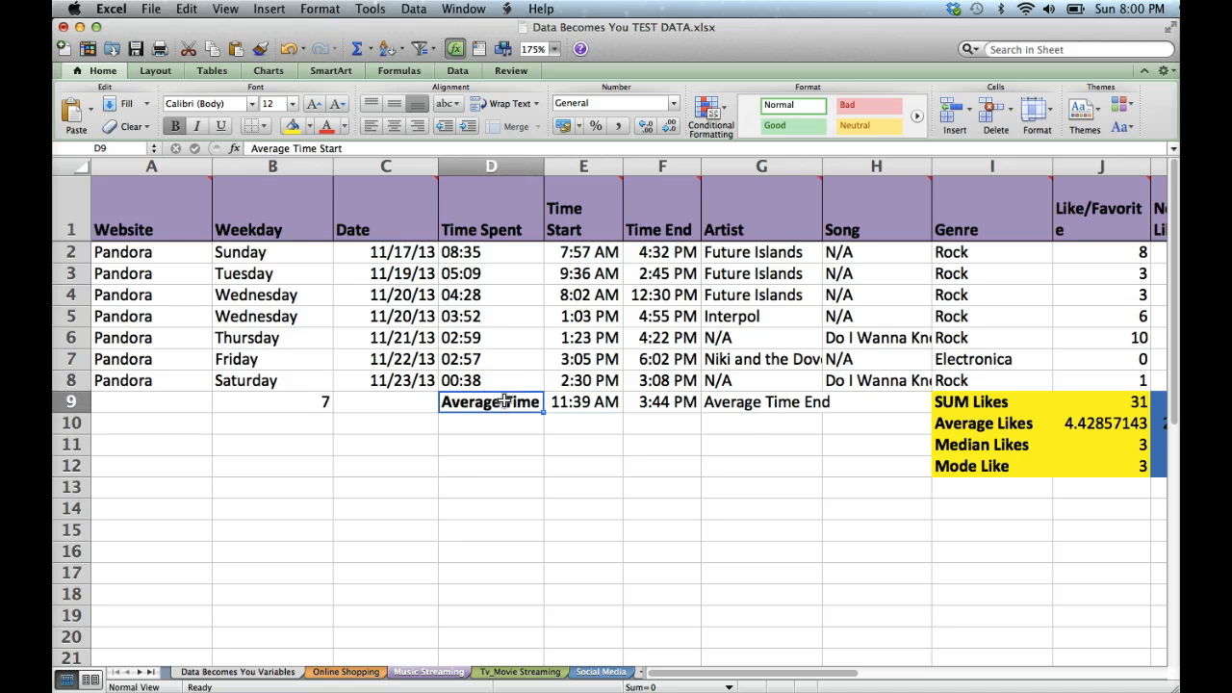
click(731, 405)
key(super+b)
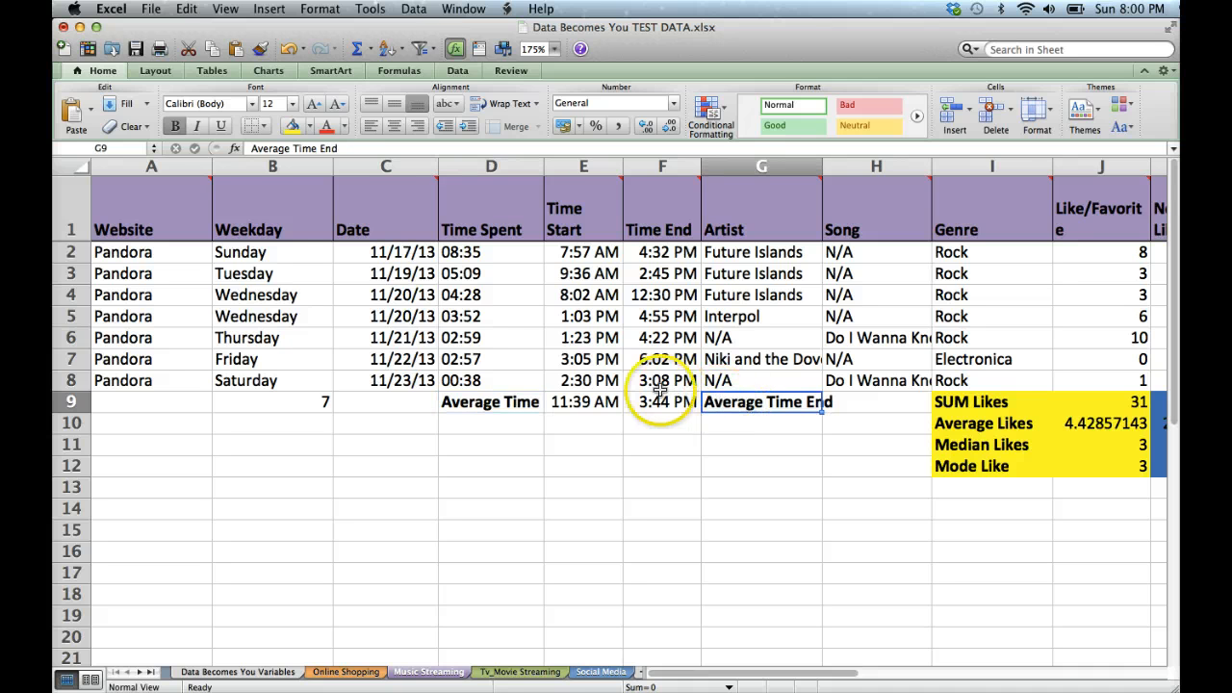
- Fill the average Time End result and its label in F9:G9 with green
drag(661, 401, 705, 402)
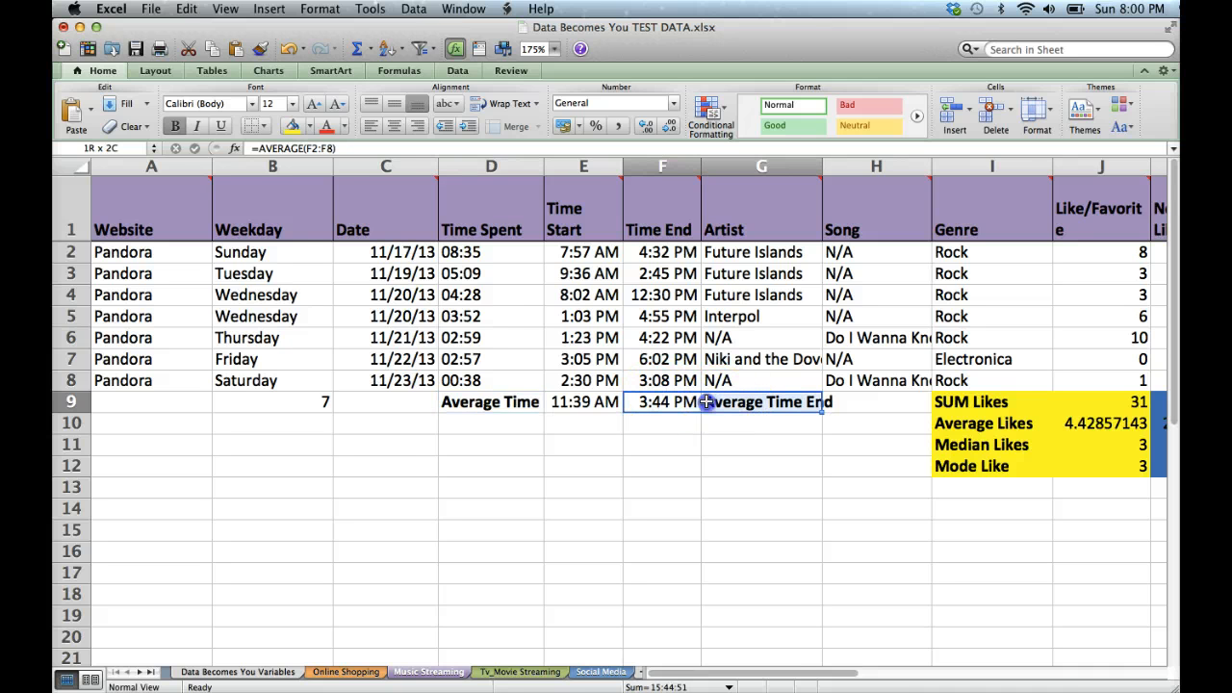
click(309, 126)
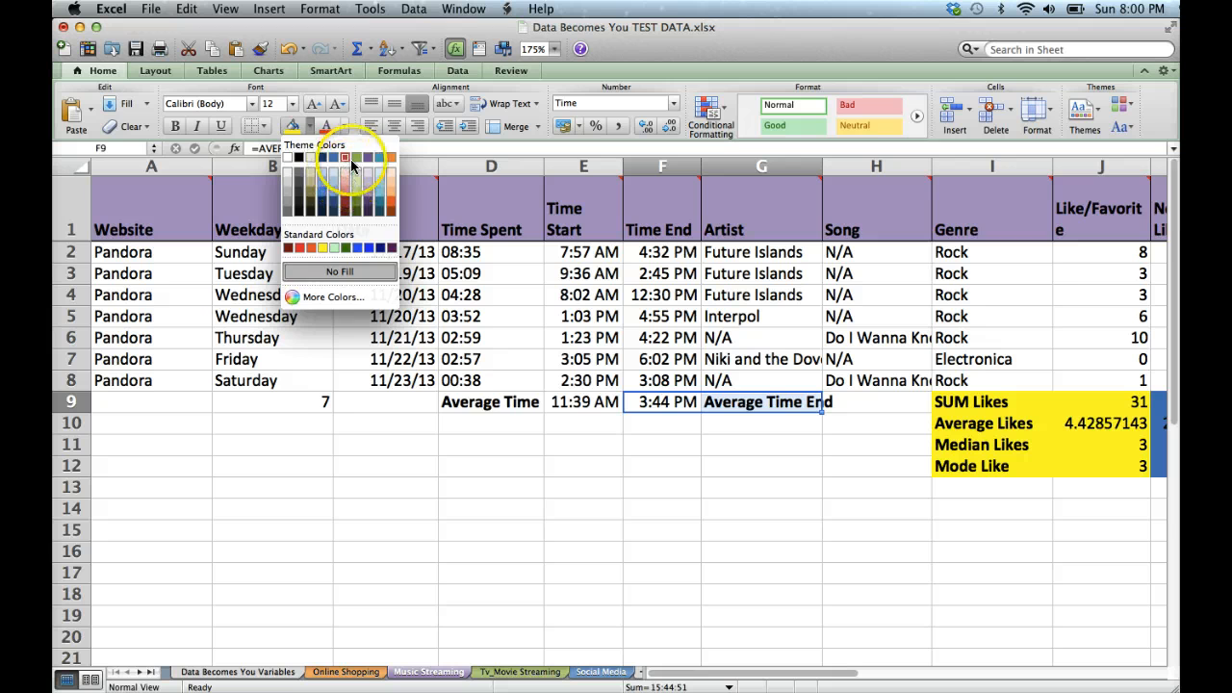
click(356, 161)
- Fill the Average Time Start label and its result in D9:E9 with dark orange
drag(472, 401, 564, 403)
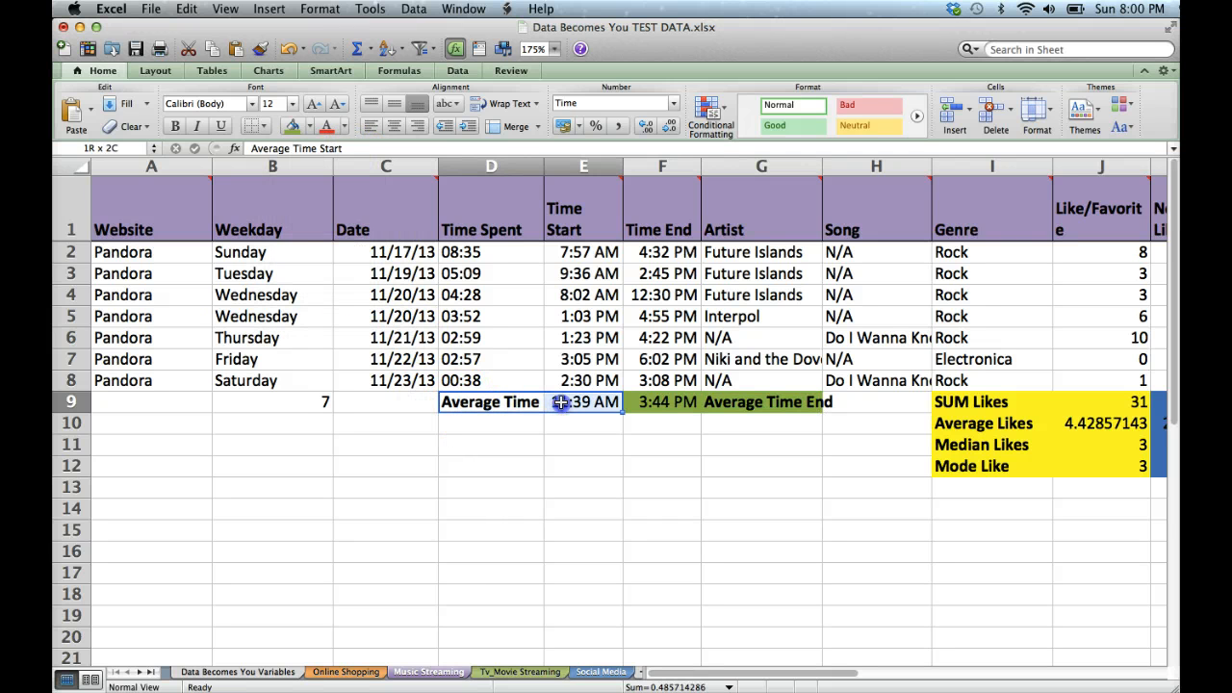
click(309, 126)
click(311, 186)
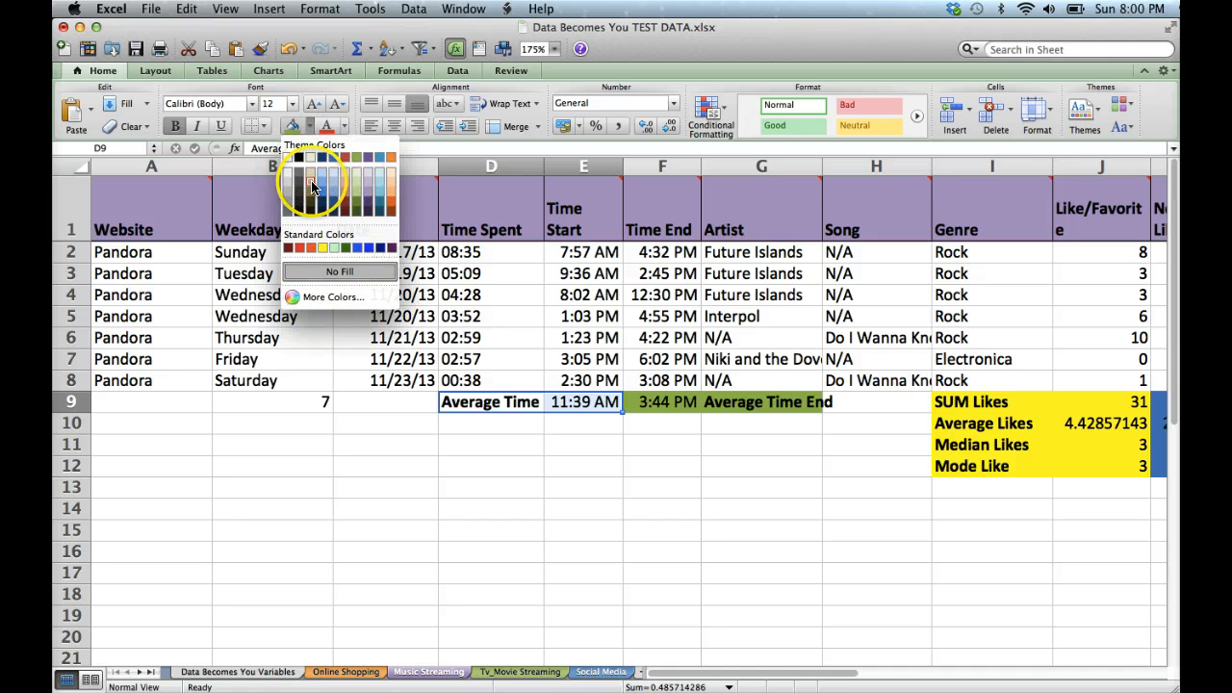
click(391, 197)
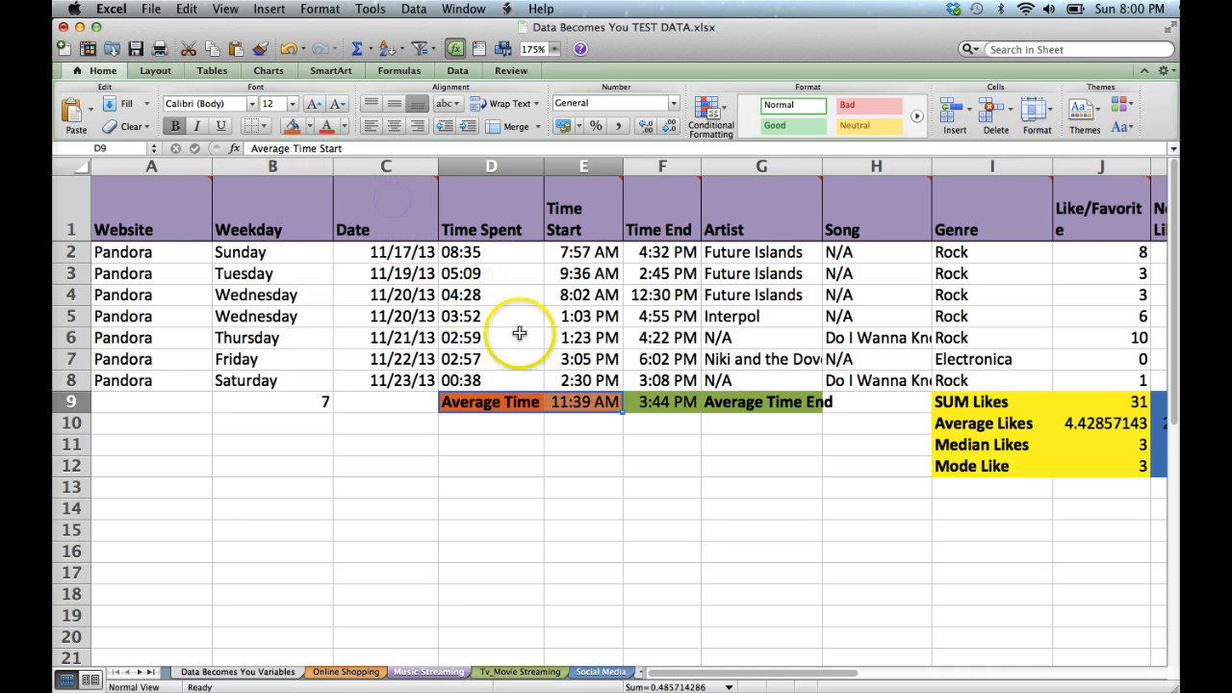
click(546, 458)
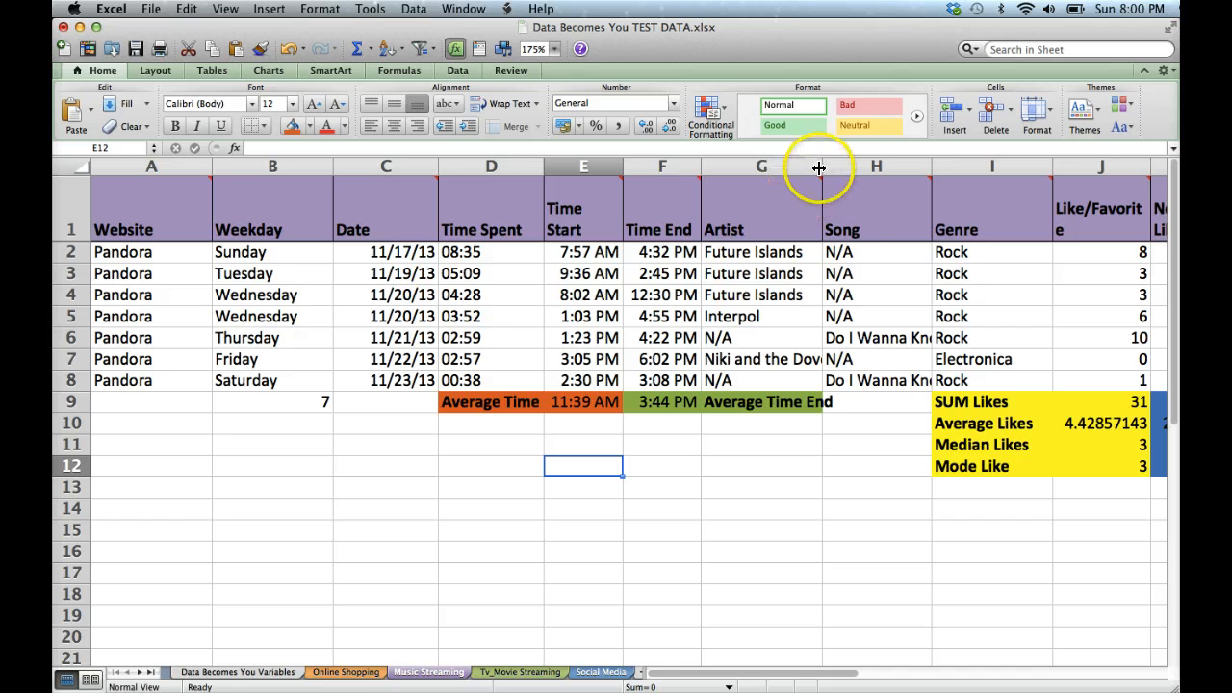
- Widen columns G and D to fit their average time labels, and save the workbook
mouse_move(823, 163)
mouse_down()
mouse_move(858, 164)
mouse_move(841, 165)
mouse_up()
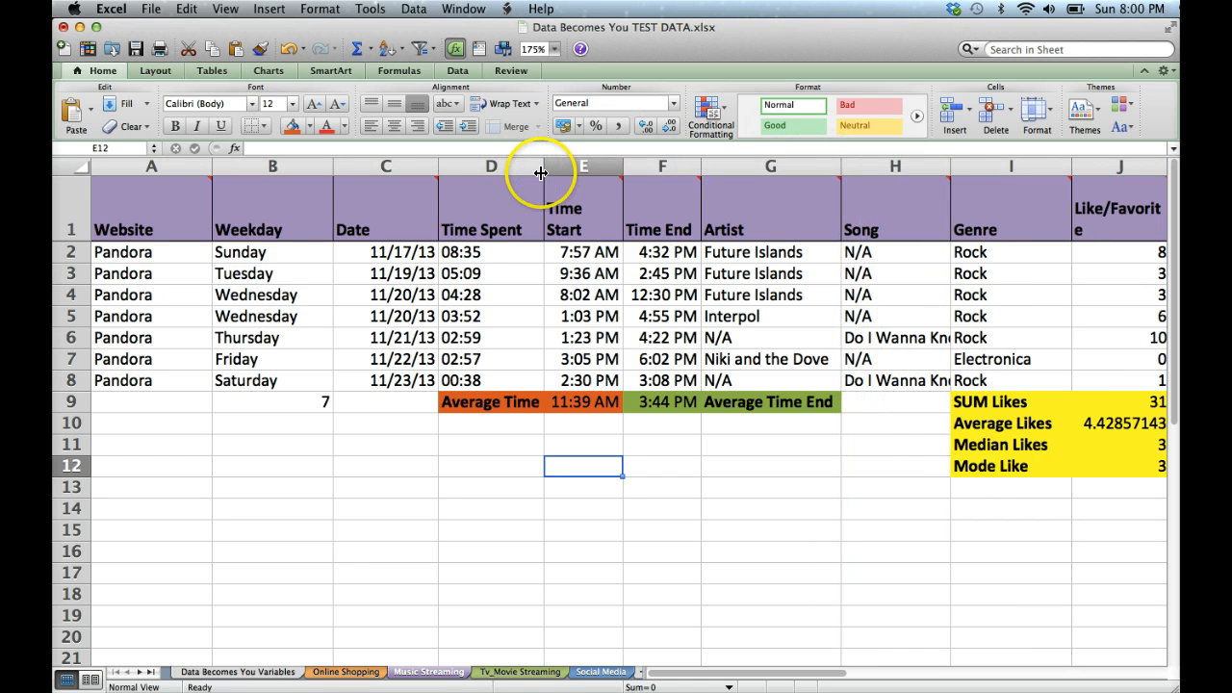
drag(544, 165, 594, 162)
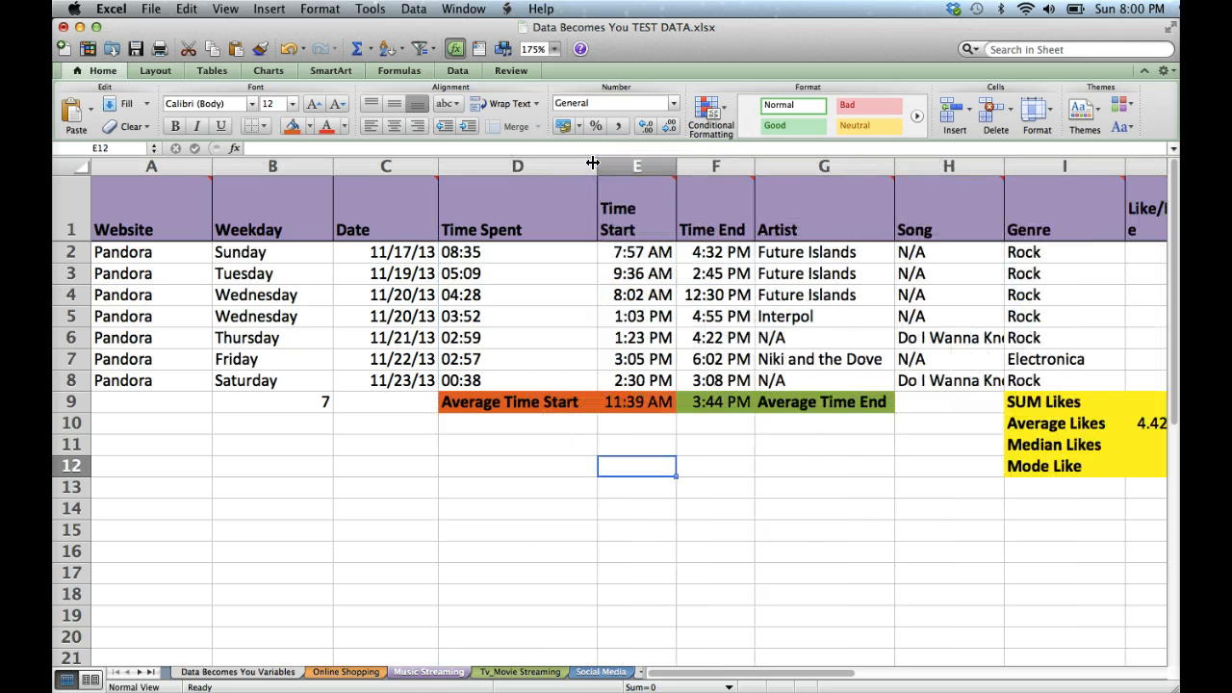
click(204, 302)
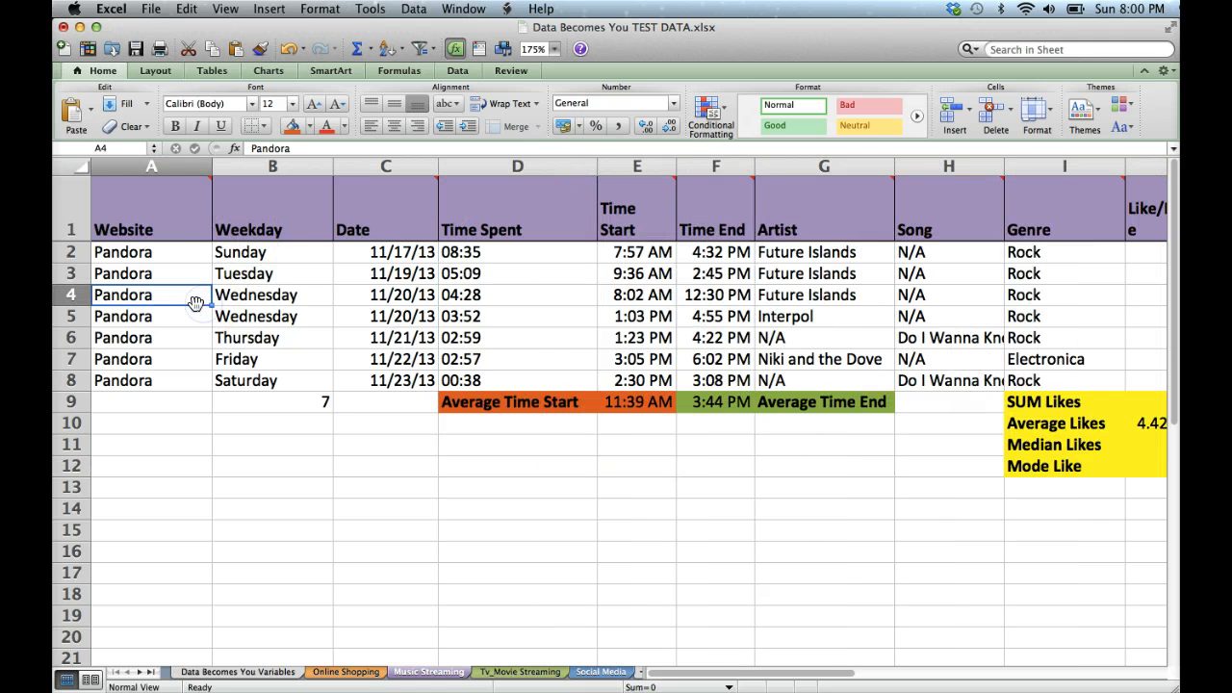
click(151, 9)
click(174, 138)
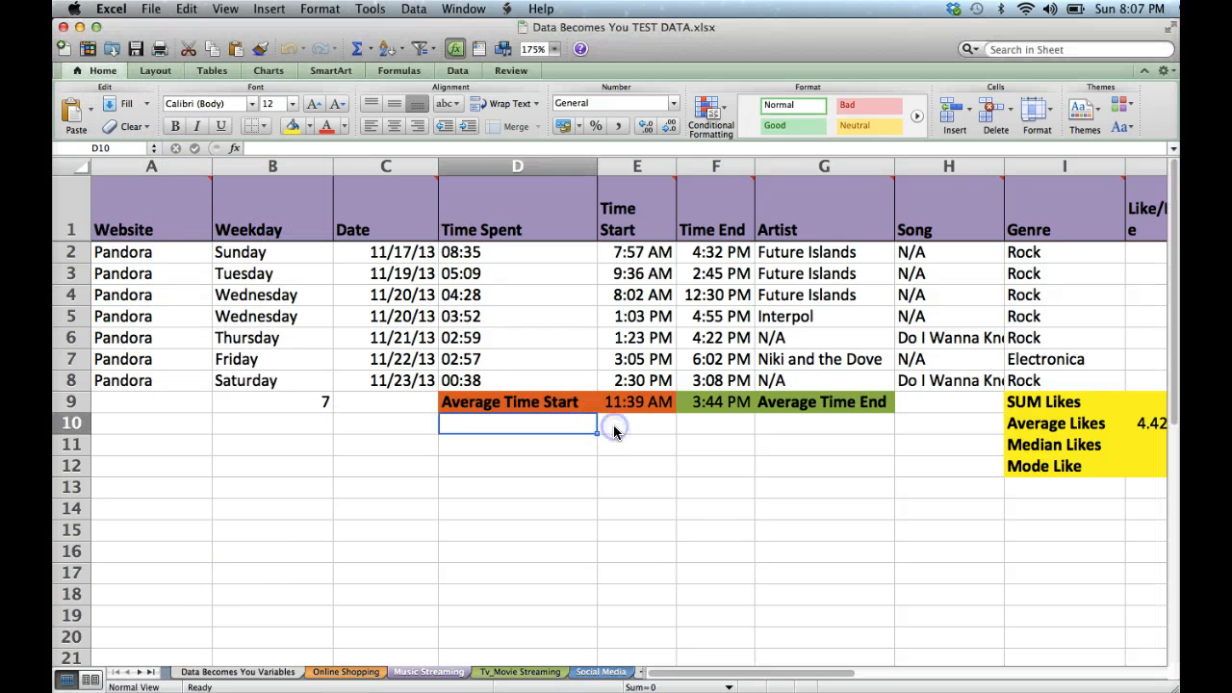
- Calculate the earliest start time in cell E10 with the MIN function over E2:E8
click(616, 425)
text(=MIN)
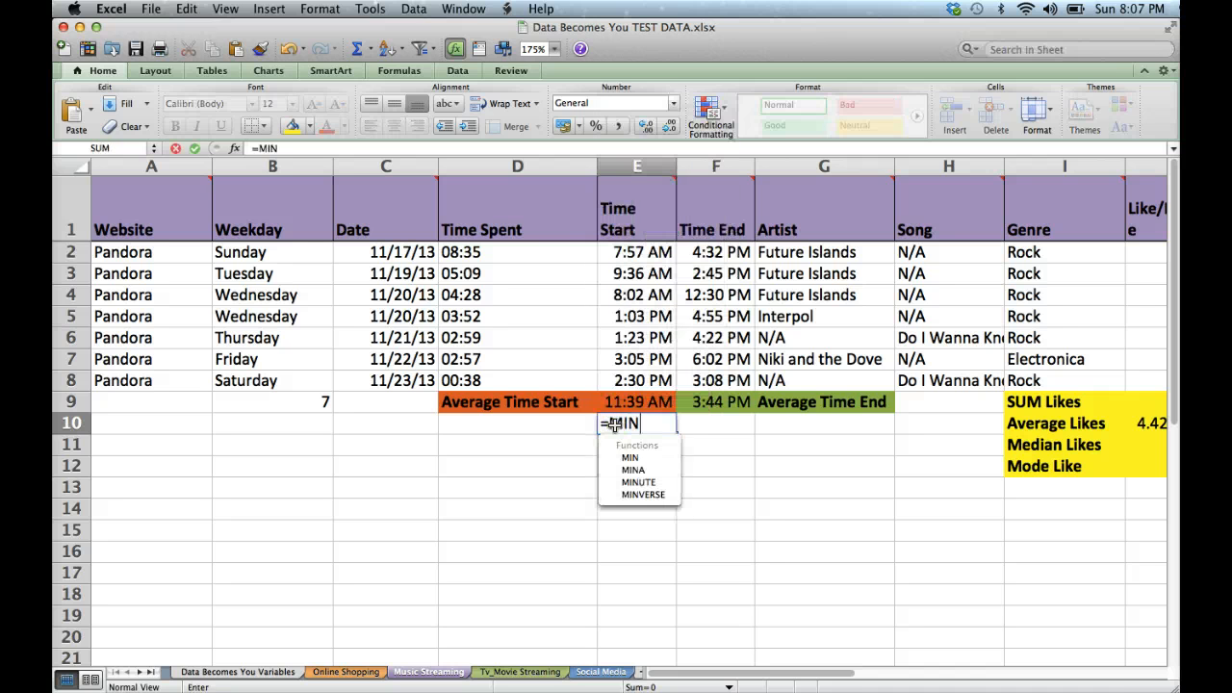
text(()
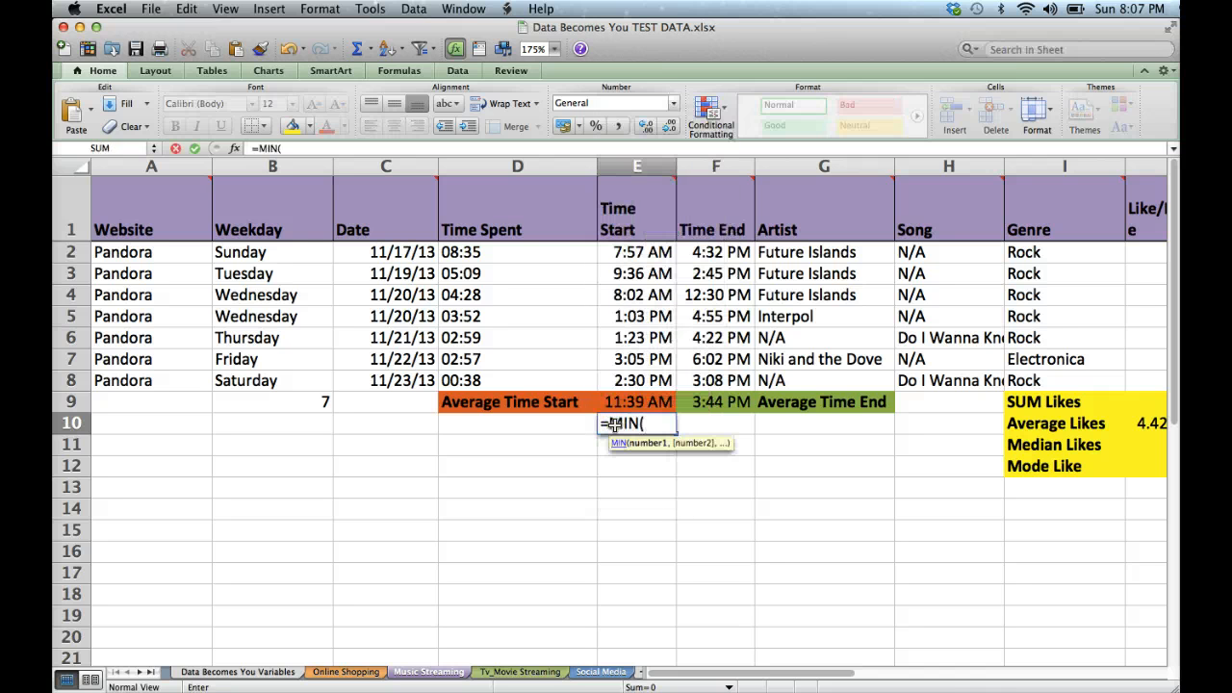
key(Up)
key(Up)
key(shift+Up)
key(shift+Up)
key(shift+Up)
key(shift+Up)
key(shift+Up)
key(shift+Up)
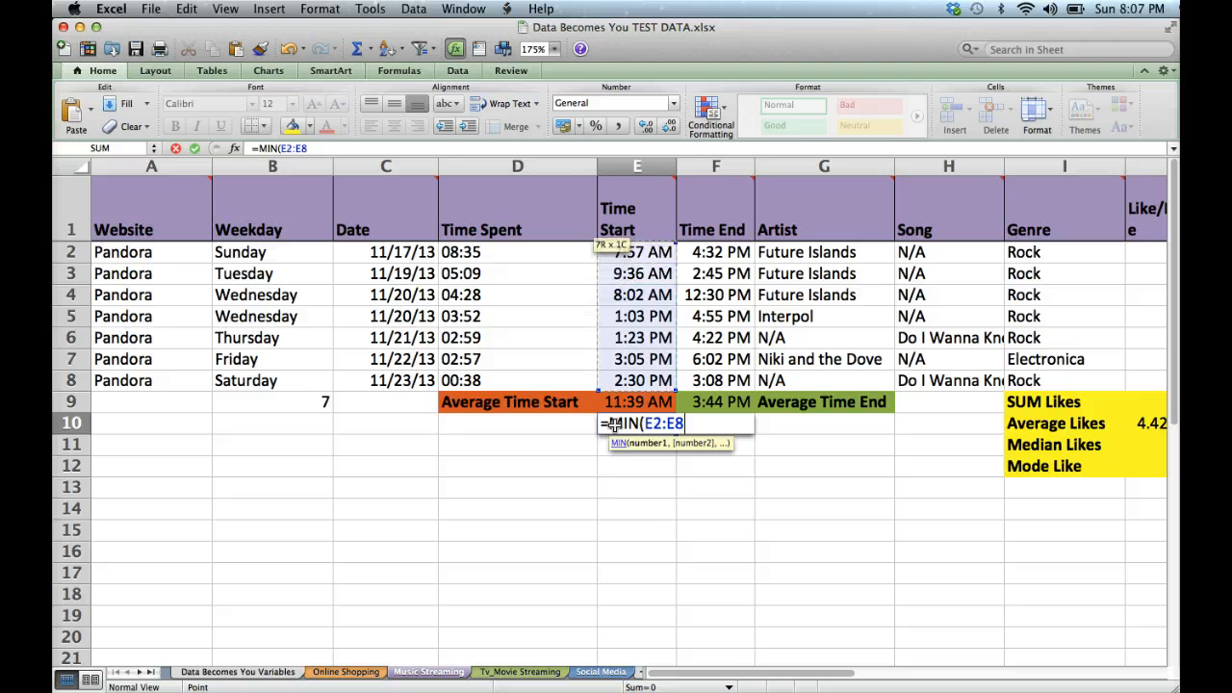
key(Return)
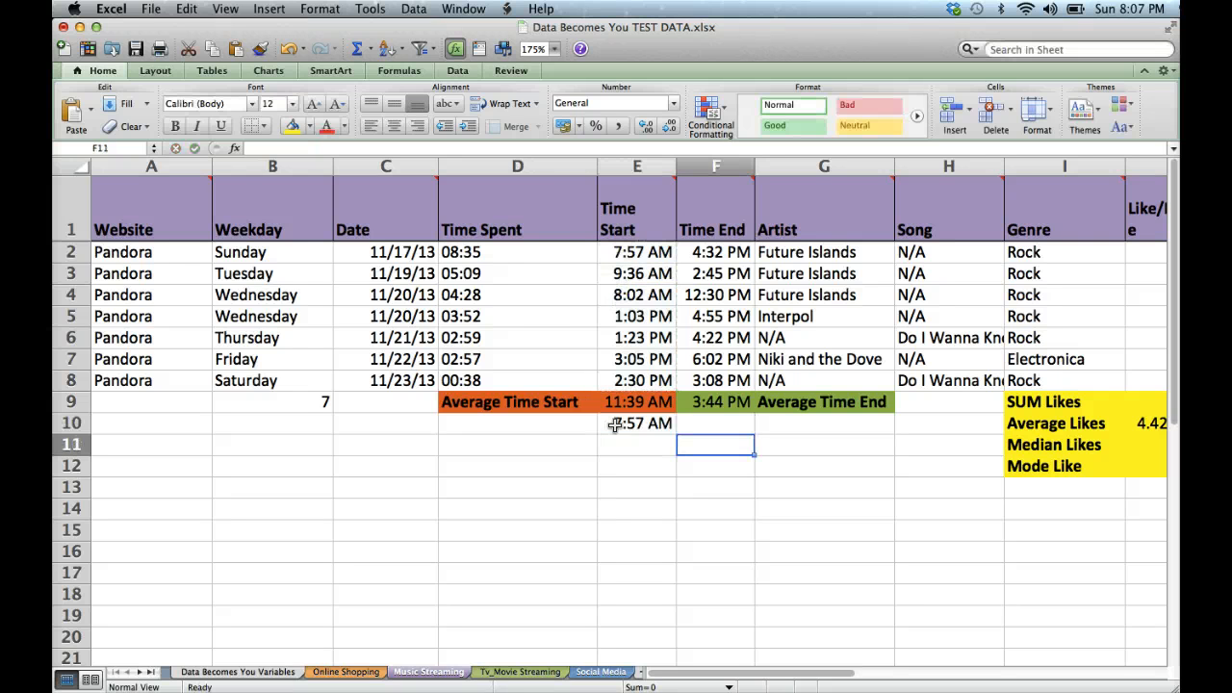
- Enter the labels "Earliest Start" in cell D10 and "Latest Start" in cell D11
click(559, 426)
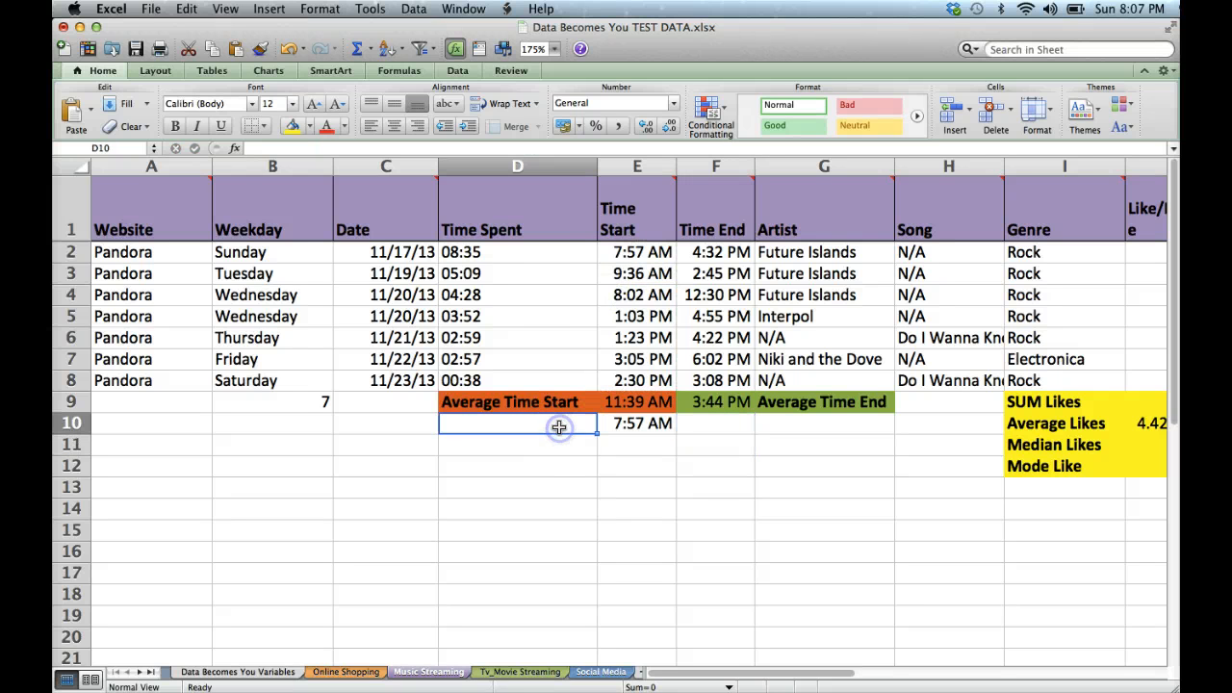
text(M)
key(BackSpace)
text(Eas)
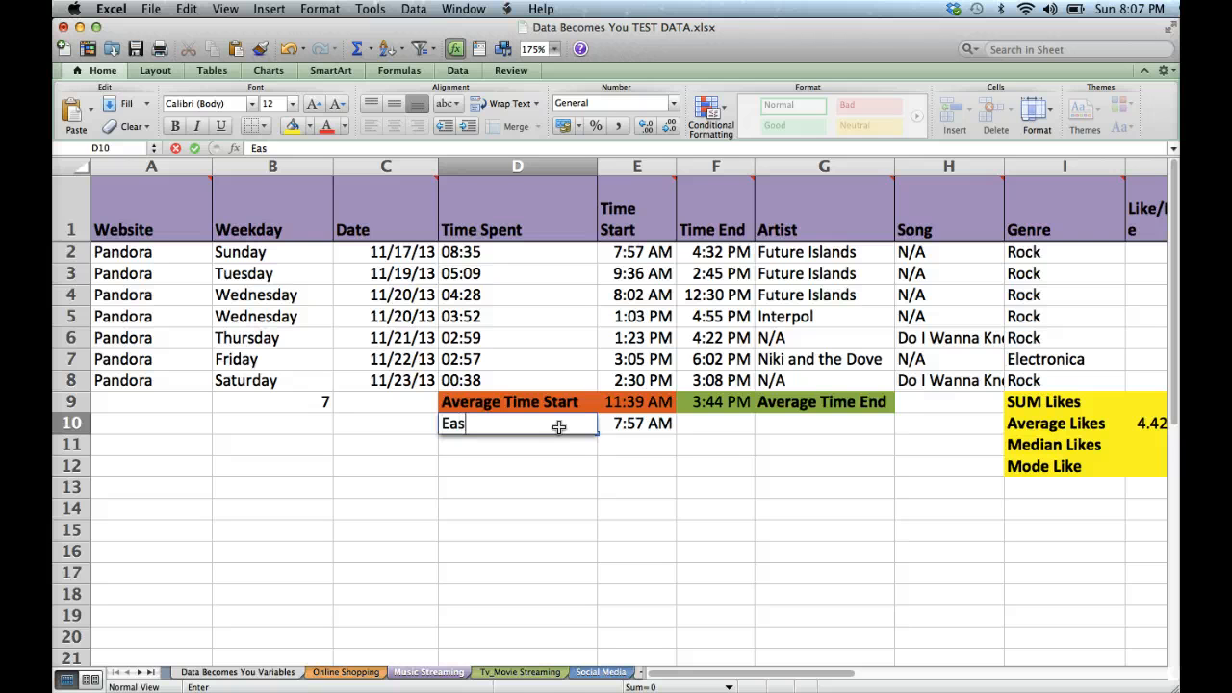
key(BackSpace)
text(rliest Start)
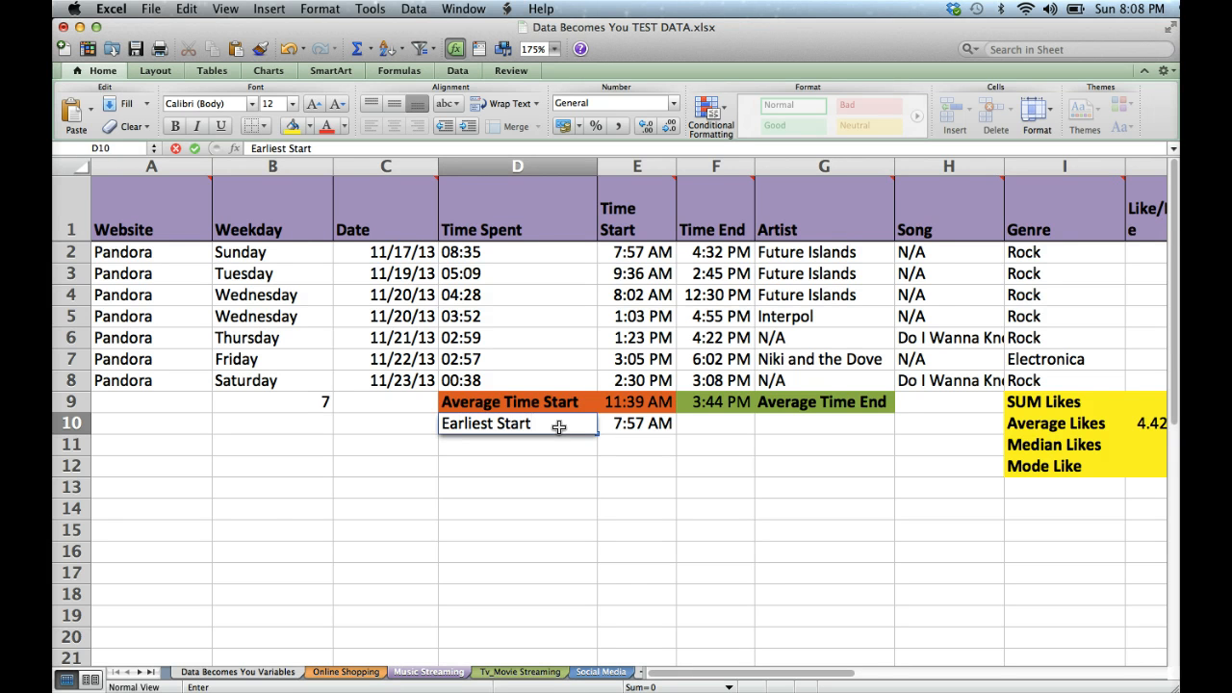
key(Return)
text(Las)
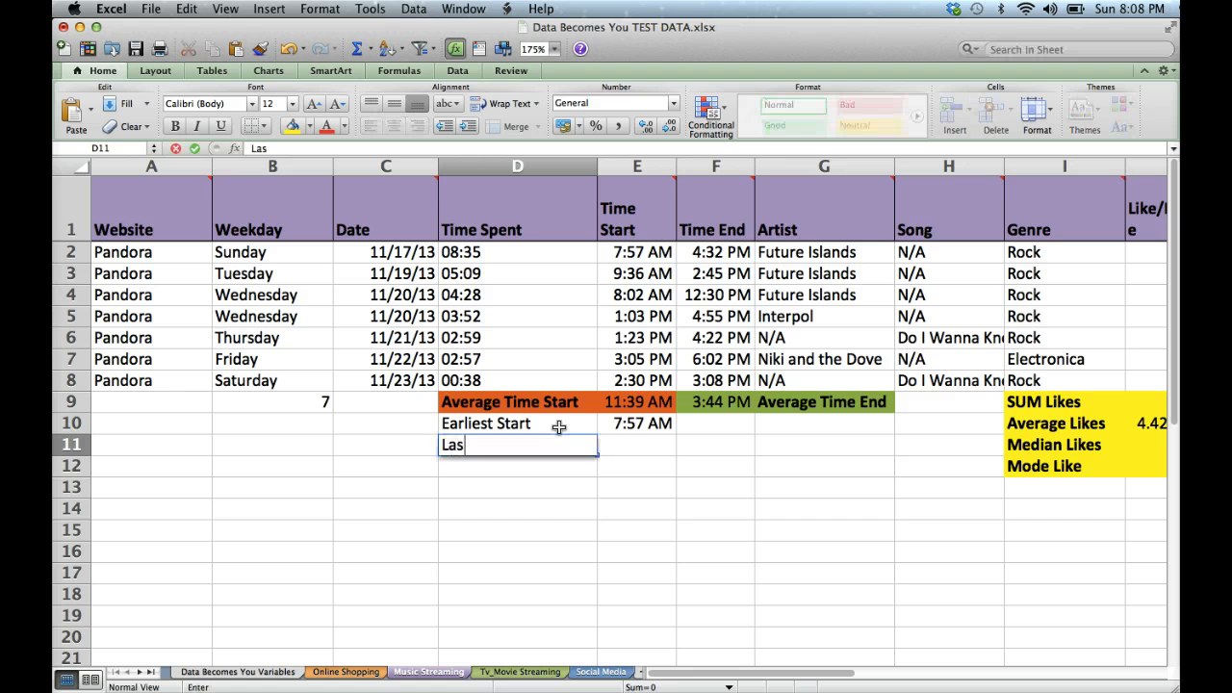
key(BackSpace)
text(test Start)
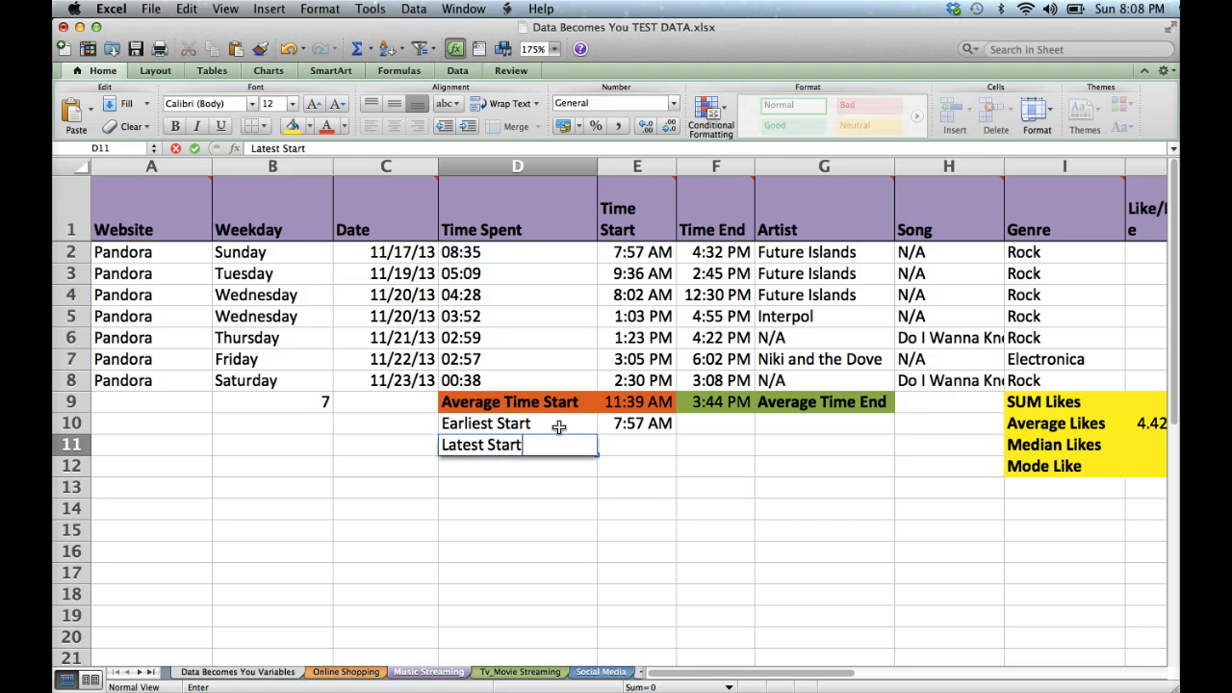
key(Tab)
- Enter the labels "Earliest End" in cell G10 and "Latest End" in cell G11
key(Tab)
key(Up)
key(Right)
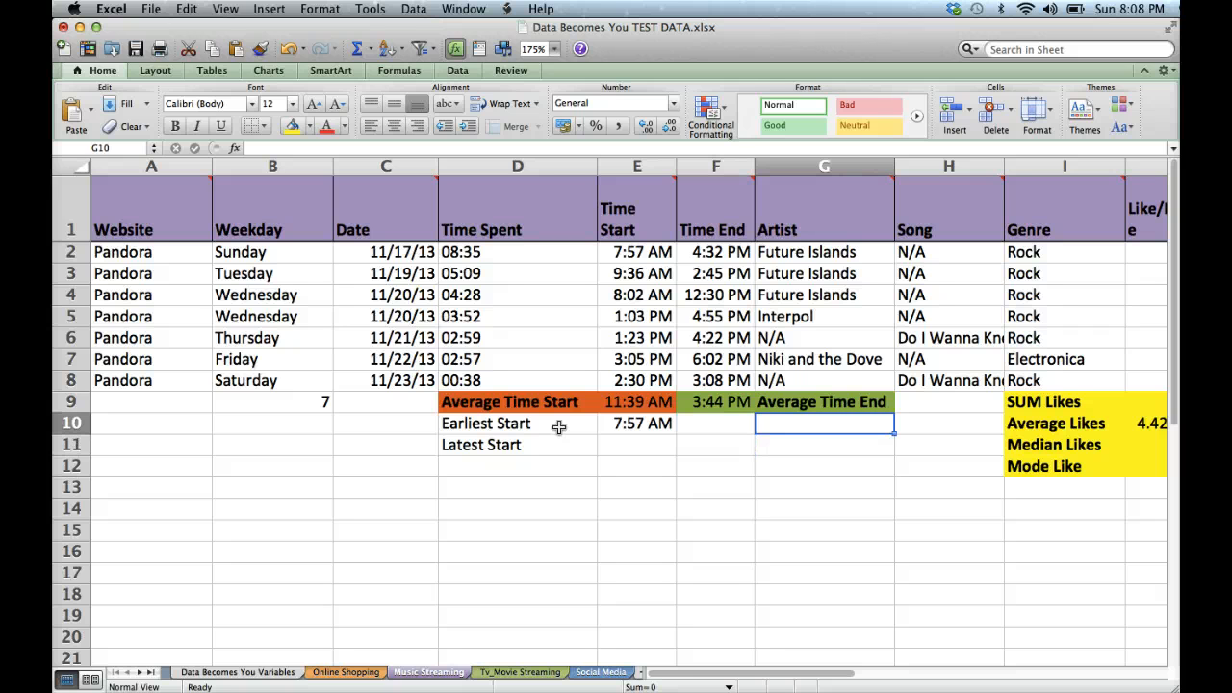
text(Earlie)
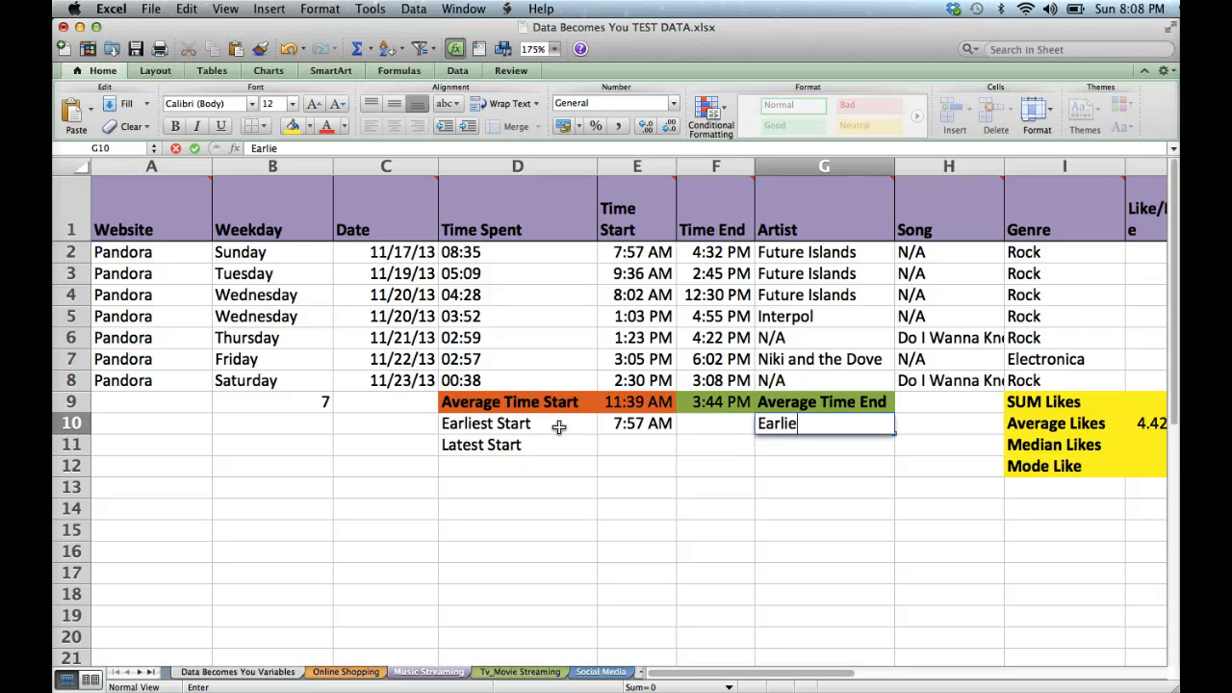
text(st End)
key(Return)
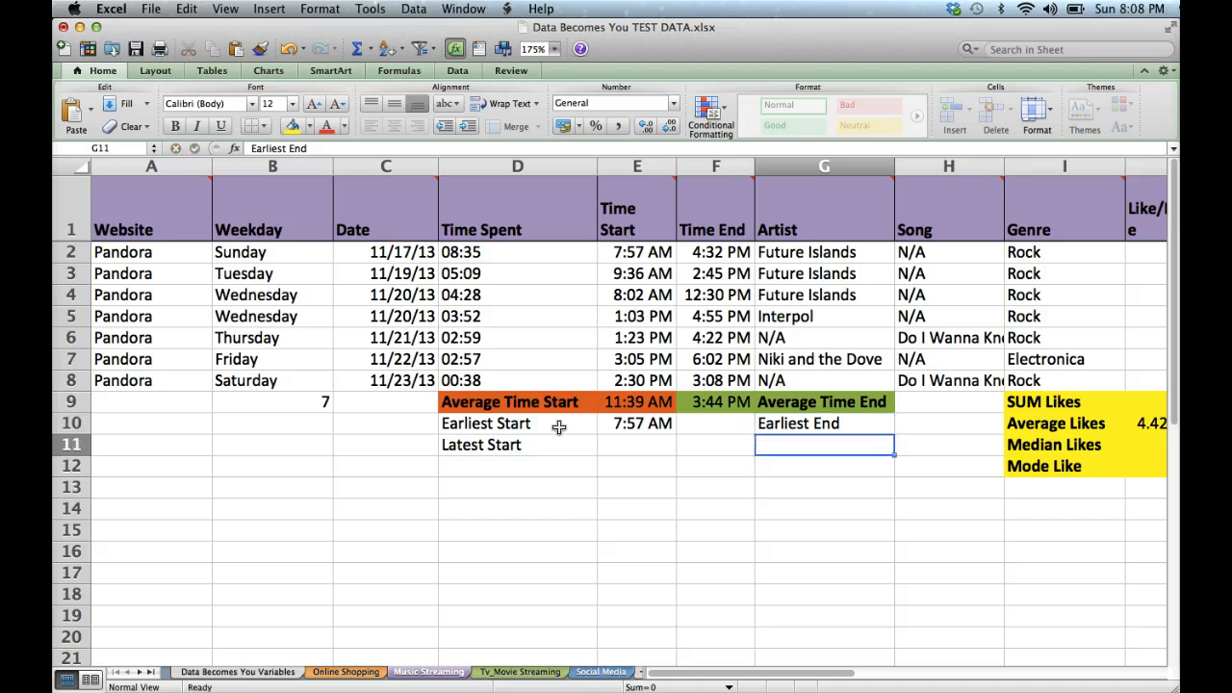
text(Latest)
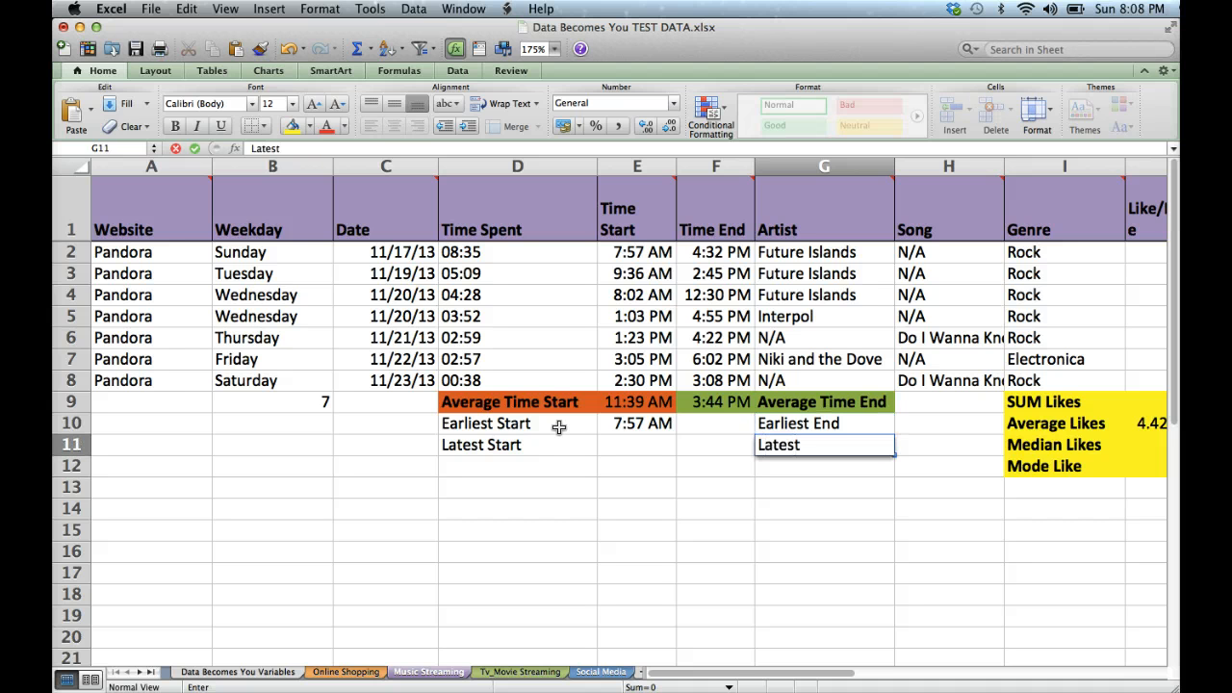
text( End)
key(Return)
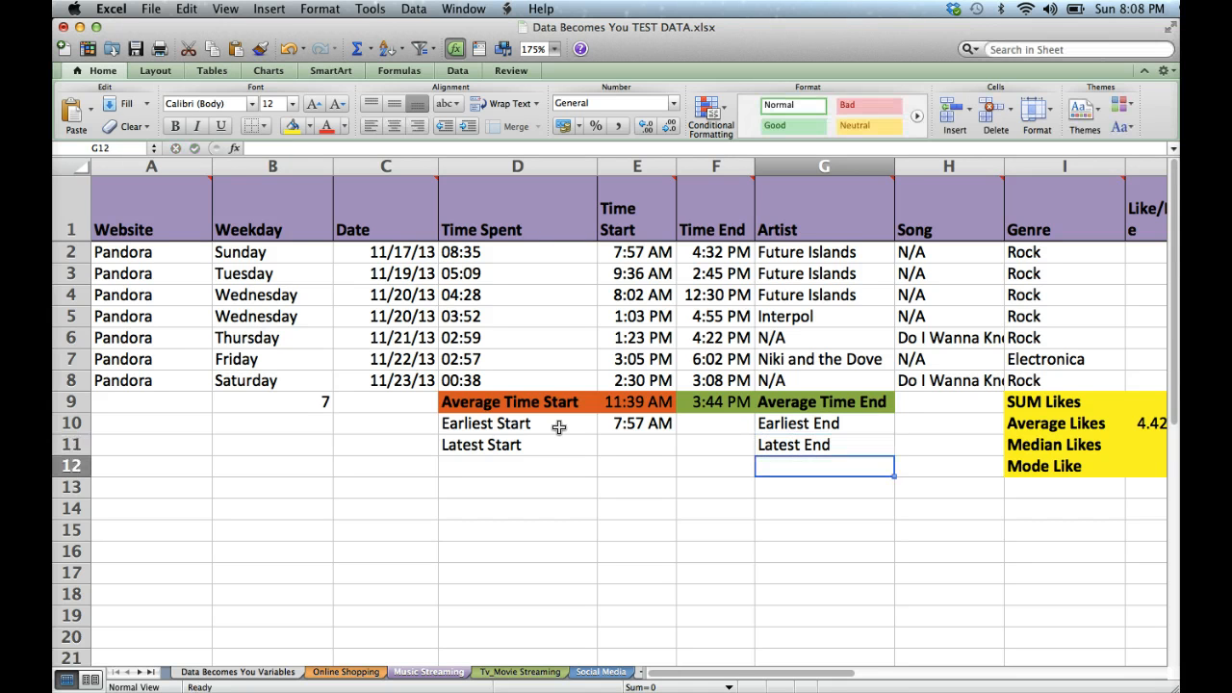
- Copy the MIN formula from E10 into F10 to get the earliest end time
key(Left)
key(Up)
key(Up)
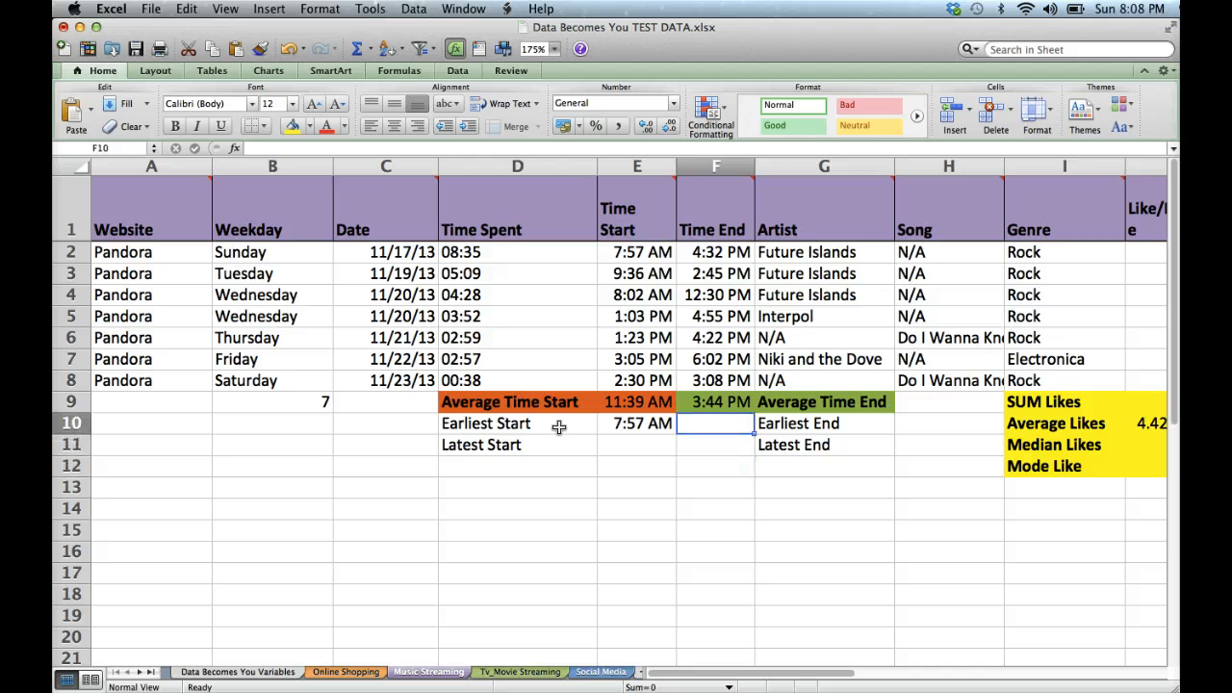
click(642, 428)
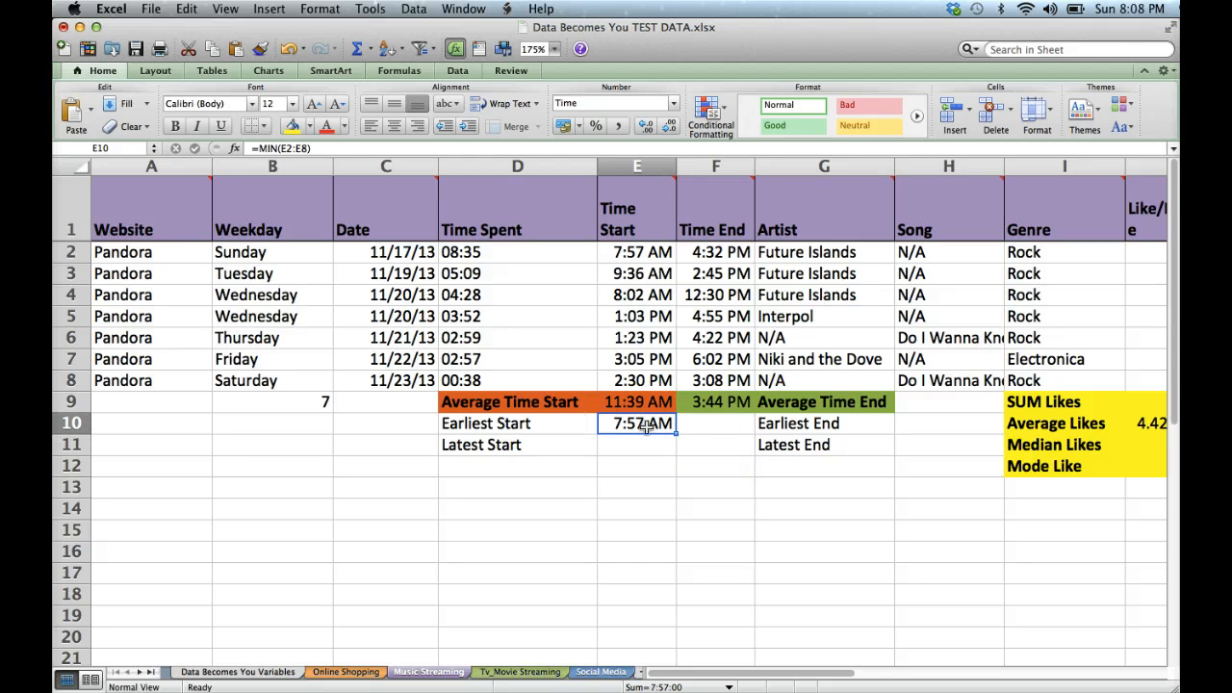
click(644, 424)
right_click(642, 424)
click(673, 408)
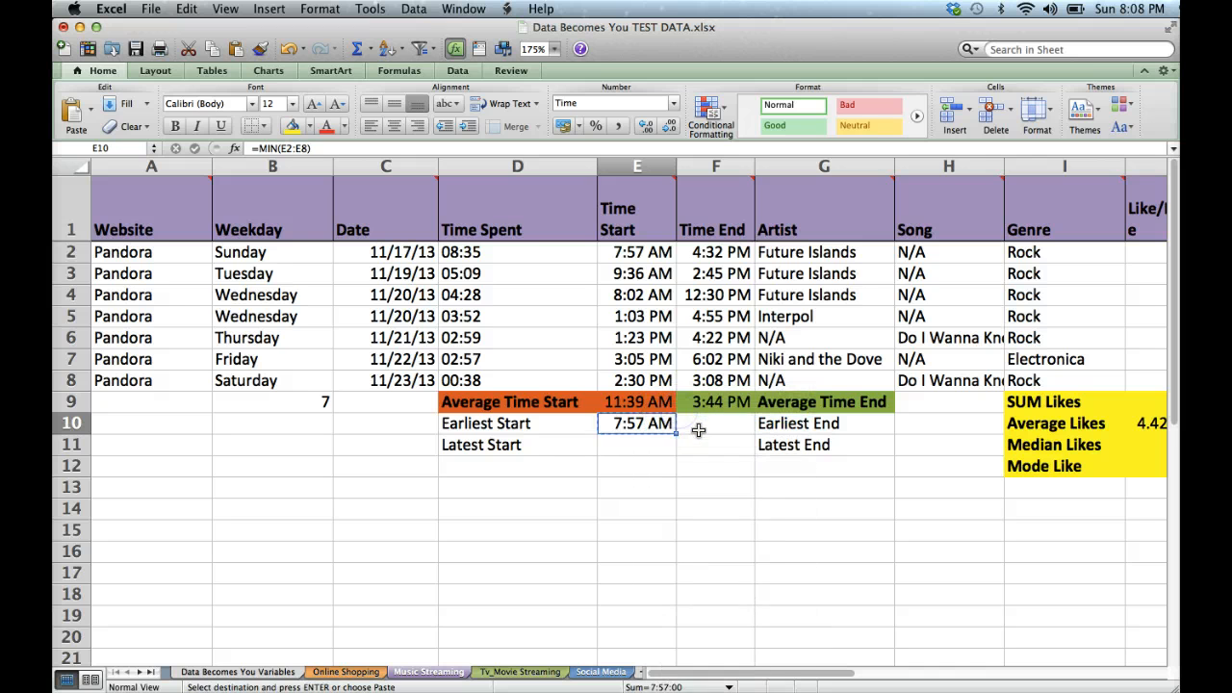
click(698, 426)
key(super+v)
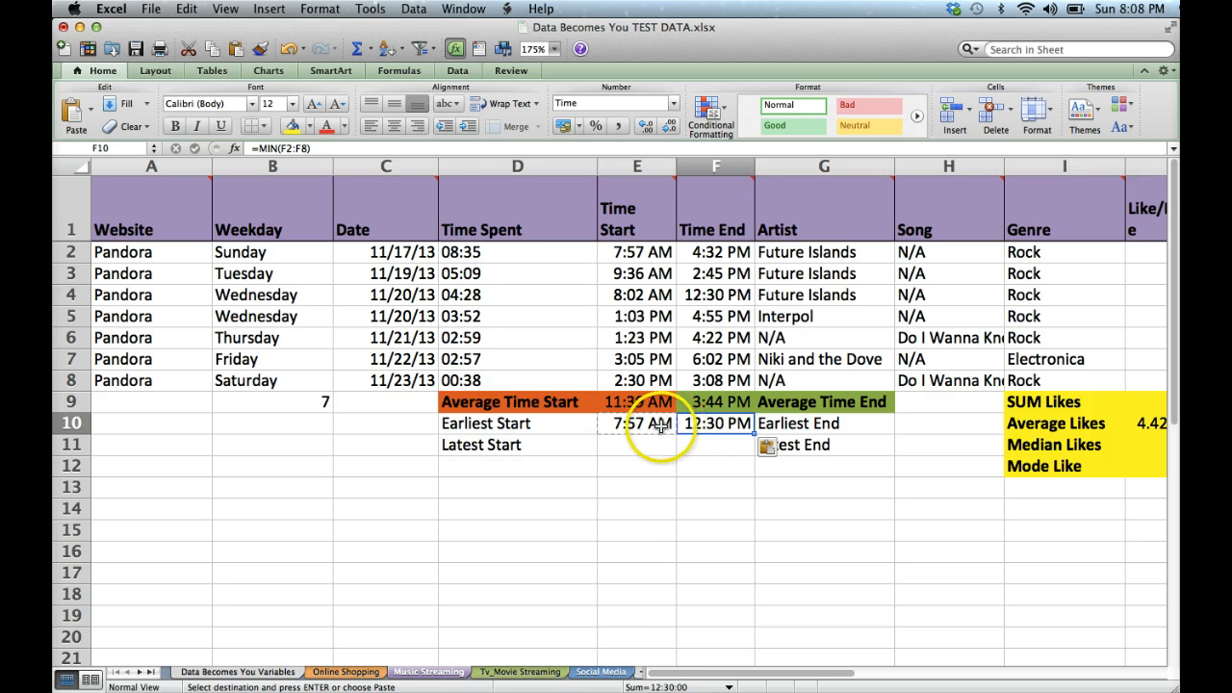
- Calculate the latest start time in cell E11 with the MAX function over E2:E8 and extend the formula to F11
click(625, 445)
text(=)
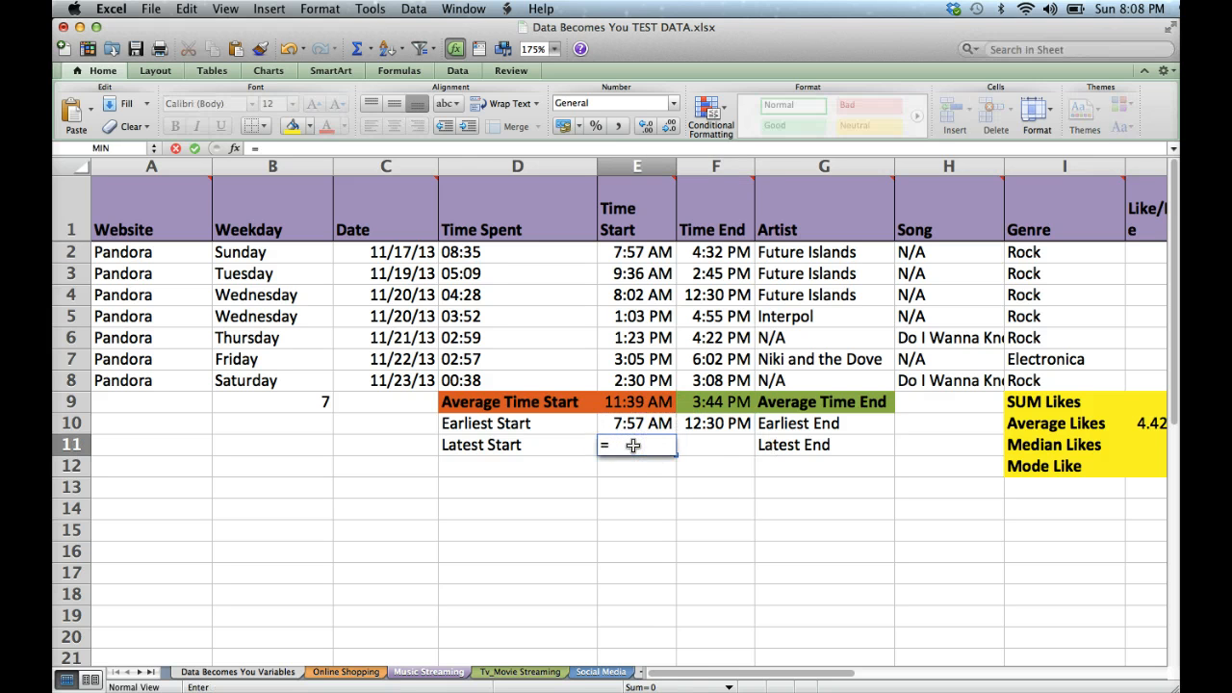
text(MAX()
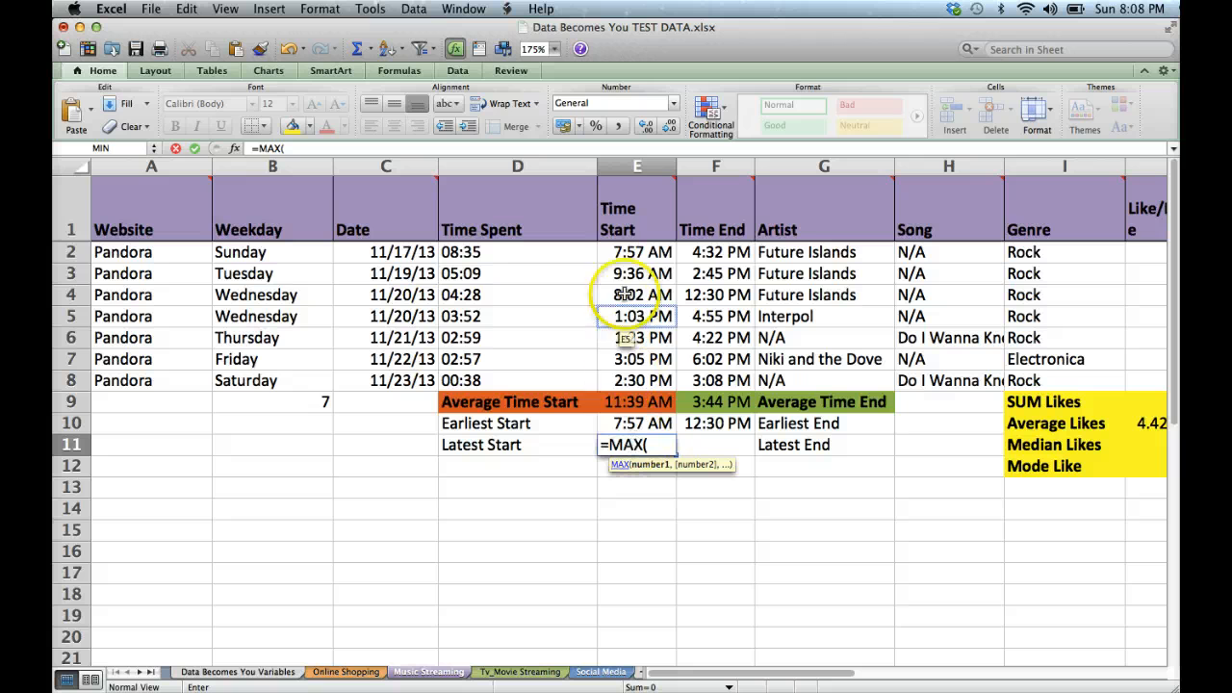
drag(635, 252, 635, 380)
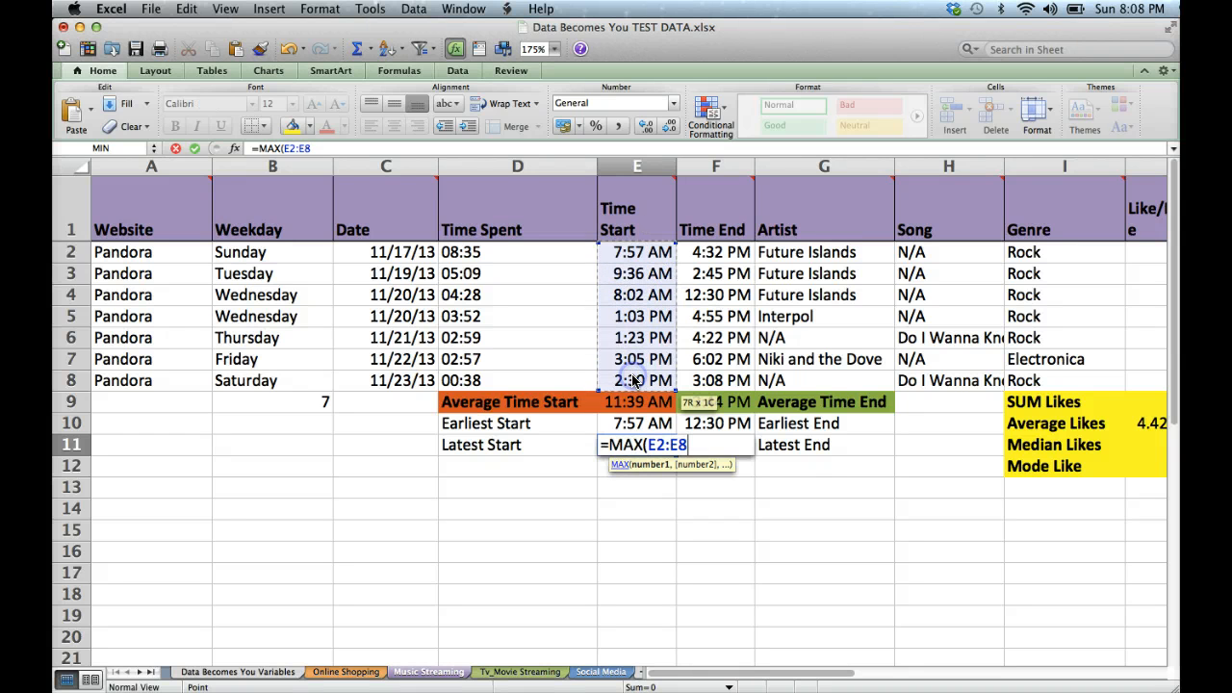
key(Return)
click(640, 446)
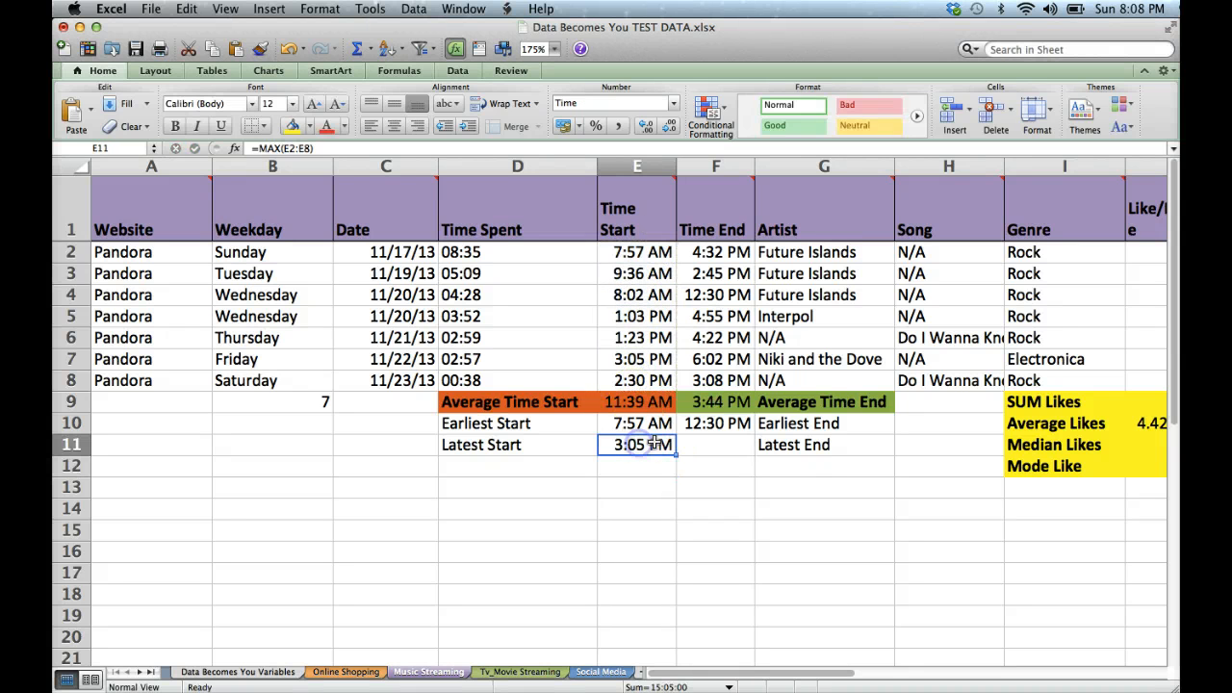
drag(674, 452, 732, 450)
- Fill the end-time summary block F9:G11 with green and the start-time summary block D9:E11 with orange
drag(720, 402, 792, 435)
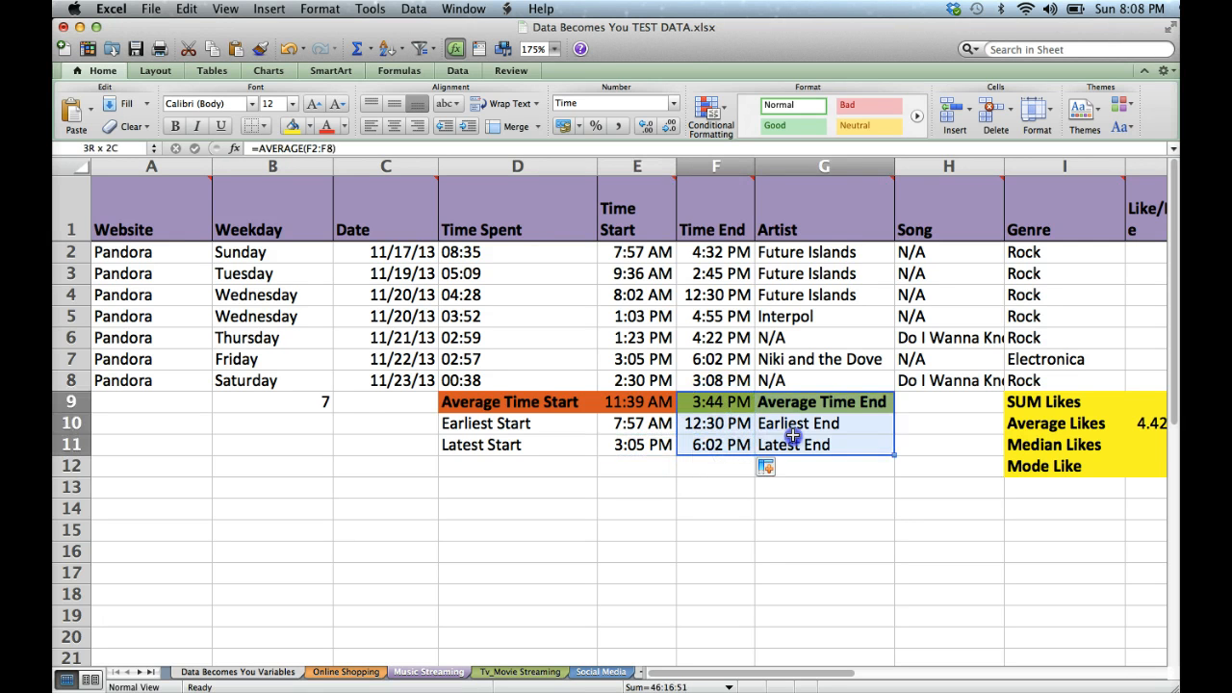
click(309, 126)
click(356, 157)
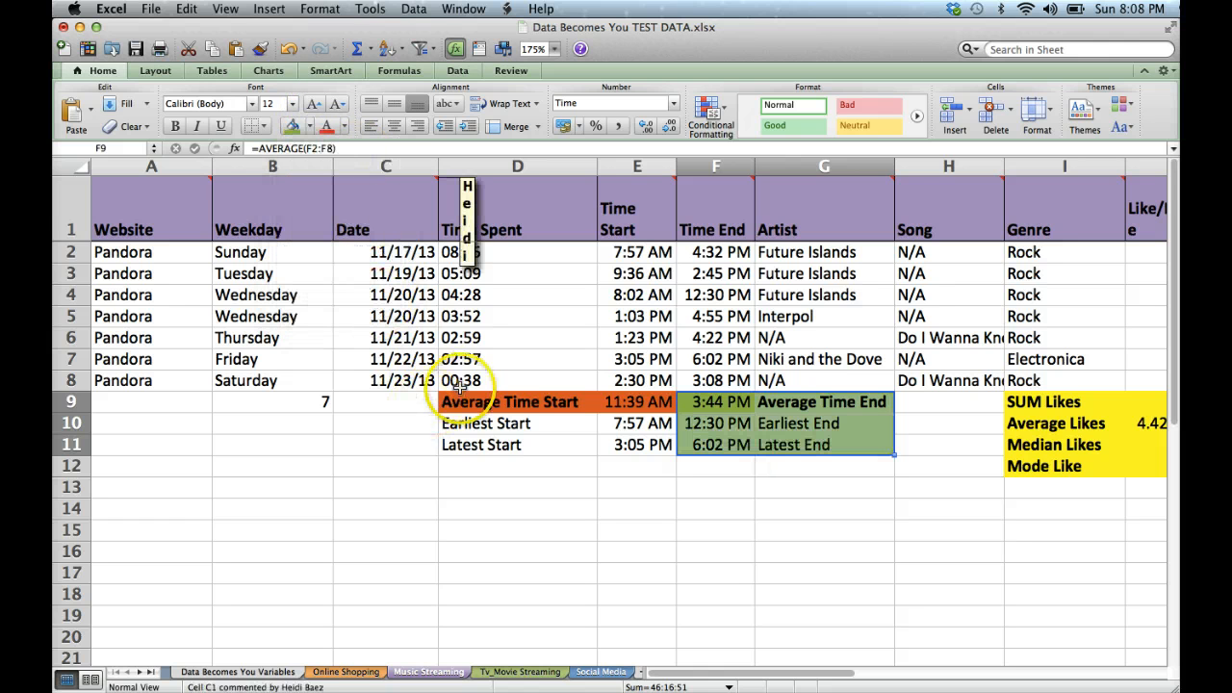
drag(469, 401, 610, 444)
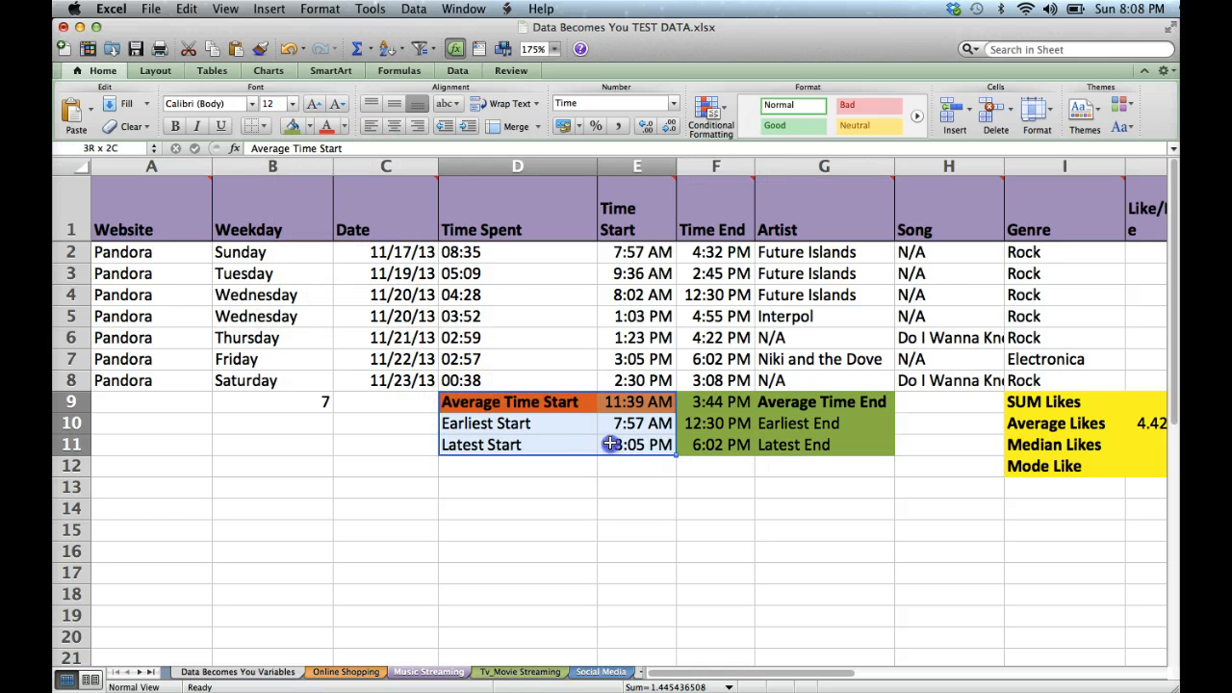
click(309, 126)
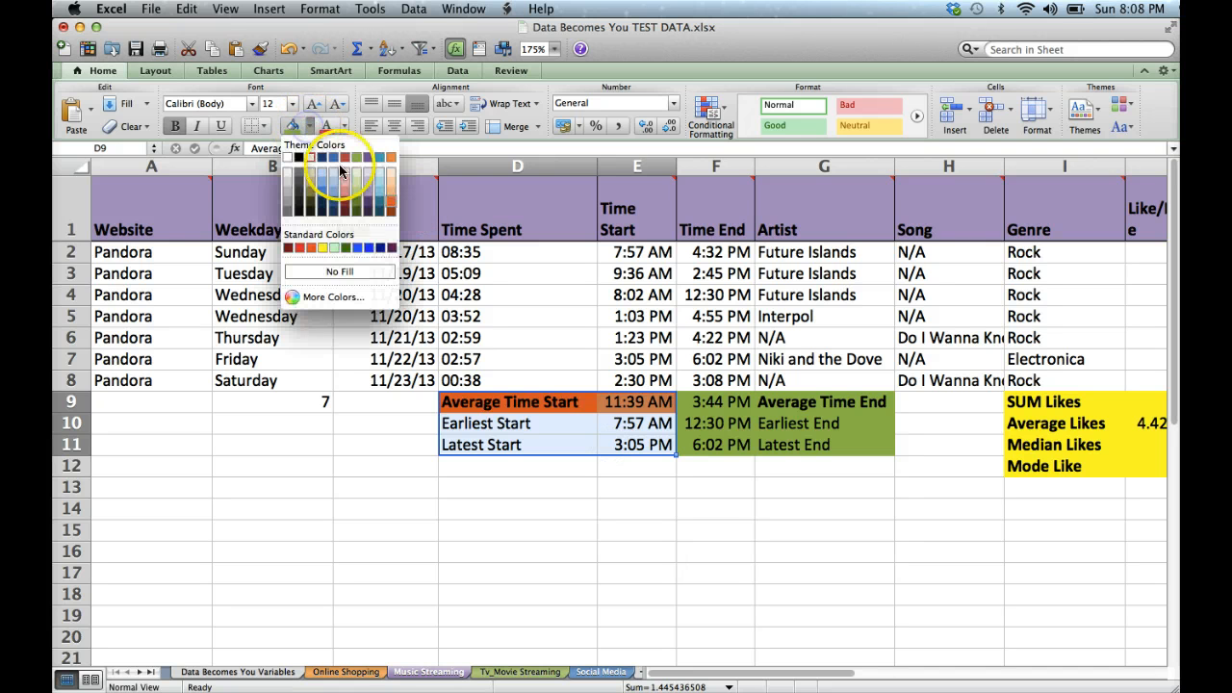
click(390, 202)
- Make the earliest and latest labels in cells D10:D11 and G10:G11 bold
drag(500, 424, 509, 445)
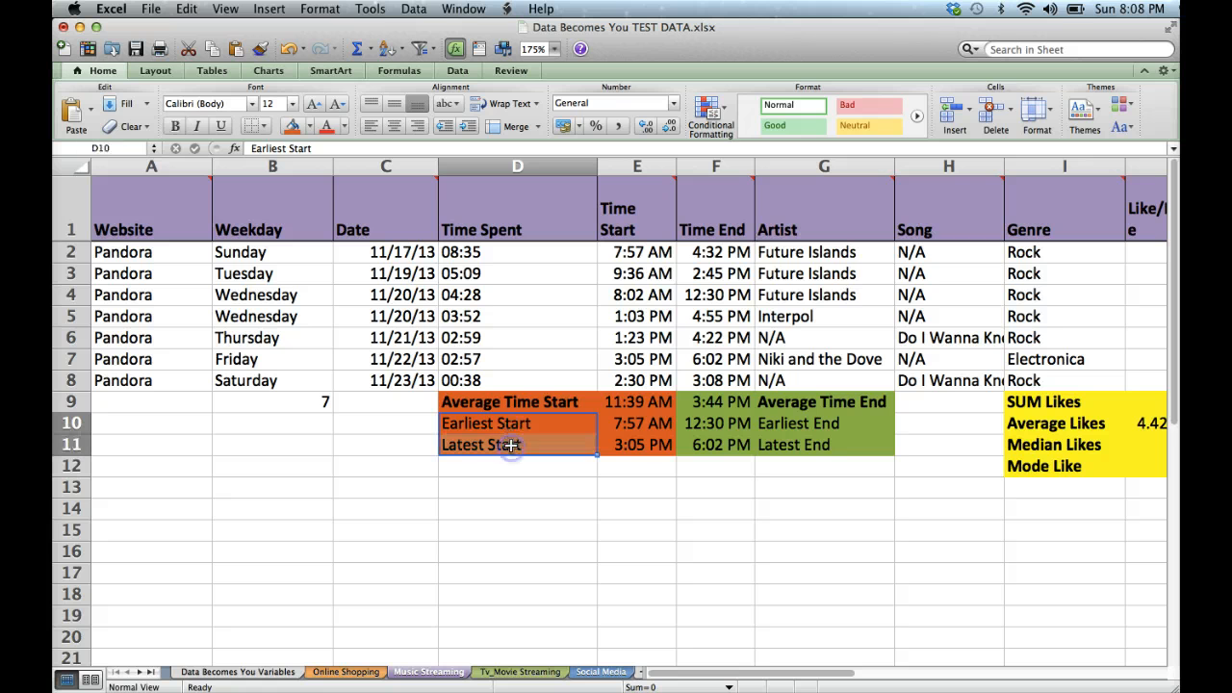
drag(814, 423, 813, 445)
key(super+b)
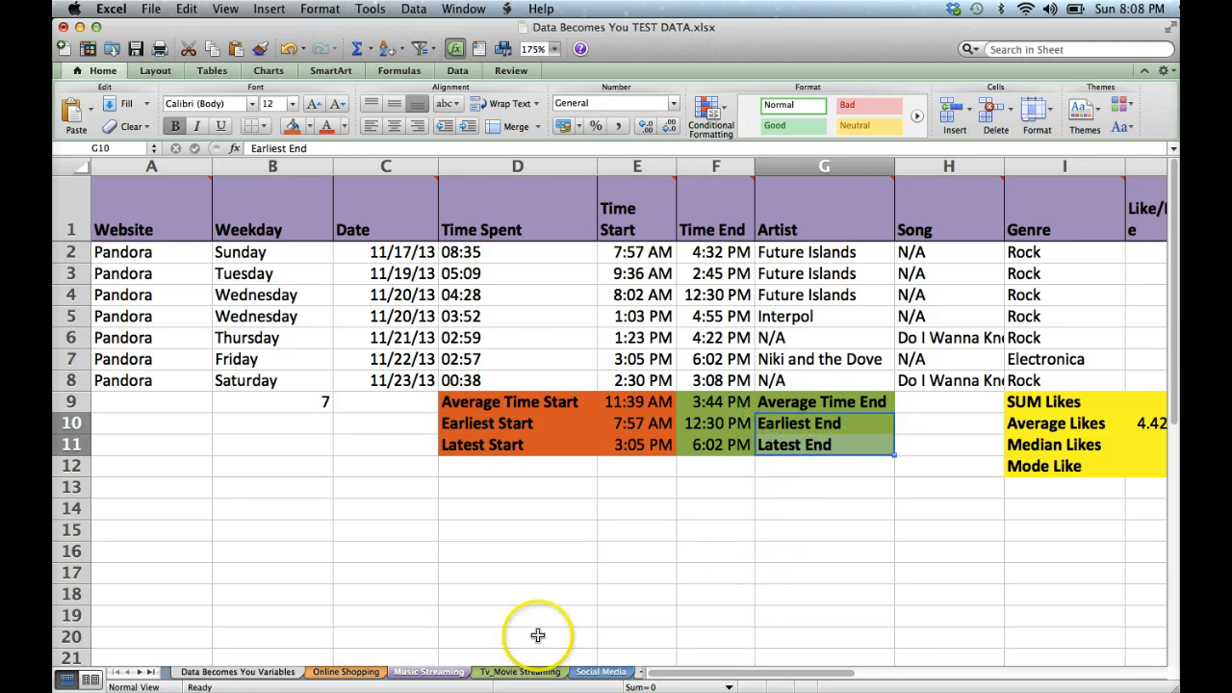